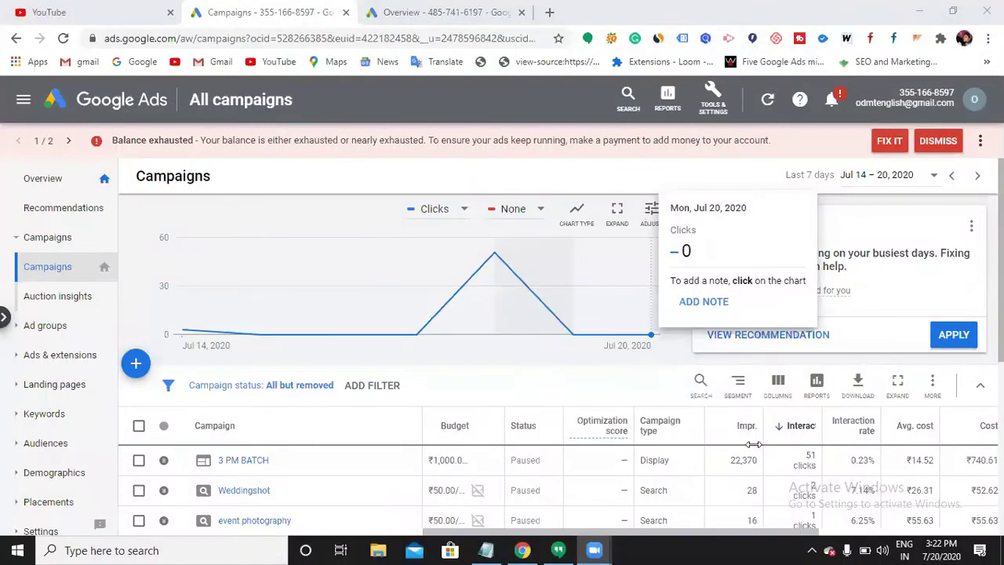
Review the ad types list in Notepad, and open the Gmail inbox in a new browser tab to look through the Primary emails
key("alt+Tab")
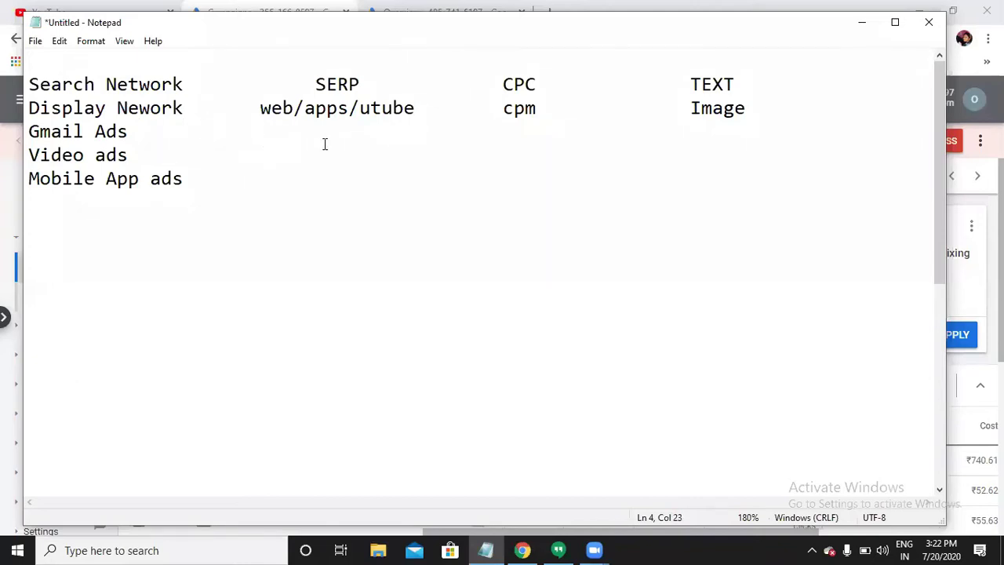
left_click(861, 24)
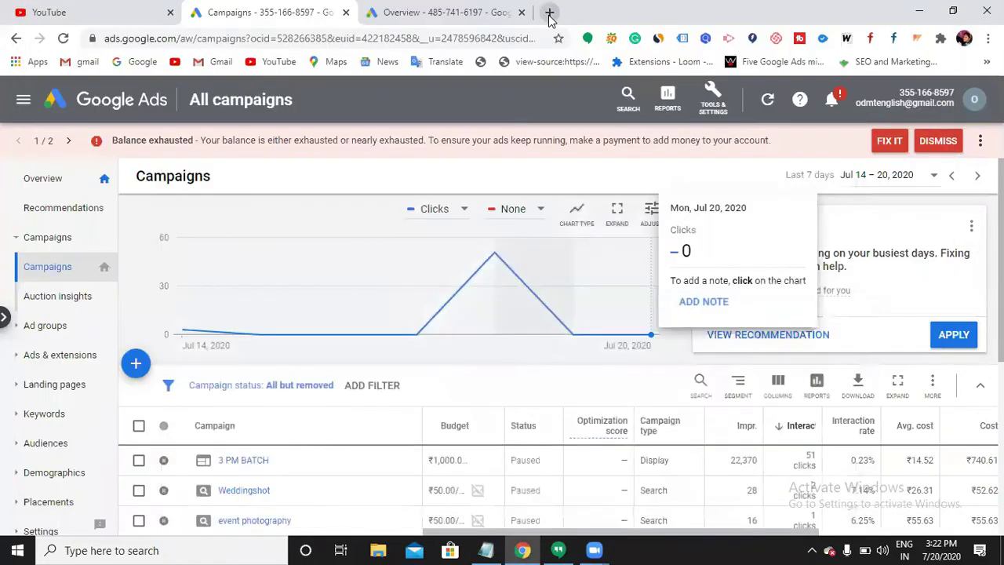
left_click(549, 11)
left_click(221, 69)
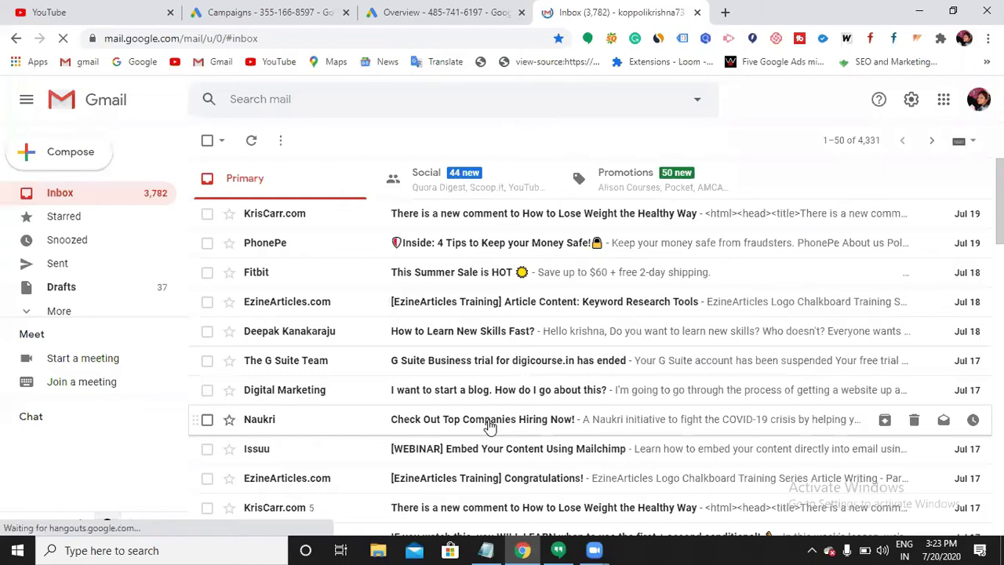
scroll(475, 431, "down", 2)
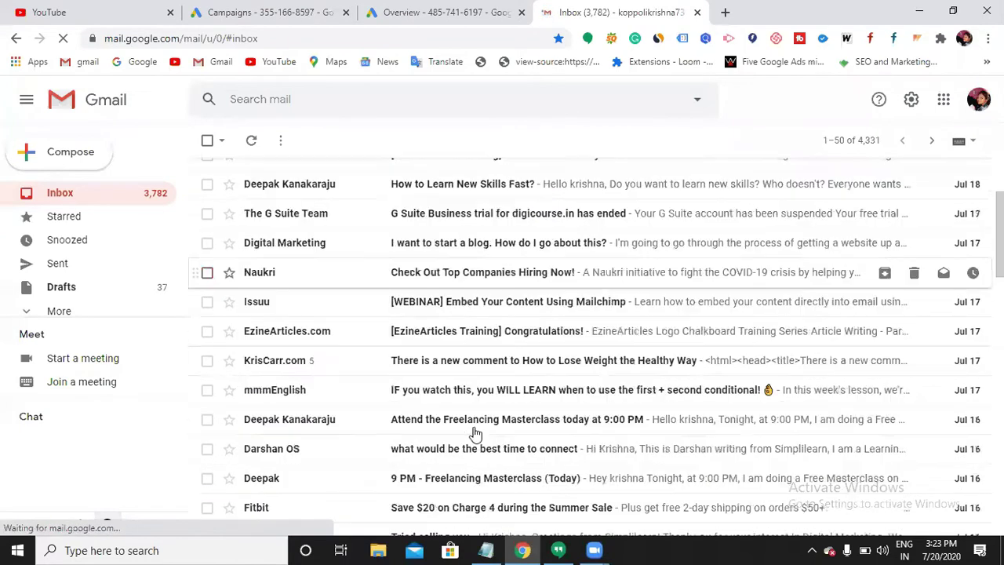
scroll(475, 432, "down", 2)
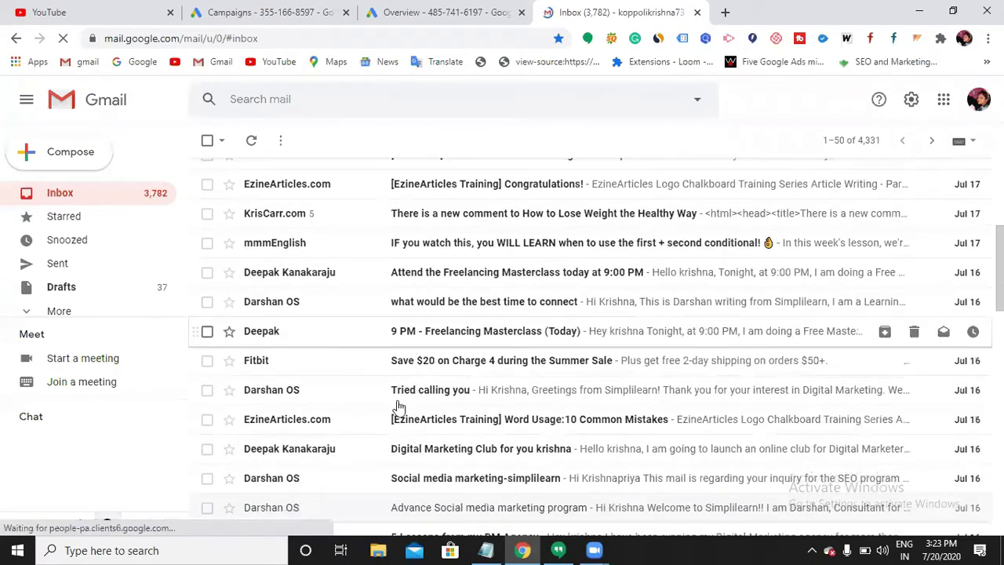
scroll(398, 419, "up", 5)
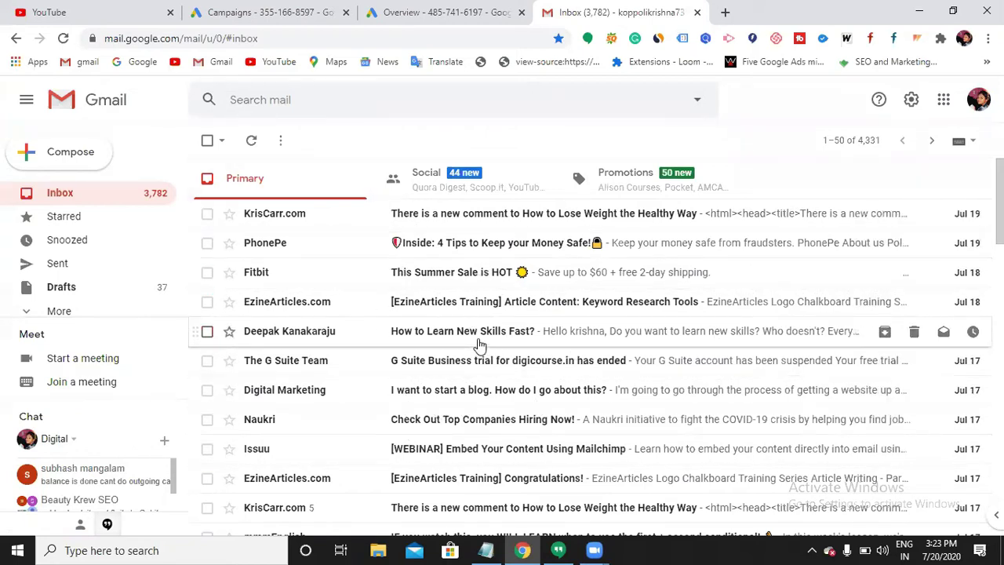
Recheck the ad types list in Notepad and compare Gmail's Primary, Social and Promotions categories for sponsored ads
left_click(485, 550)
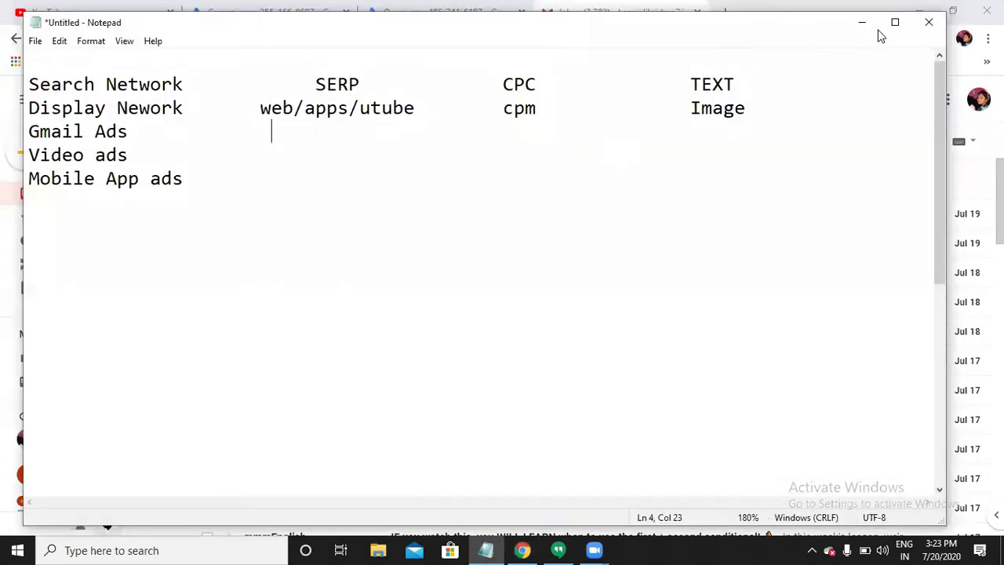
left_click(869, 28)
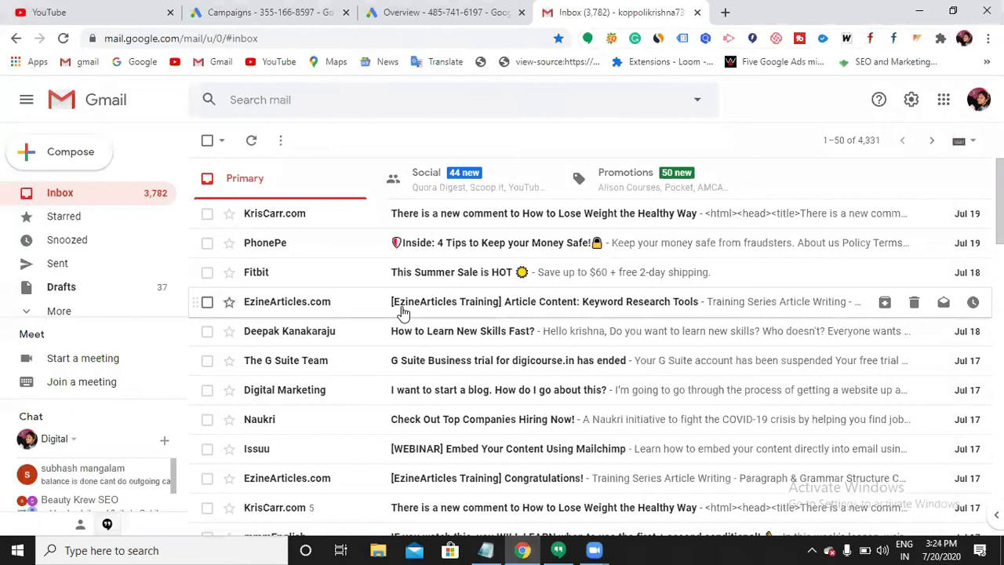
left_click(431, 180)
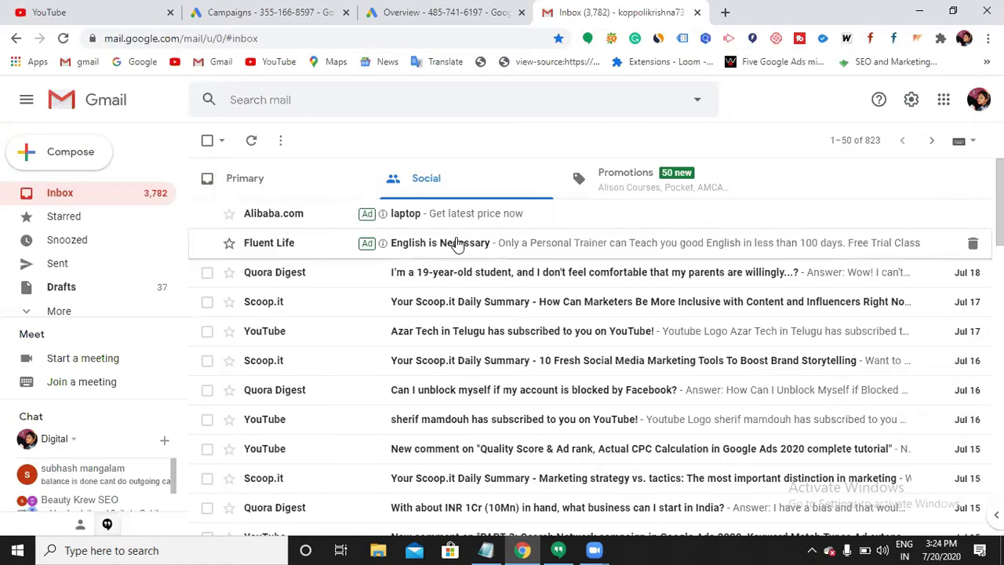
left_click(639, 186)
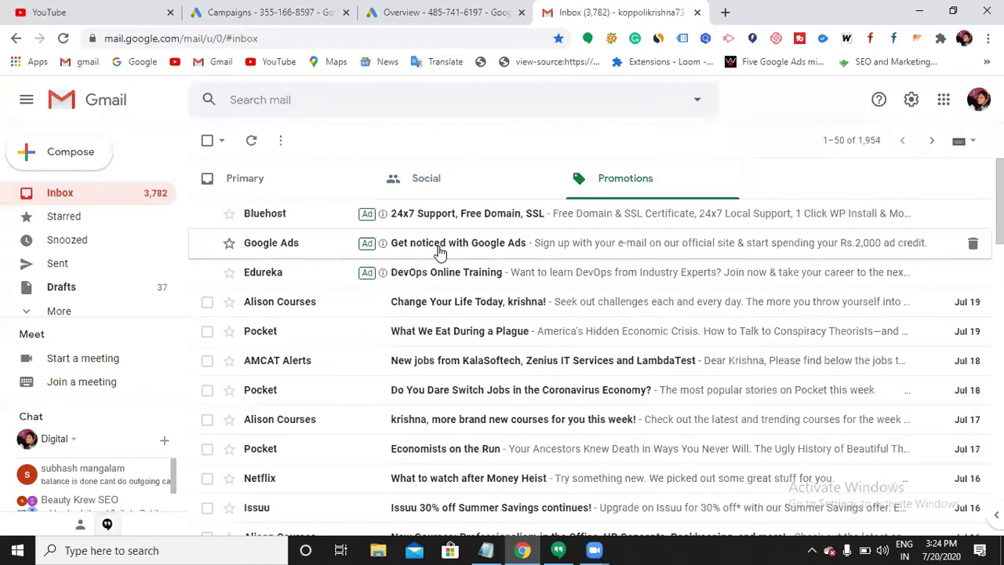
left_click(432, 191)
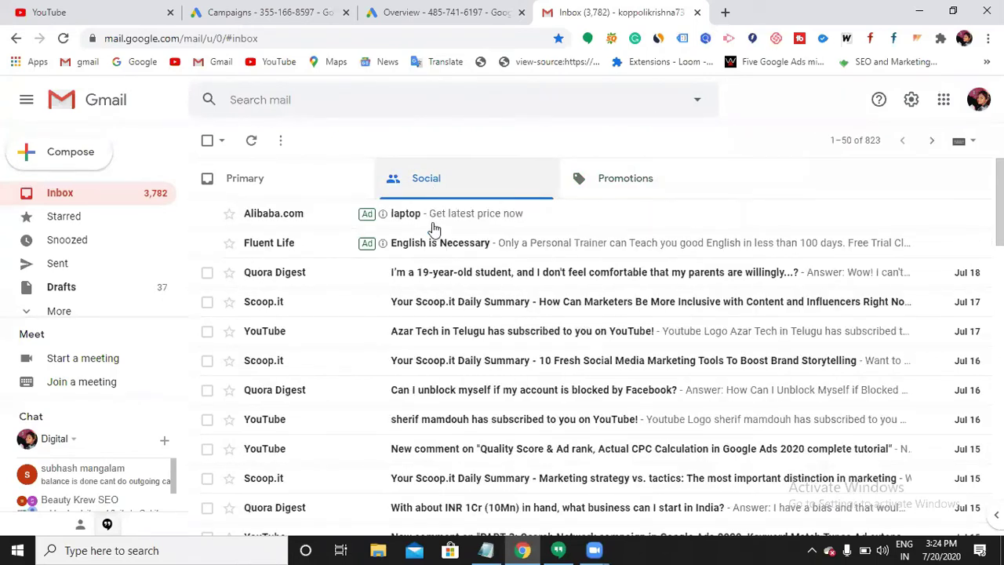
left_click(307, 194)
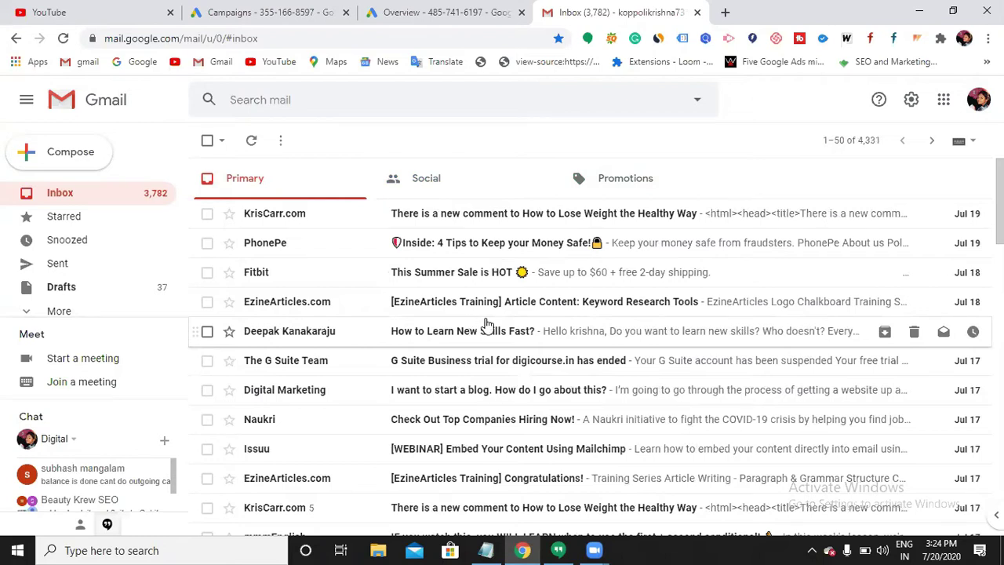
left_click(479, 195)
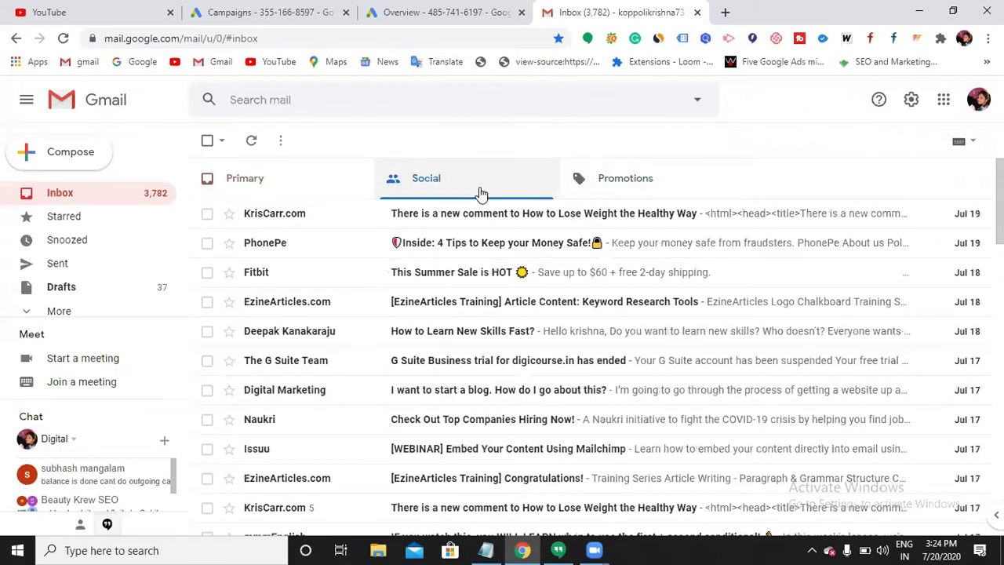
left_click(668, 191)
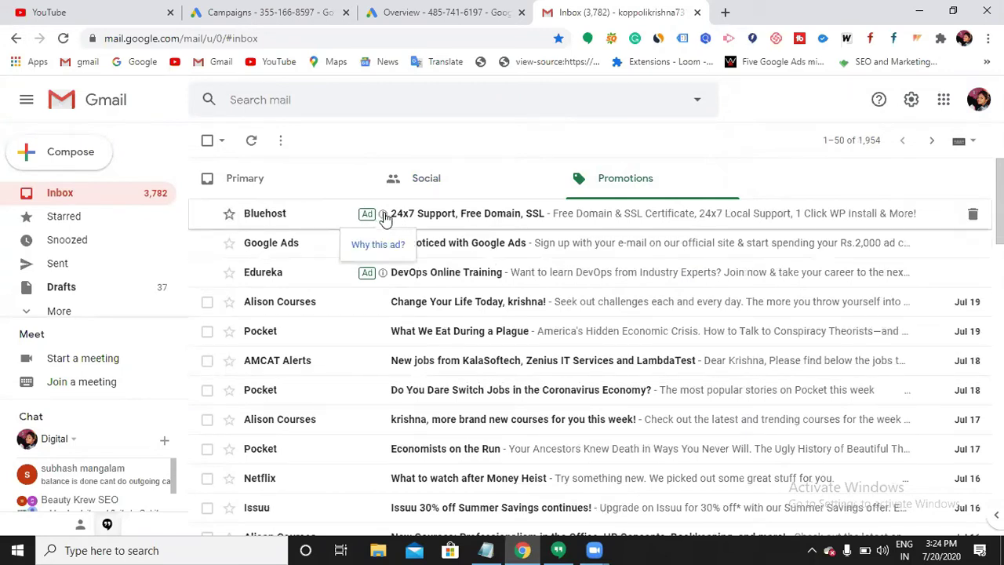
Open the Bluehost ad in Promotions, examine its full content and call to action, and return to the inbox
left_click(522, 222)
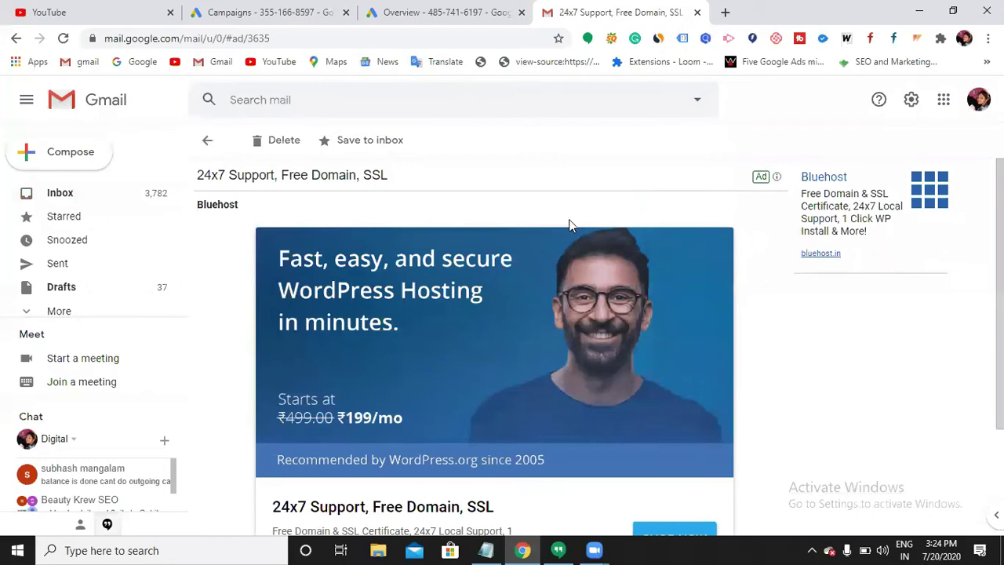
scroll(422, 331, "down", 3)
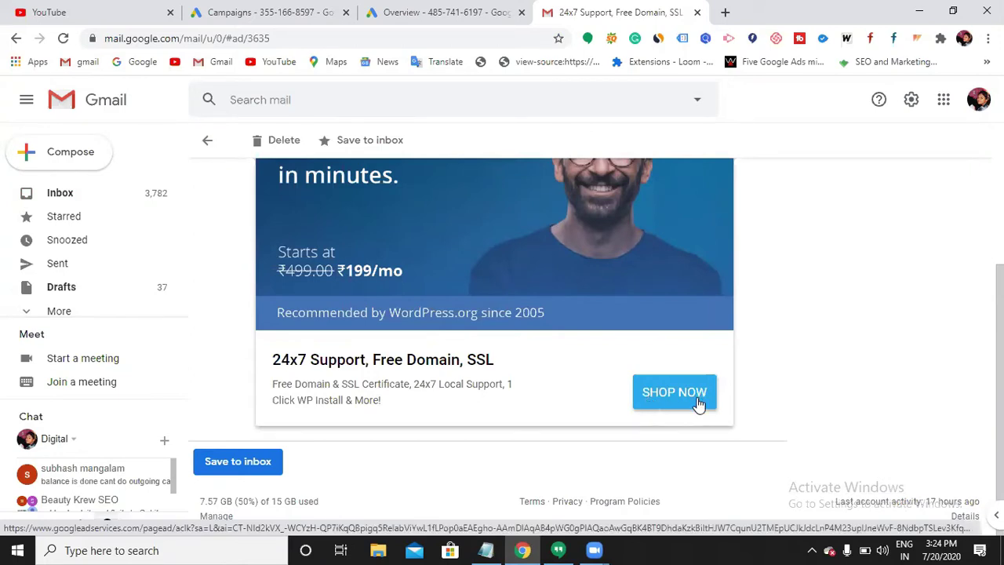
scroll(708, 383, "up", 2)
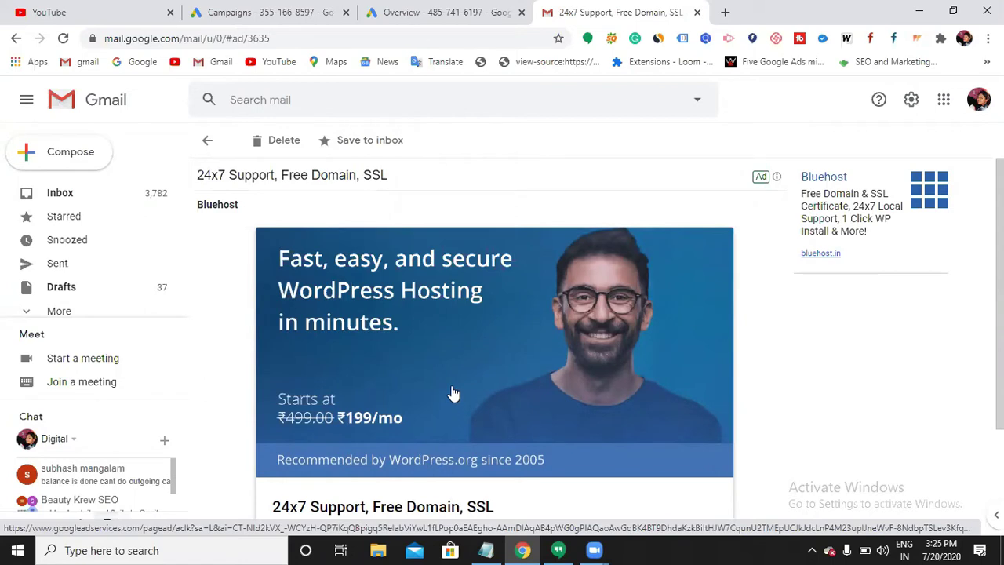
left_click(210, 142)
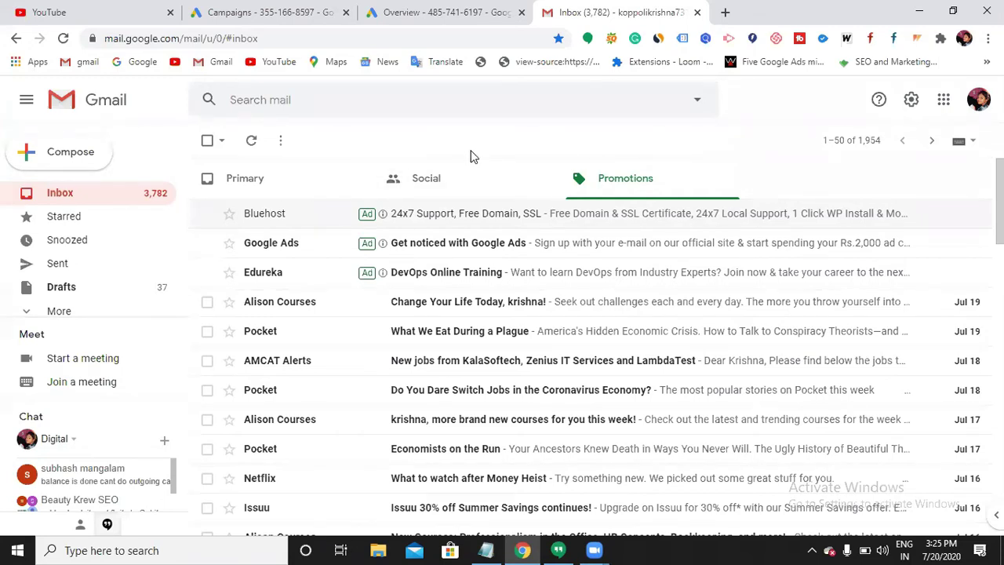
Switch to Google Ads and start a new campaign without a goal's guidance
left_click(306, 21)
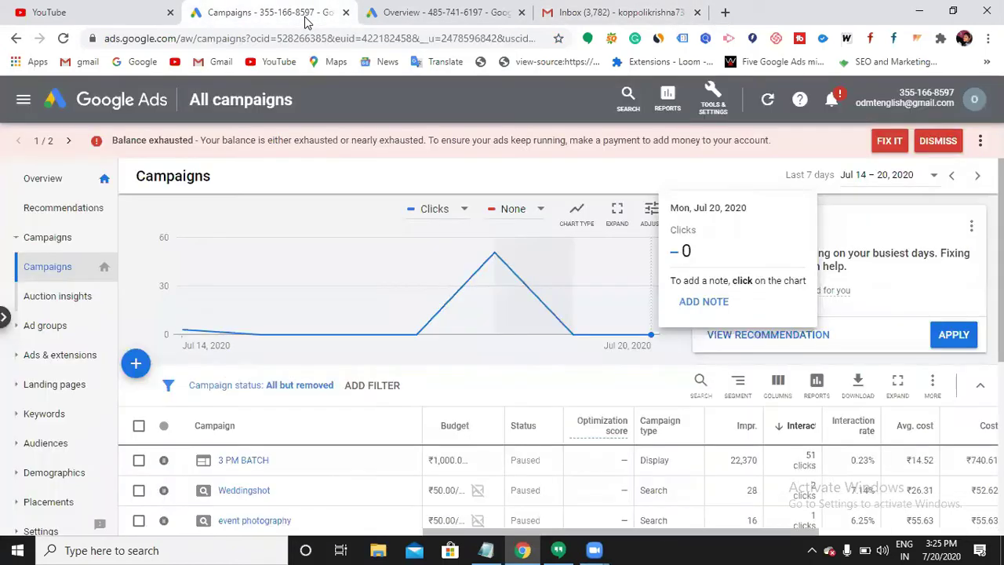
left_click(137, 364)
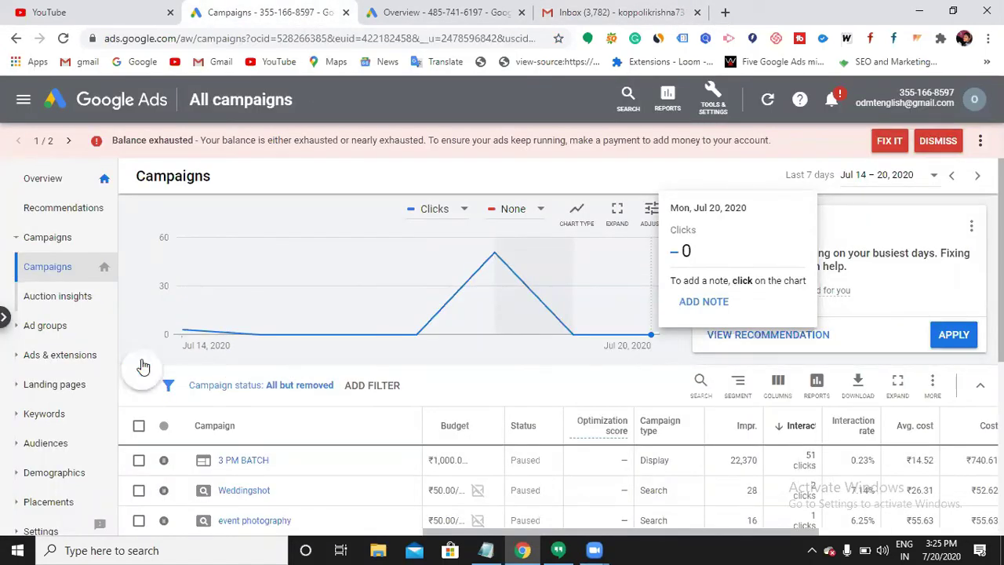
left_click(211, 422)
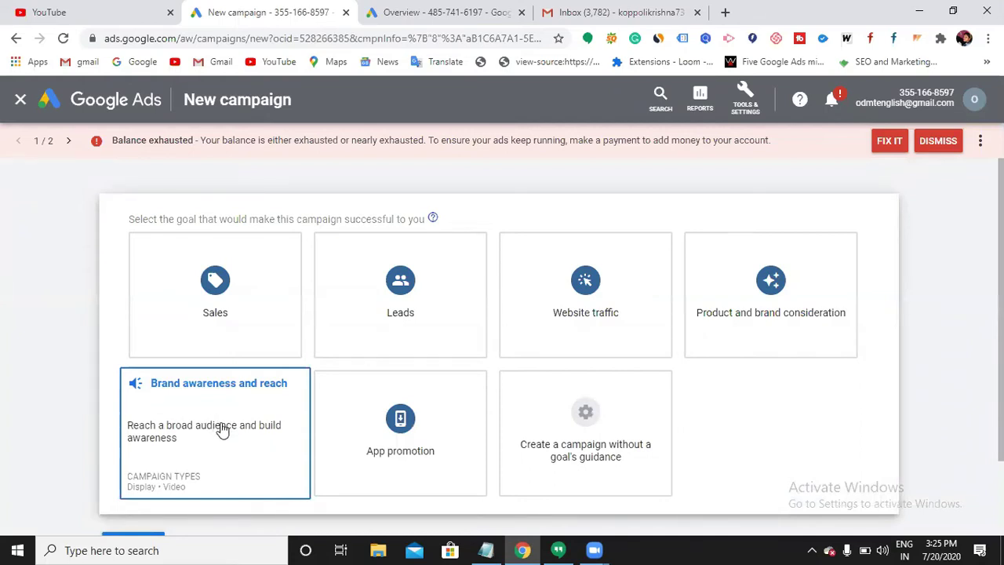
left_click(536, 445)
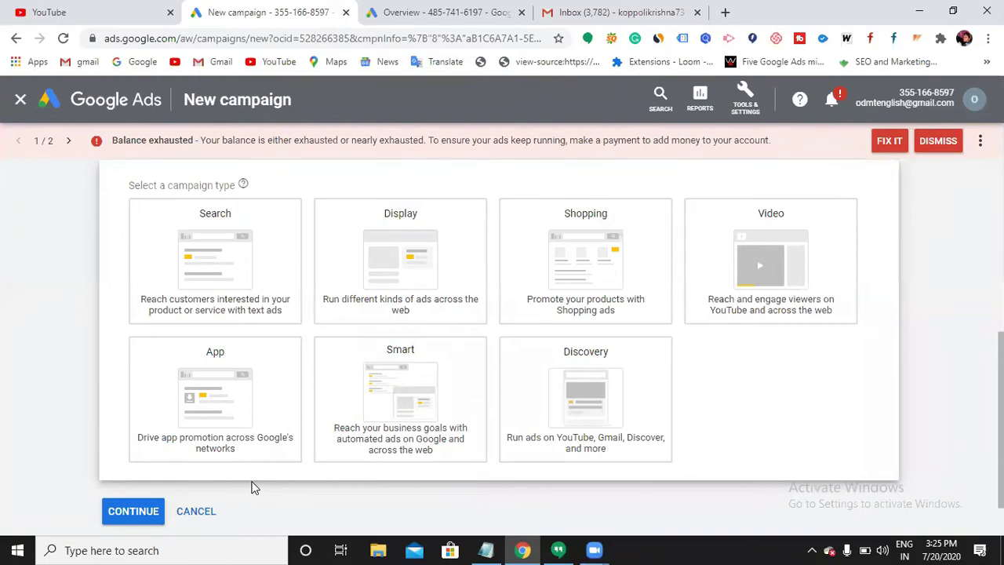
Return to Gmail and open the Bluehost ad in Promotions again to examine its format
left_click(642, 14)
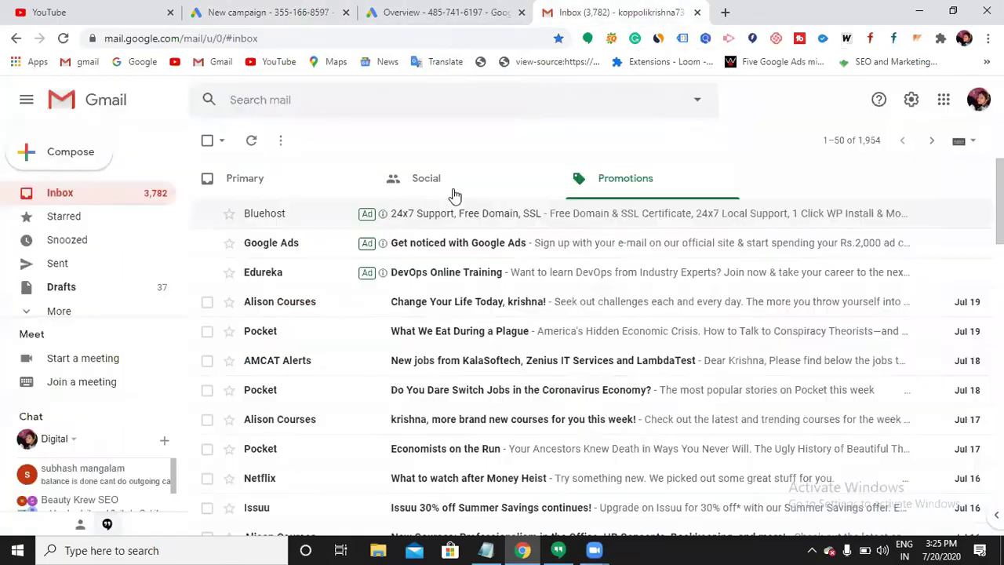
left_click(483, 225)
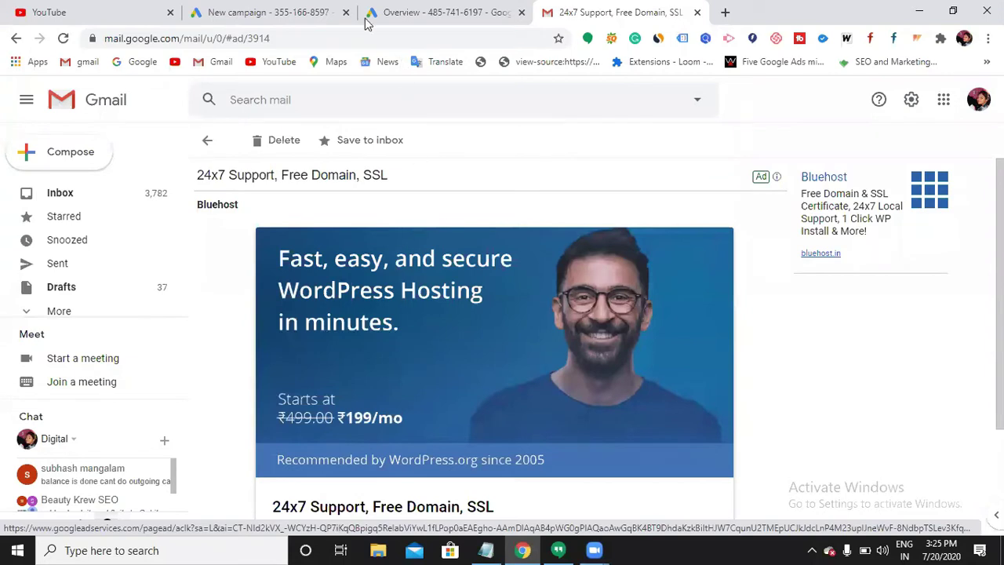
Back in the new Google Ads campaign, choose the Display campaign type with the Gmail campaign subtype
left_click(330, 14)
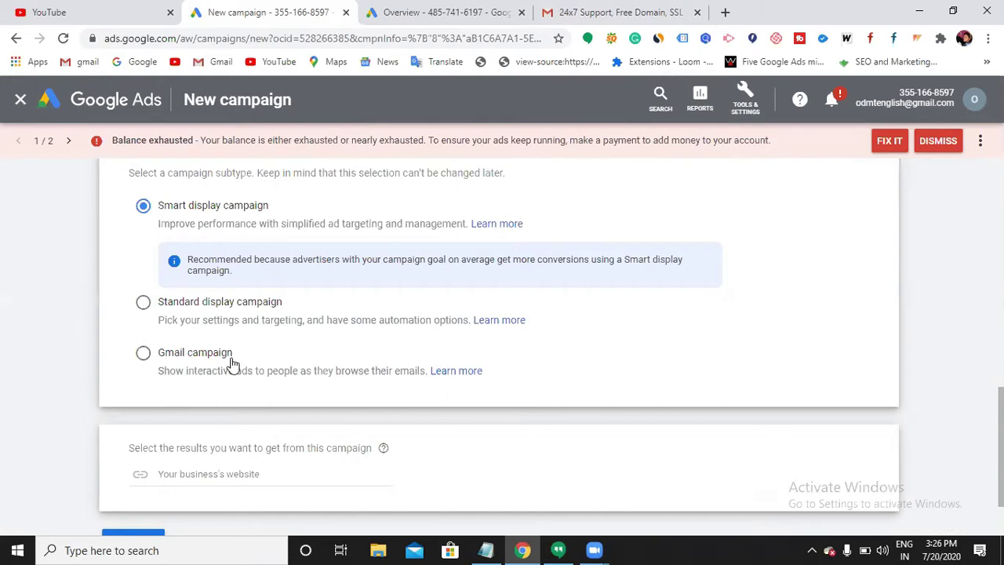
left_click(146, 354)
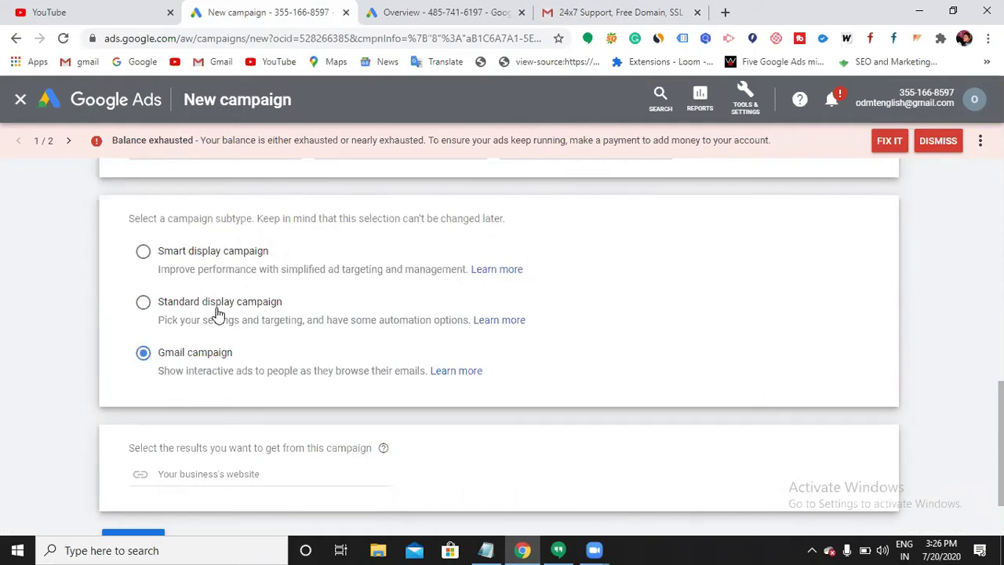
scroll(232, 432, "down", 1)
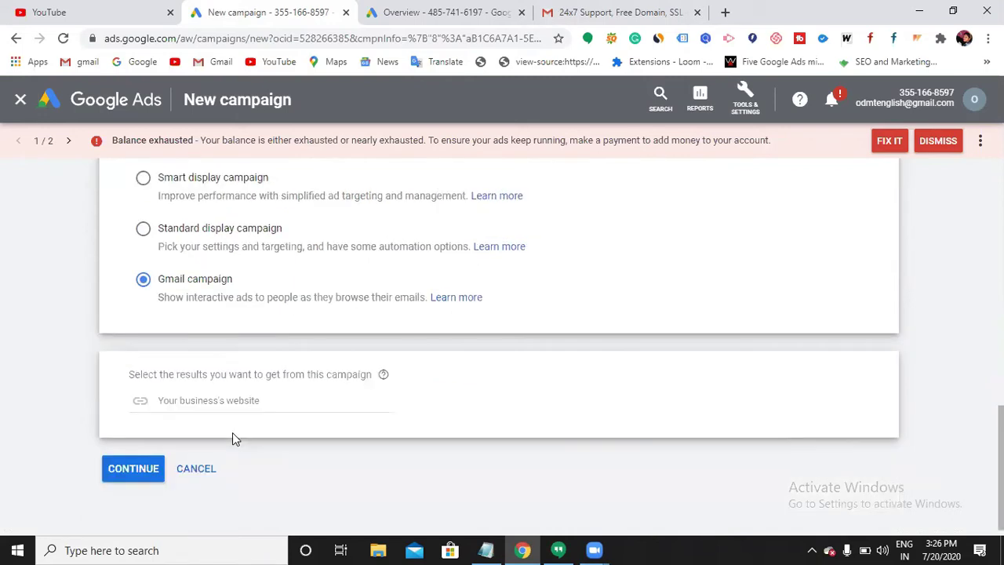
Open digicourse.in in a new browser tab and copy its address for the campaign's business website
left_click(206, 399)
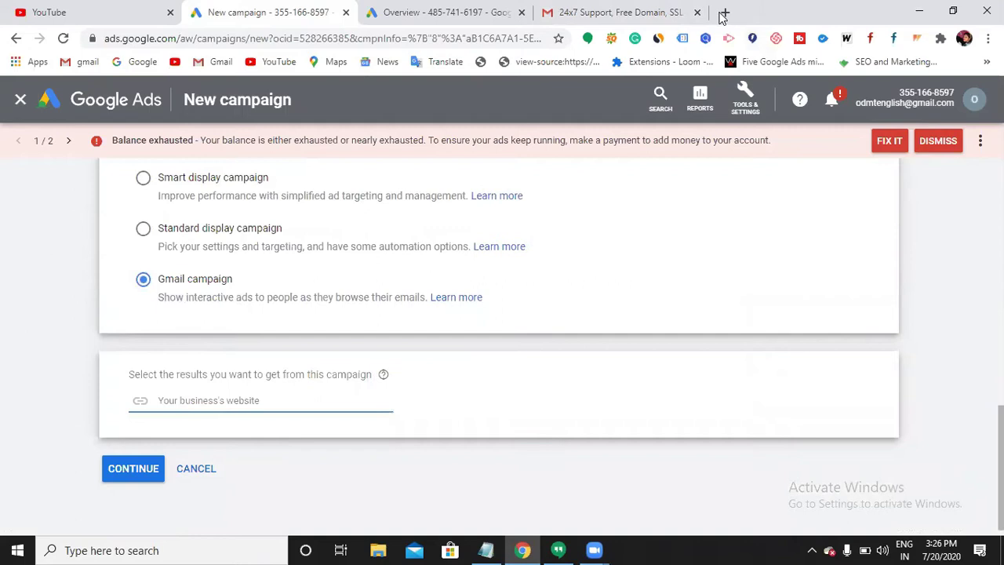
key("ctrl+t")
left_click(502, 38)
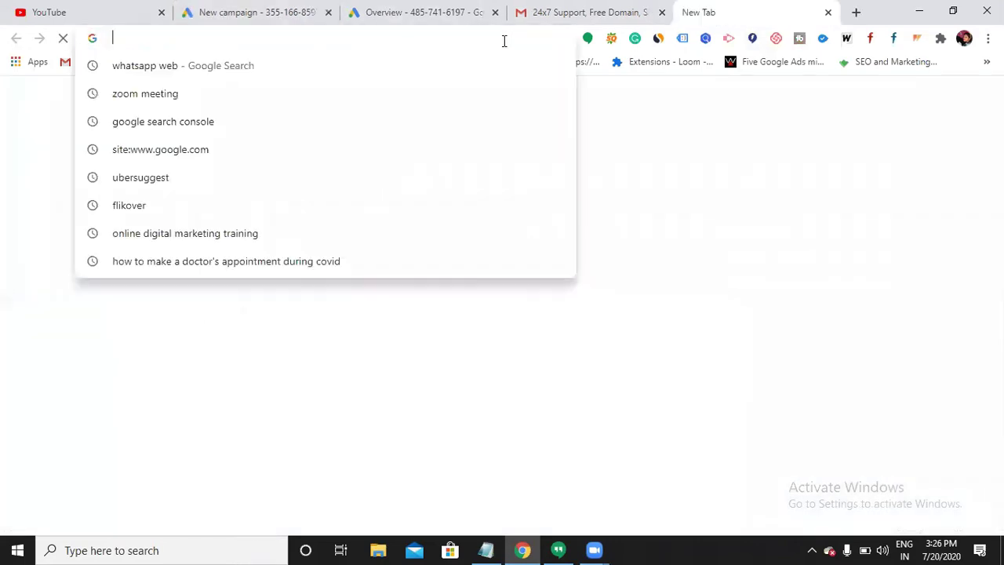
type("d")
key("Return")
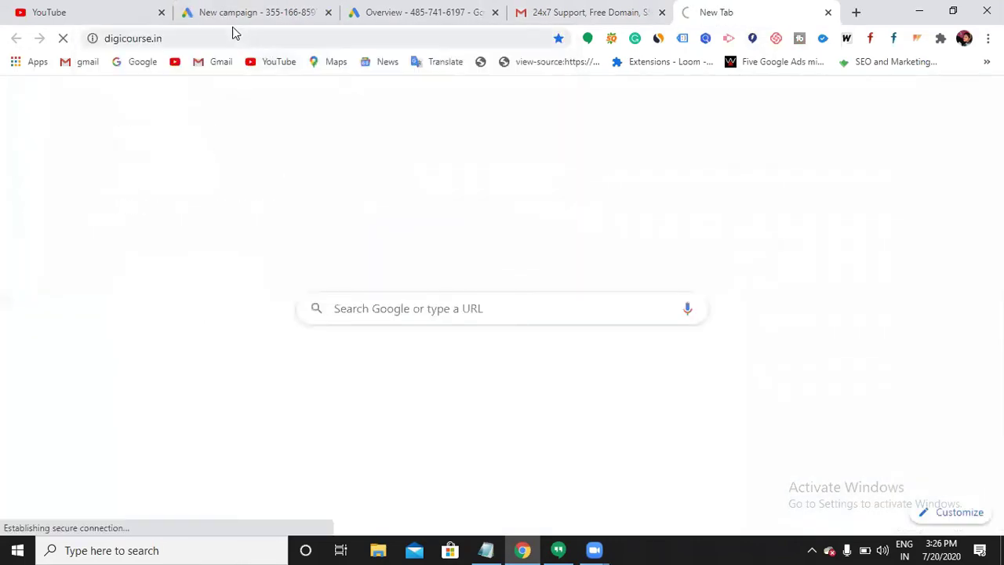
left_click(134, 36)
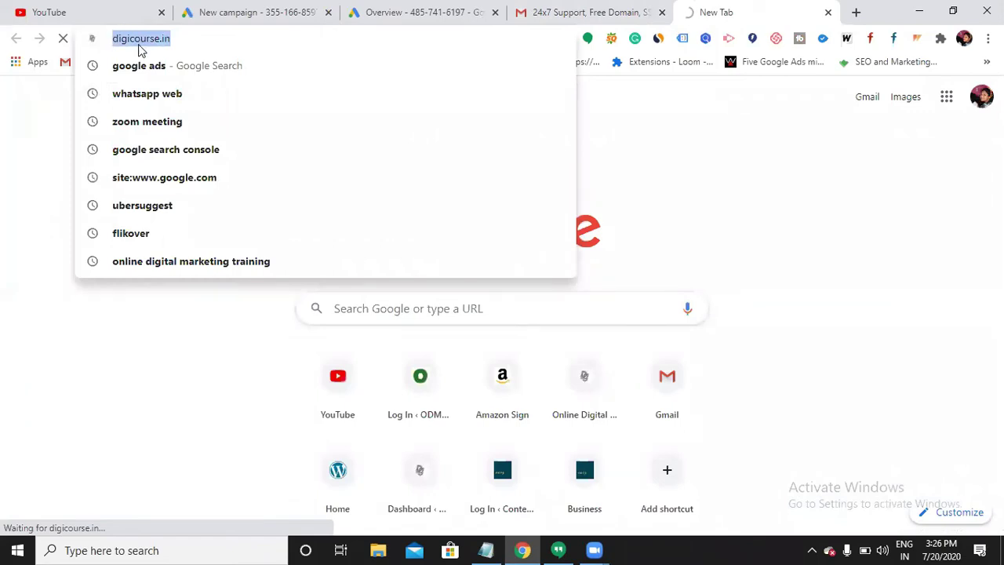
left_click(448, 14)
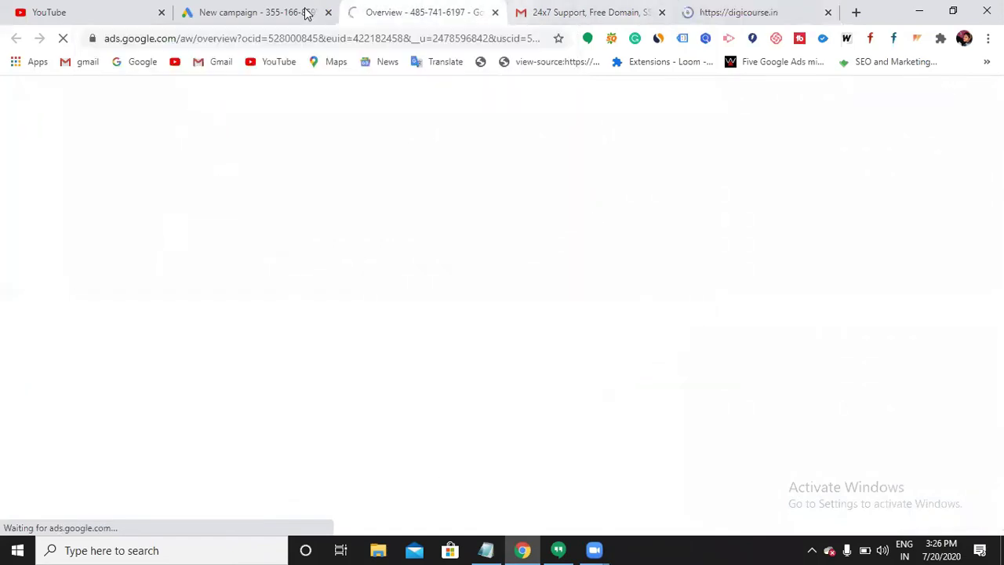
left_click(305, 11)
type("https://digicourse.in/")
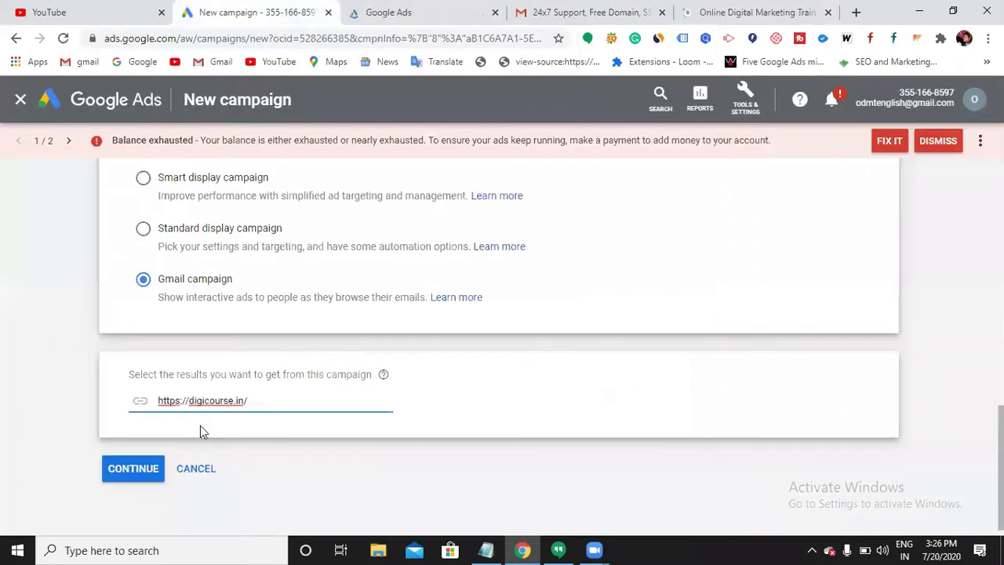
left_click(131, 476)
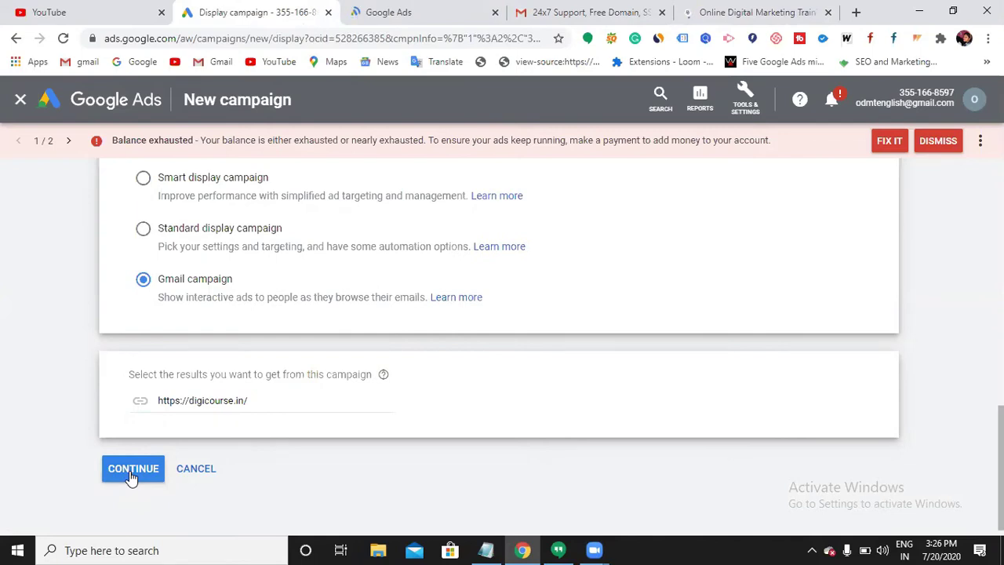
left_click(131, 471)
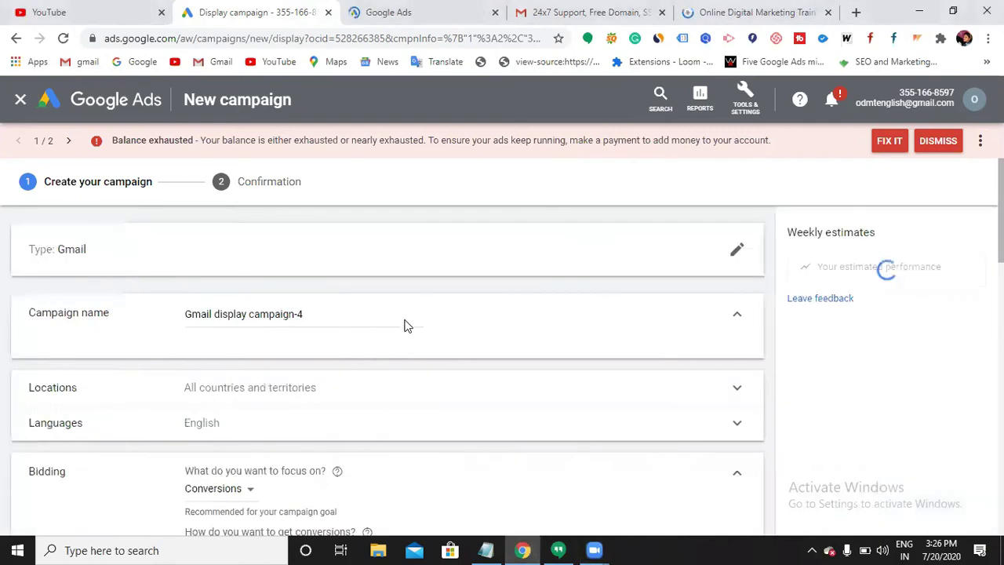
Rename the campaign as Gmail11
left_click(330, 315)
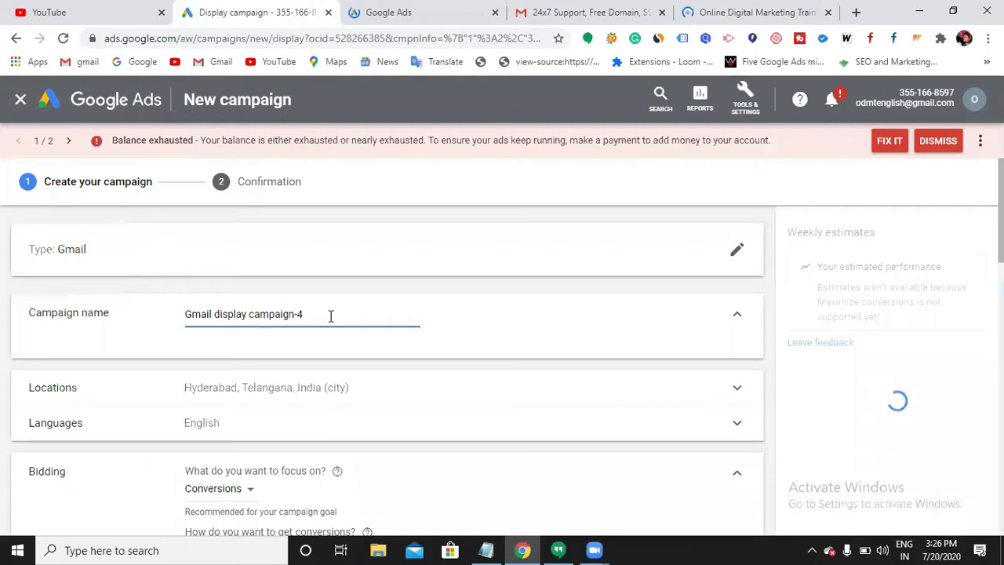
key("BackSpace")
key("BackSpace")
key("BackSpace")
key("BackSpace")
key("BackSpace")
key("BackSpace")
key("BackSpace")
key("BackSpace")
key("BackSpace")
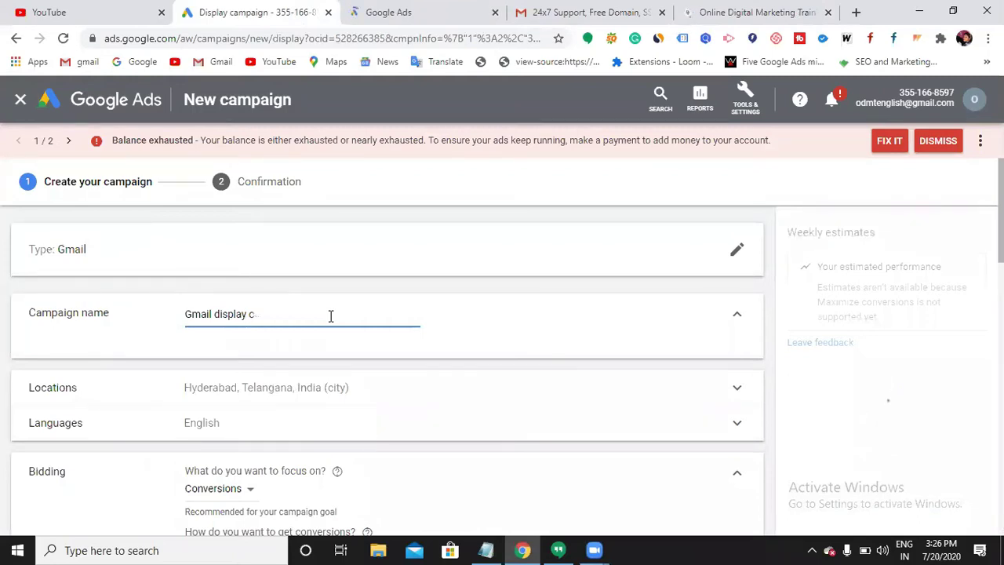
key("BackSpace")
key("BackSpace")
key("BackSpace")
key("BackSpace")
key("BackSpace")
key("BackSpace")
key("BackSpace")
key("BackSpace")
key("BackSpace")
key("BackSpace")
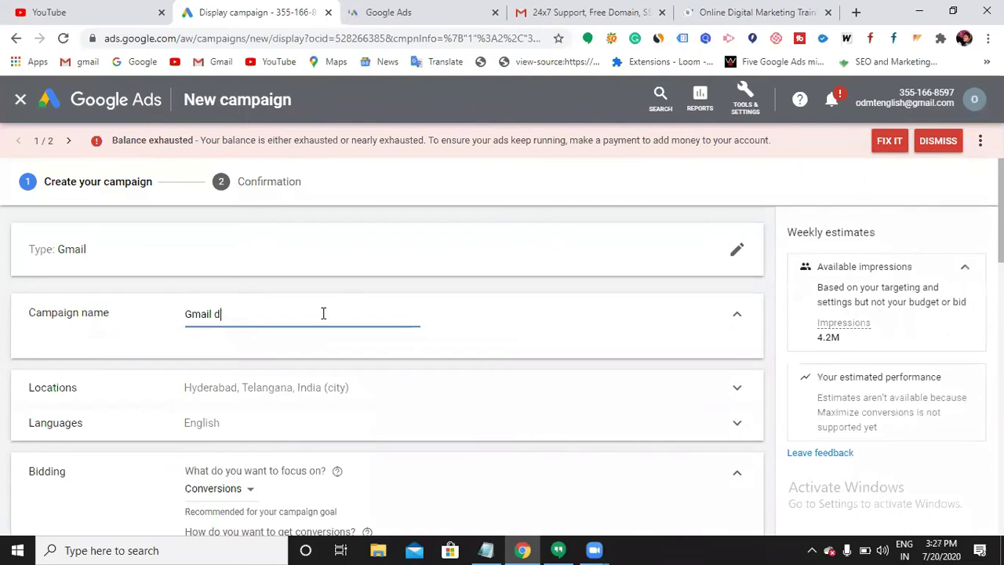
type("11")
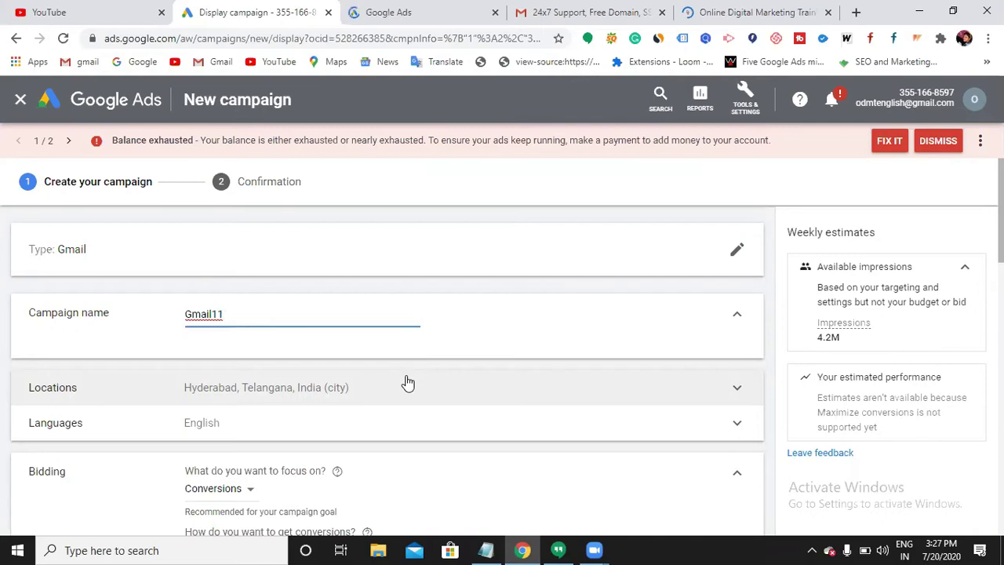
Select the bid strategy directly and set it to Manual CPC
scroll(402, 416, "down", 1)
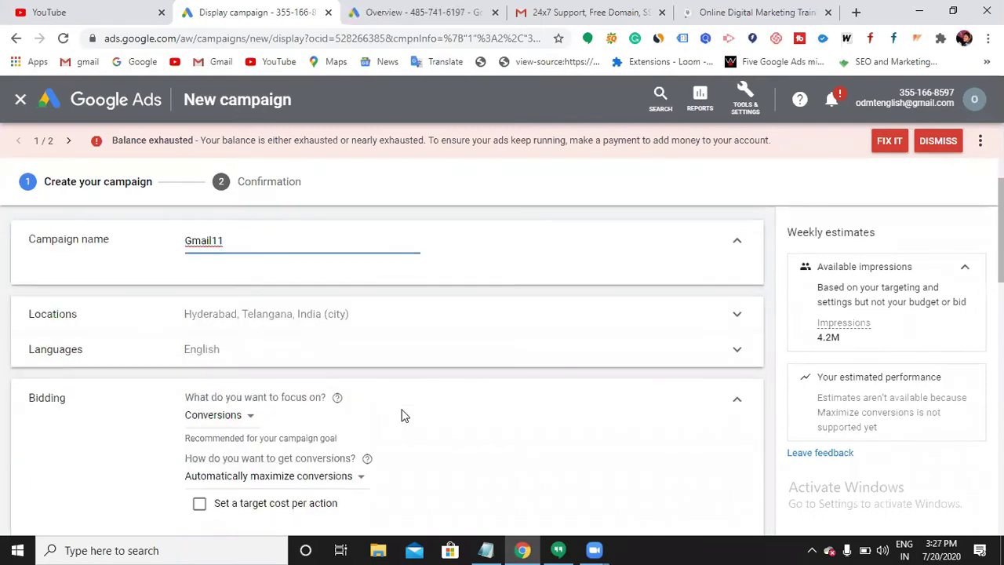
scroll(402, 403, "down", 1)
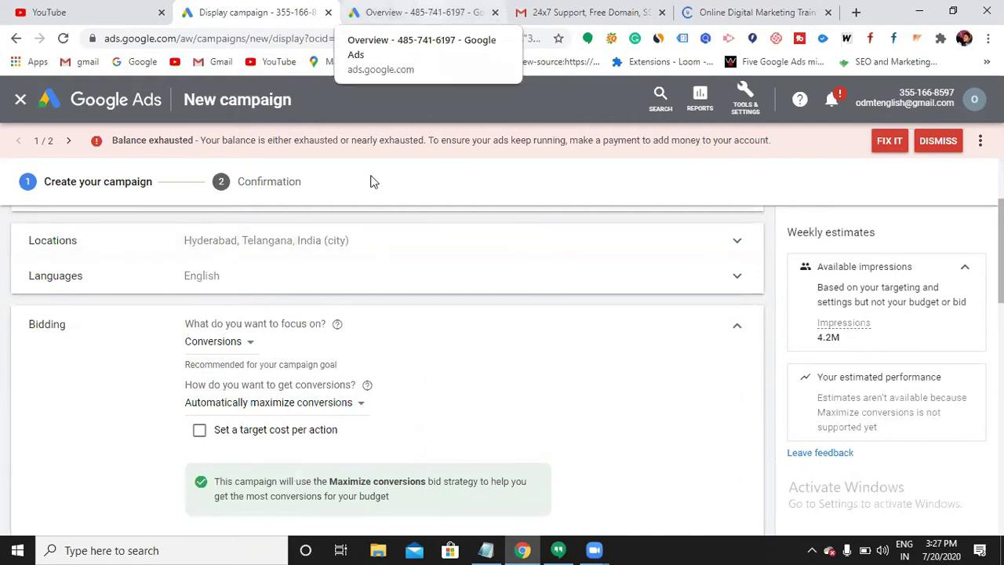
scroll(365, 314, "down", 1)
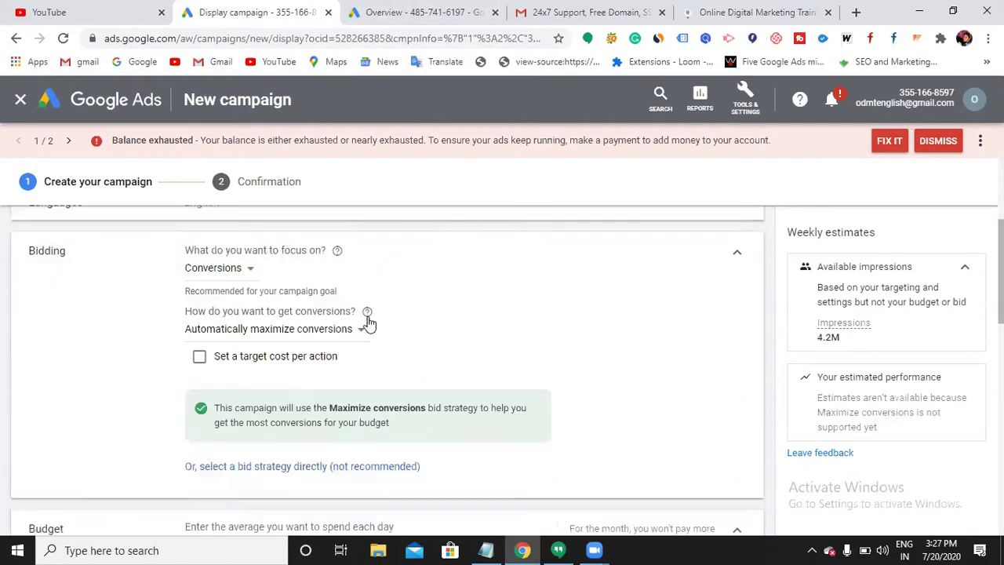
left_click(327, 468)
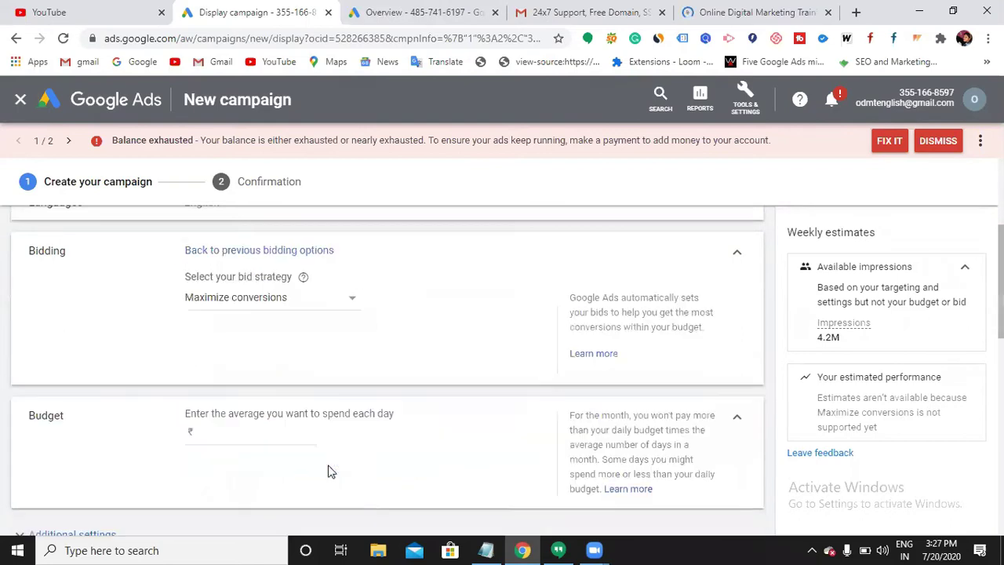
left_click(353, 308)
left_click(254, 445)
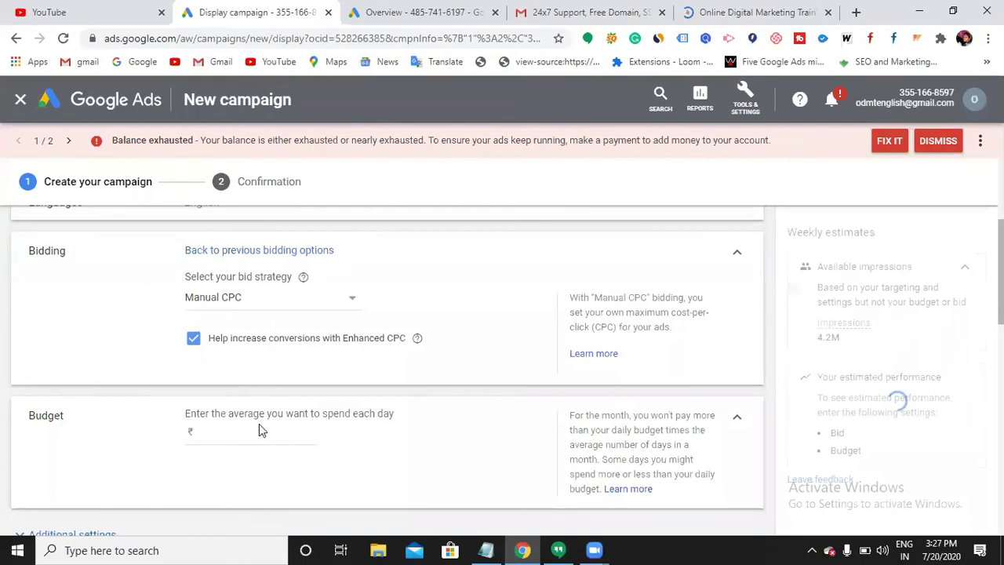
Set the average daily budget to ₹1000
scroll(261, 427, "down", 1)
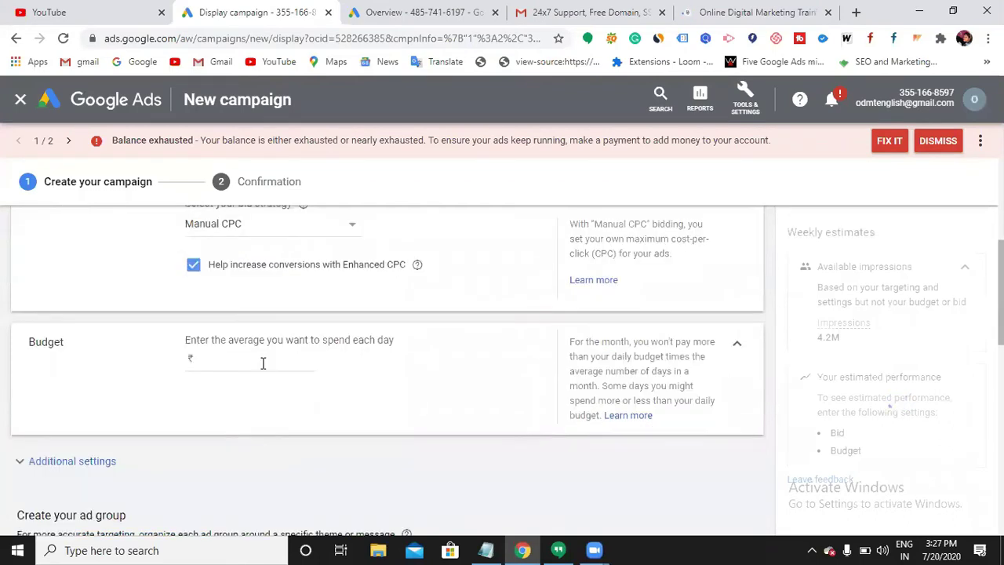
left_click_drag(399, 341, 317, 341)
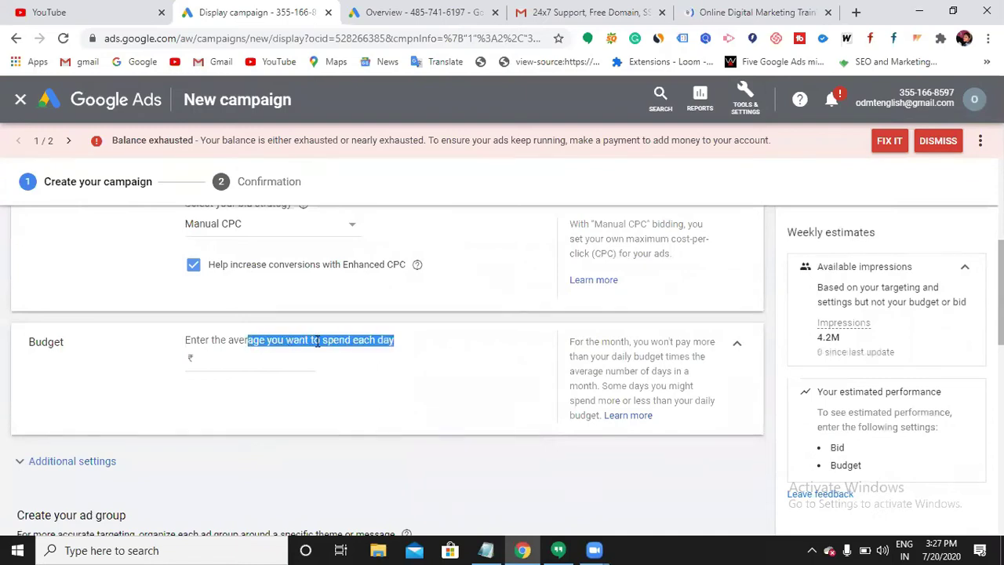
left_click(278, 357)
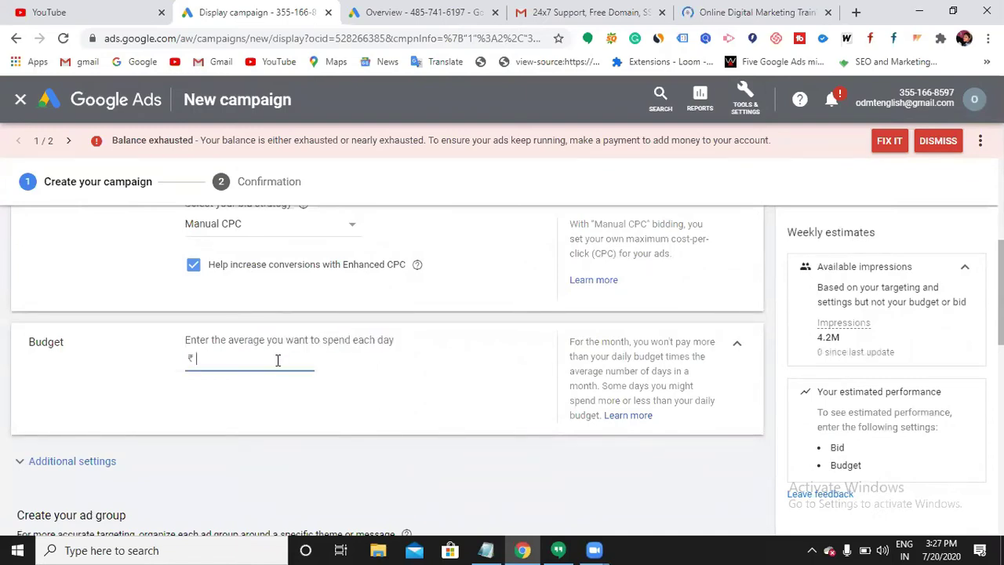
type("1000")
Expand the additional campaign settings and review ad rotation, schedule, dates, devices and conversions
scroll(306, 382, "down", 1)
left_click(102, 387)
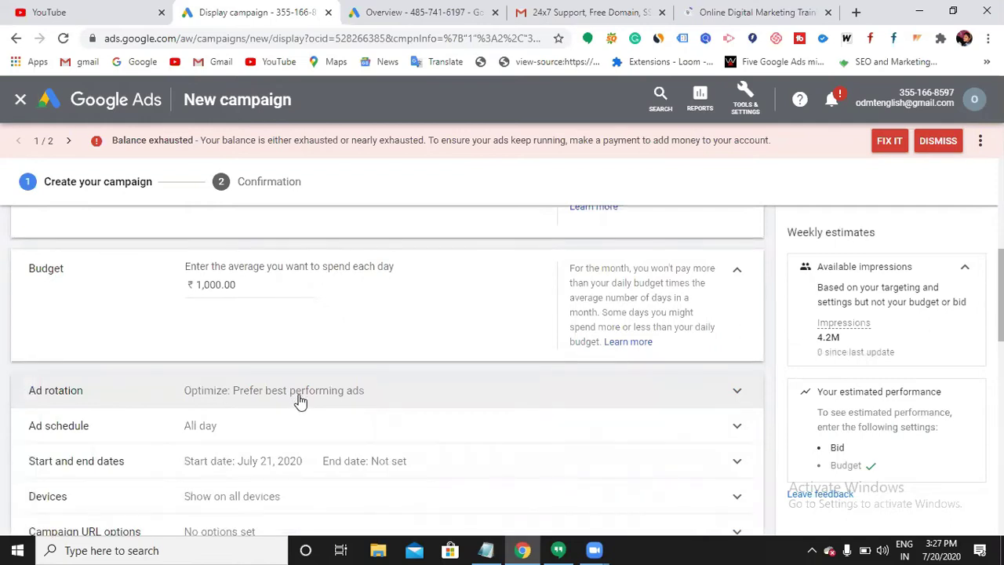
scroll(300, 400, "down", 1)
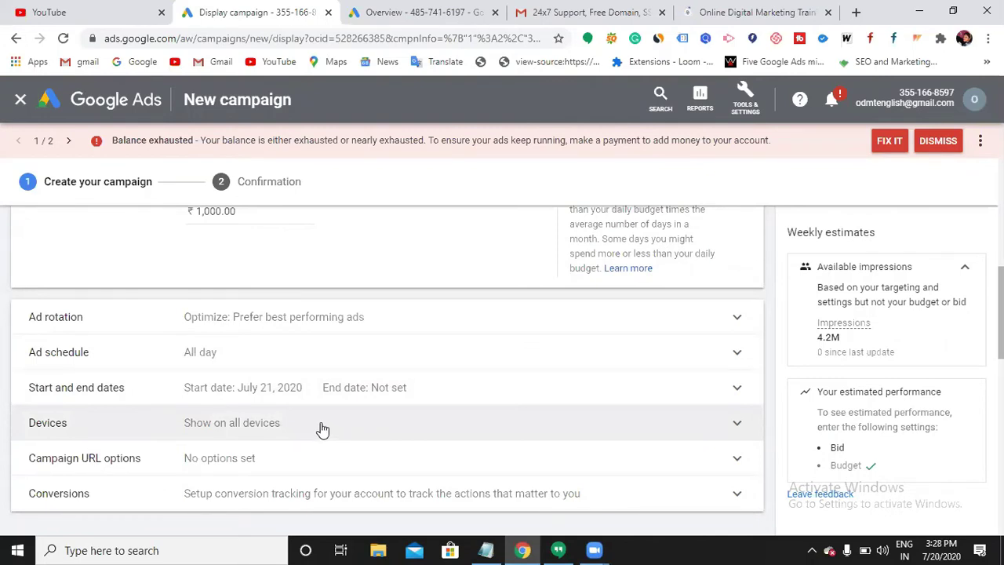
Name the ad group "Ad group gmail"
scroll(329, 428, "down", 2)
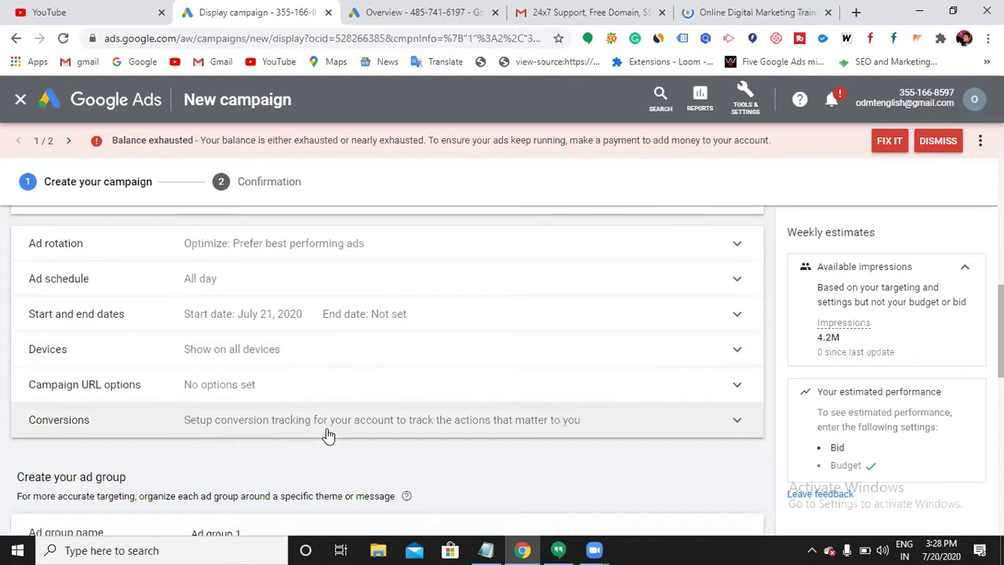
scroll(328, 433, "down", 1)
left_click(252, 386)
key("BackSpace")
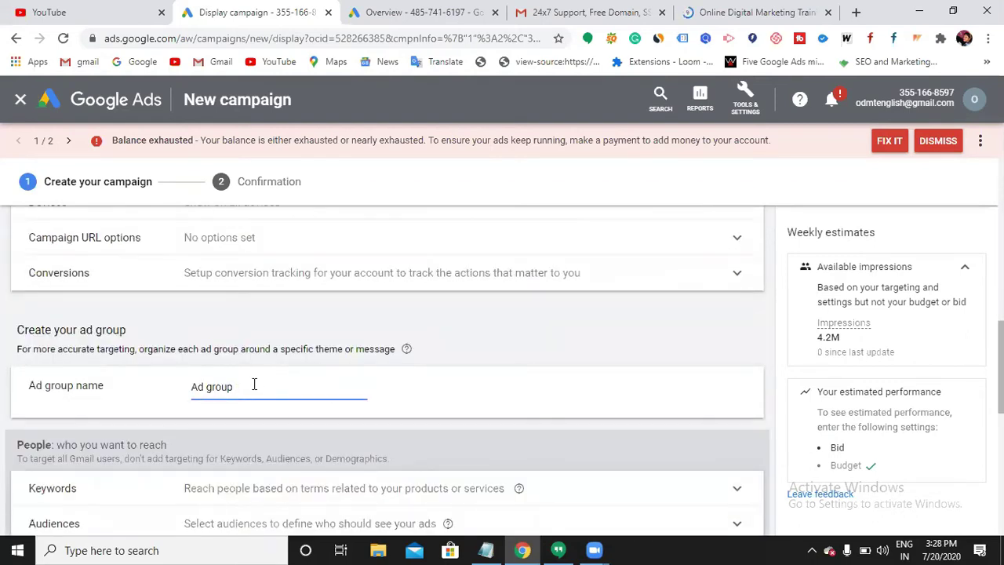
type("gmail")
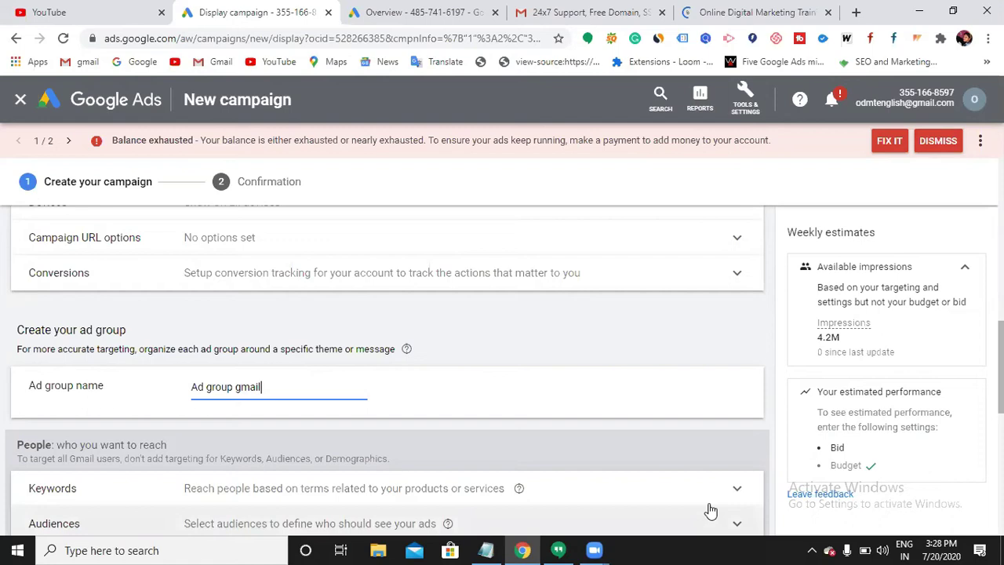
Review the note on targeting all Gmail users and expand the automated targeting options
scroll(710, 511, "down", 2)
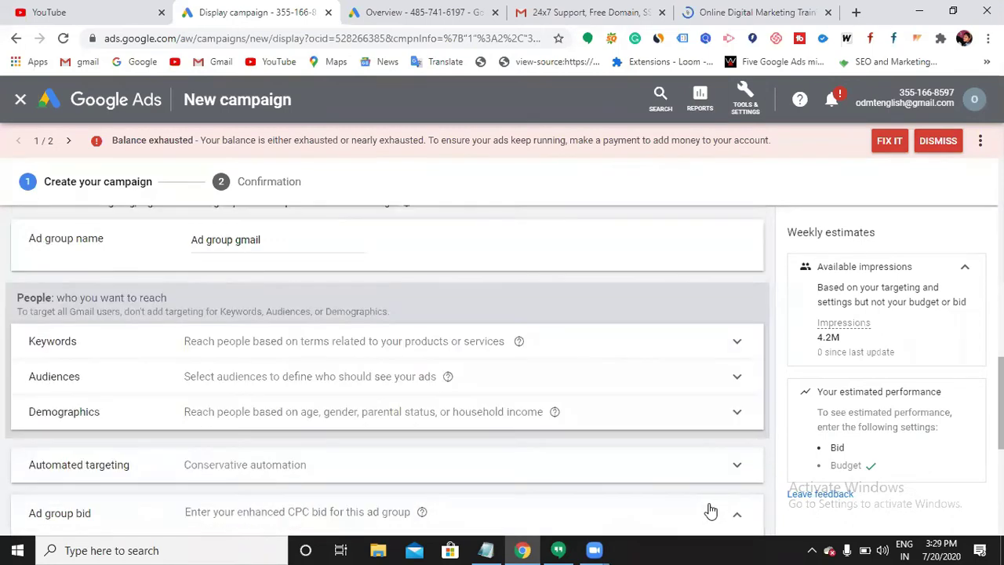
left_click_drag(42, 311, 373, 310)
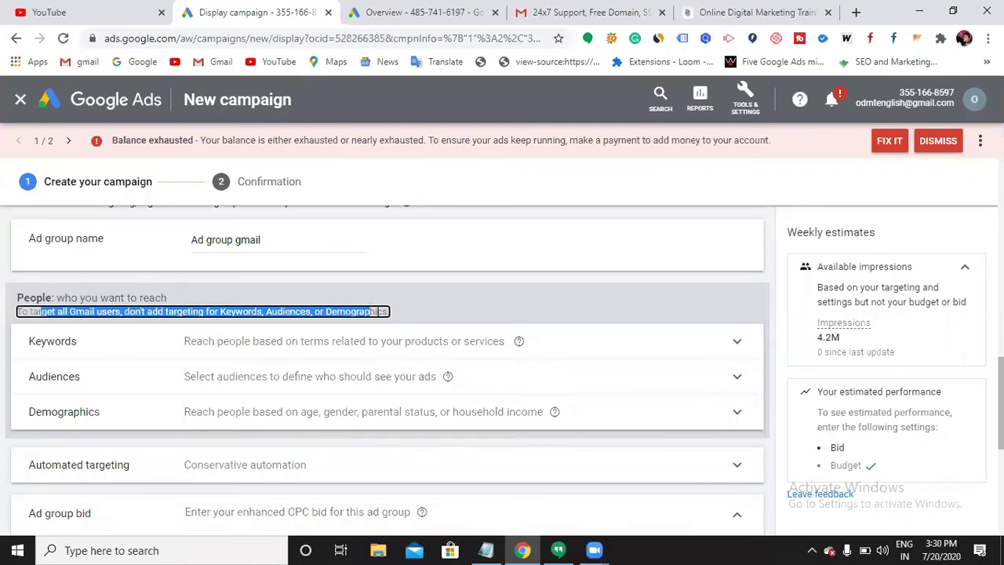
left_click(379, 311)
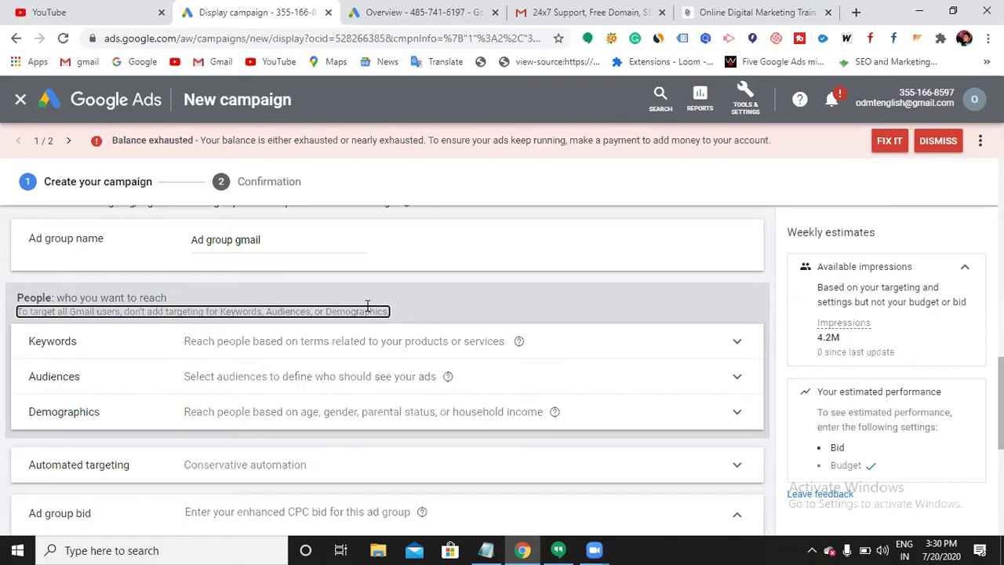
scroll(368, 312, "down", 1)
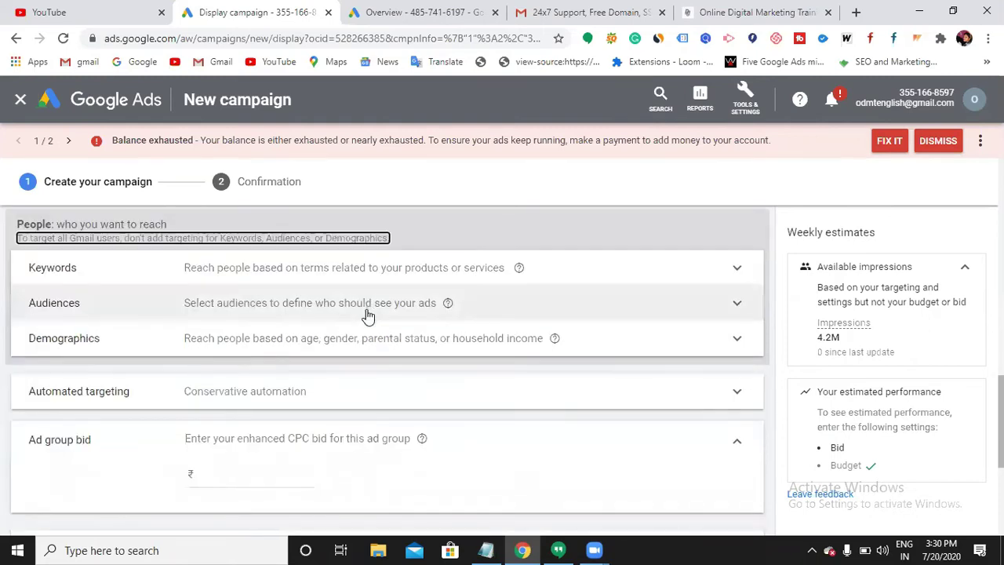
scroll(368, 316, "down", 1)
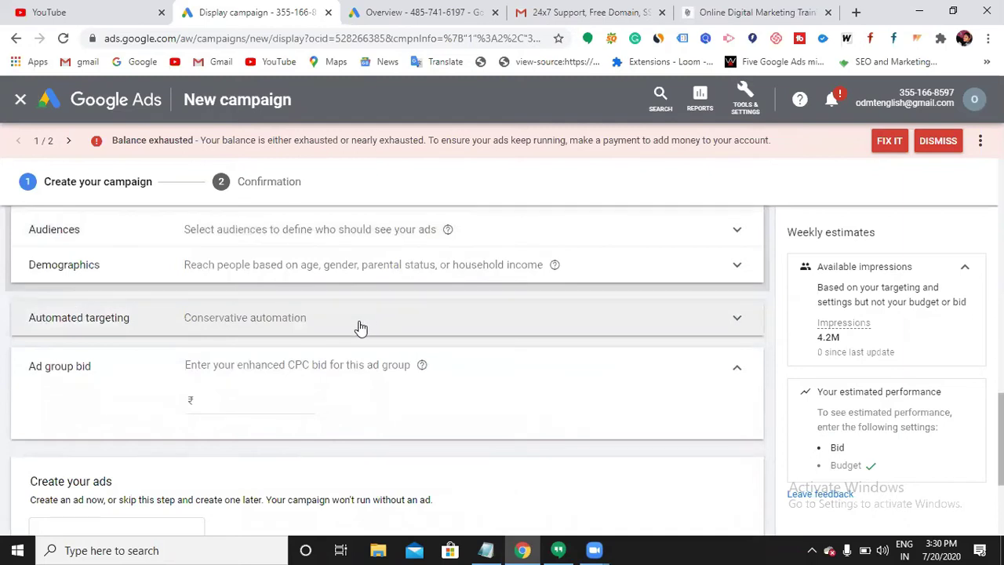
left_click(360, 328)
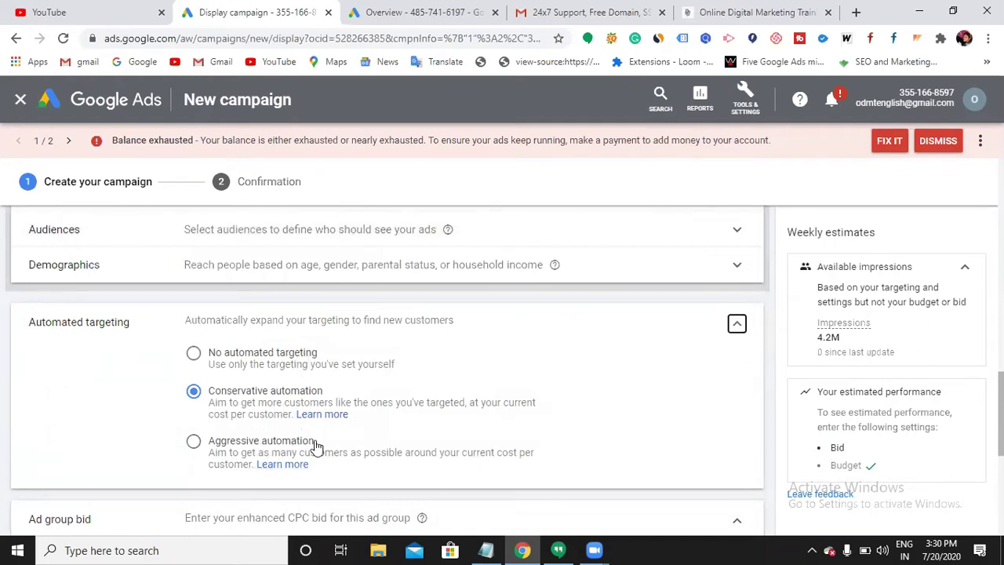
Switch to Notepad, write "1000..." below the list of ad types, and return to the Google Ads campaign
left_click(485, 548)
left_click(287, 221)
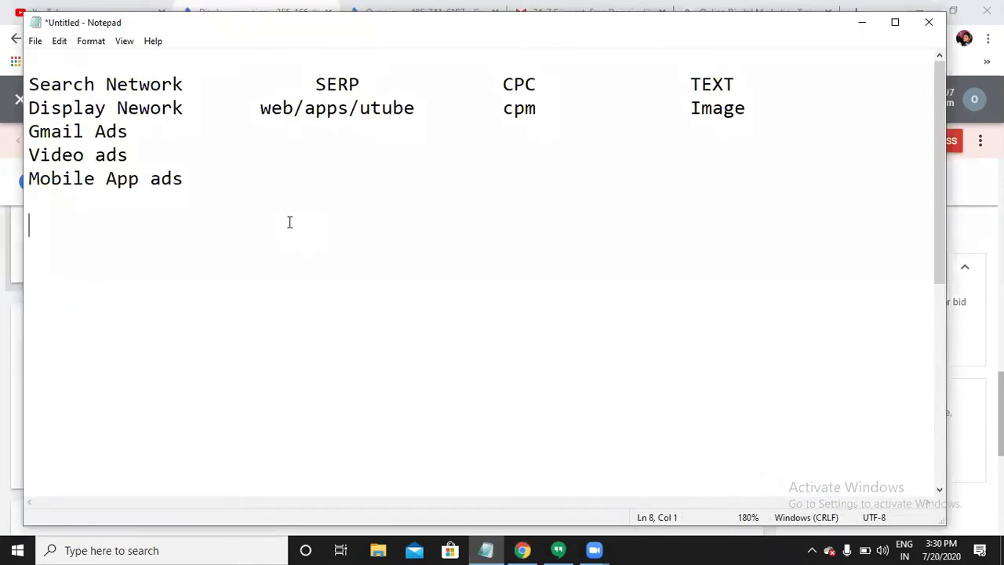
type("1000")
left_click(862, 23)
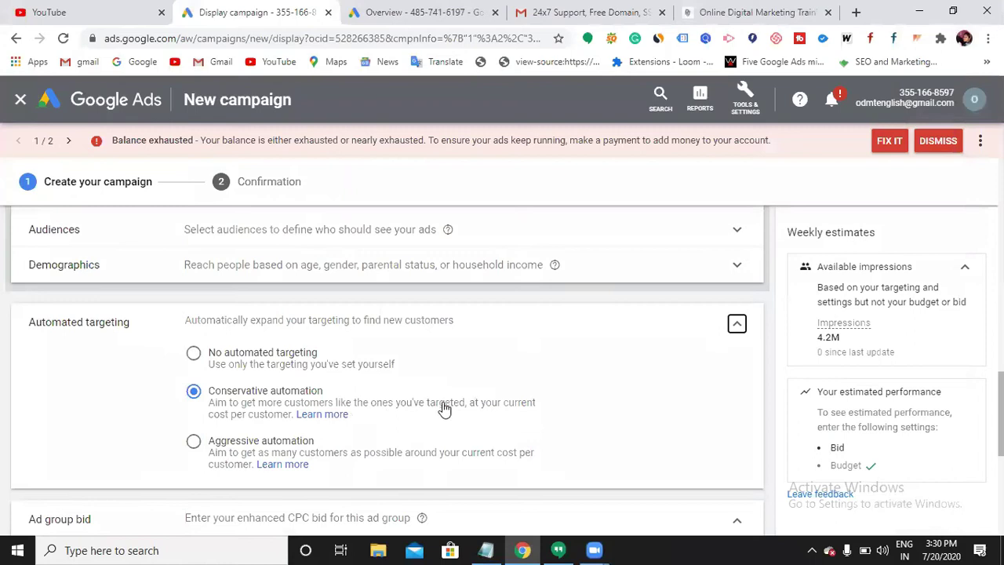
left_click(486, 550)
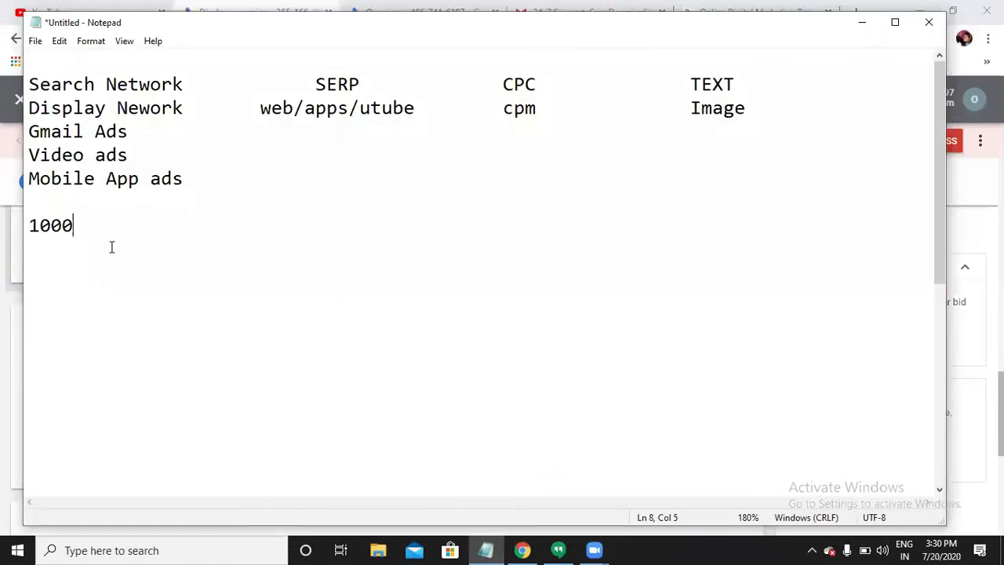
type("...")
left_click(860, 24)
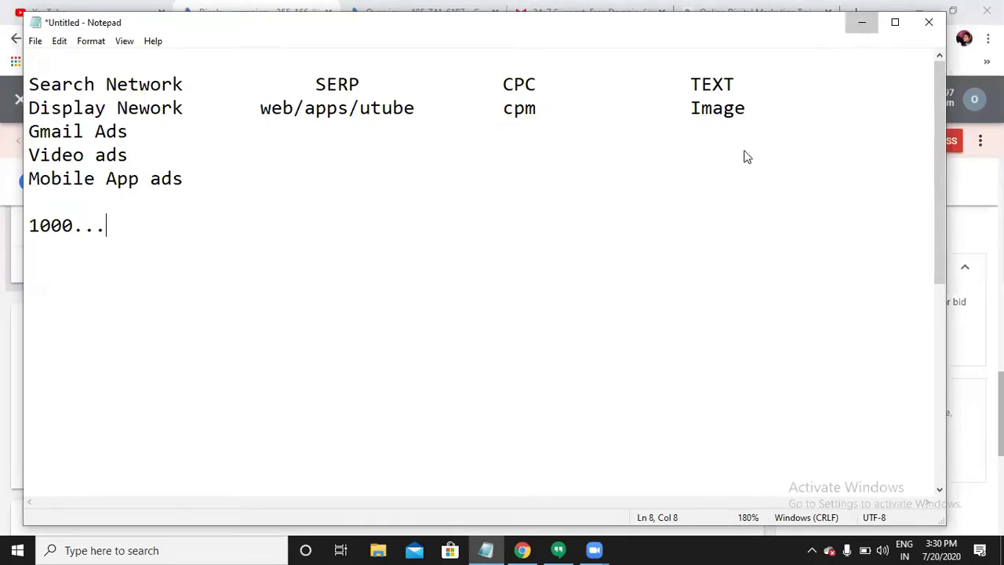
Go through the automated targeting choices and settle on No automated targeting
left_click(194, 354)
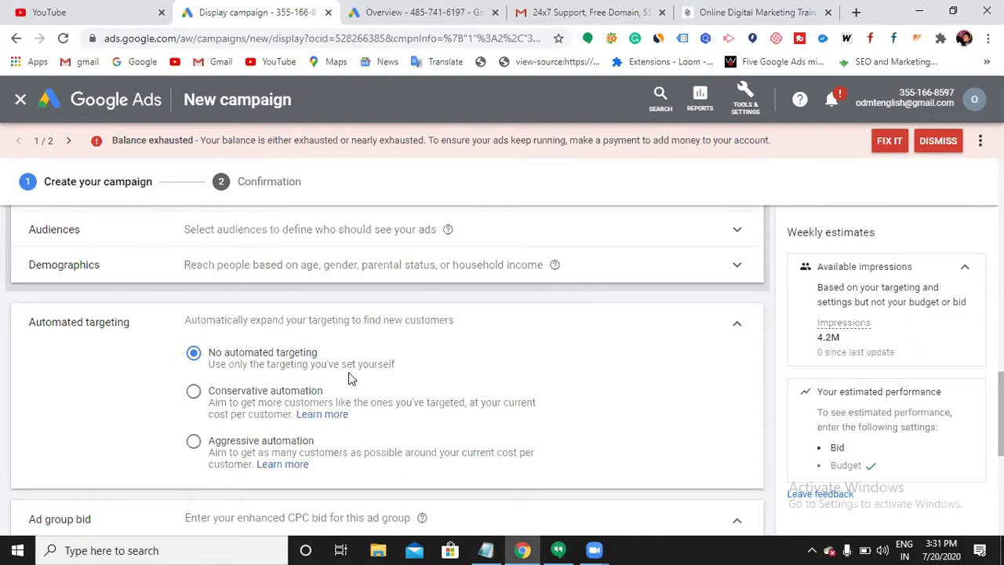
left_click(196, 443)
left_click(194, 392)
left_click(194, 356)
Set the ad group's enhanced CPC bid to ₹100
scroll(294, 369, "down", 1)
scroll(296, 372, "down", 1)
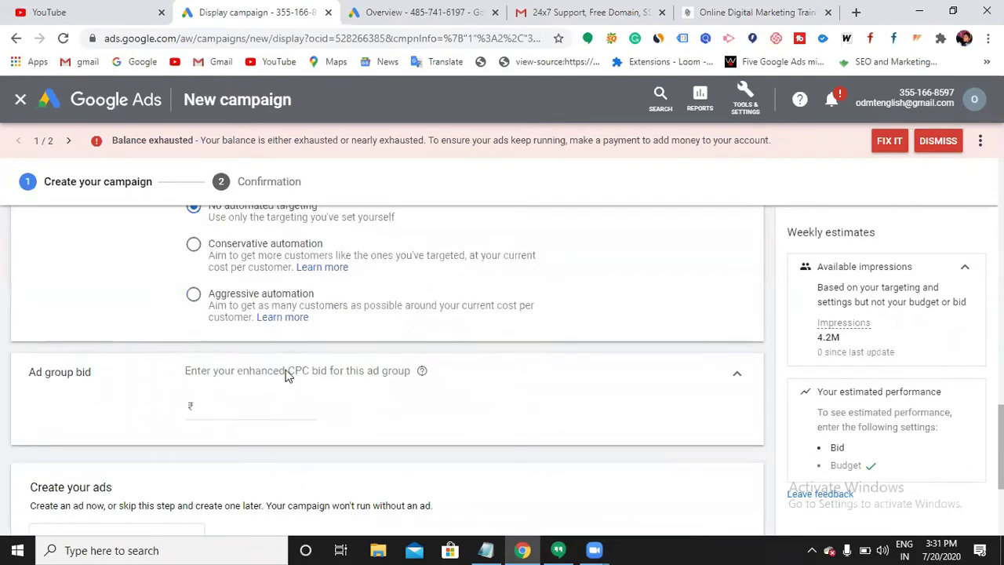
left_click(245, 405)
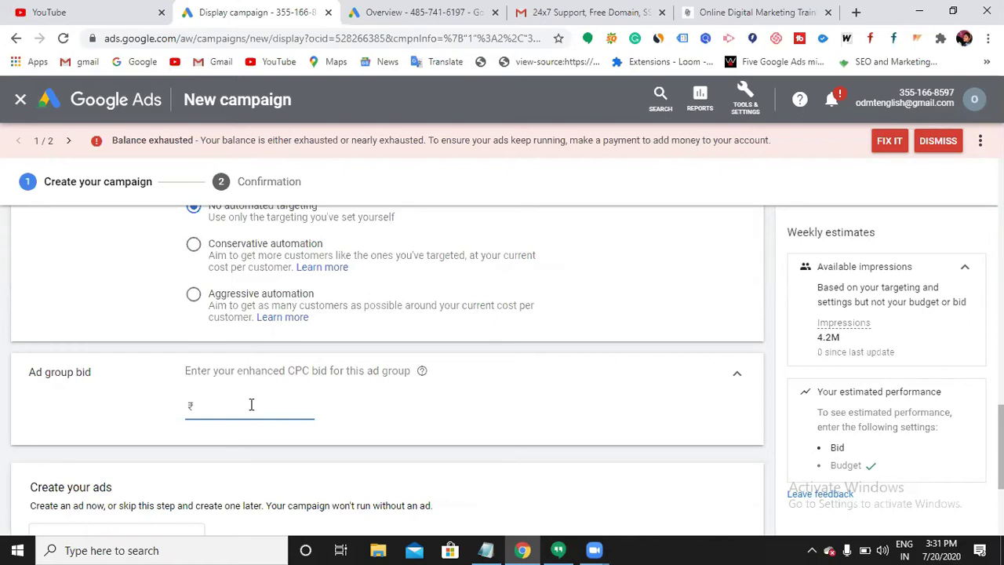
type("100")
Add a new Gmail ad to the campaign
scroll(249, 407, "down", 1)
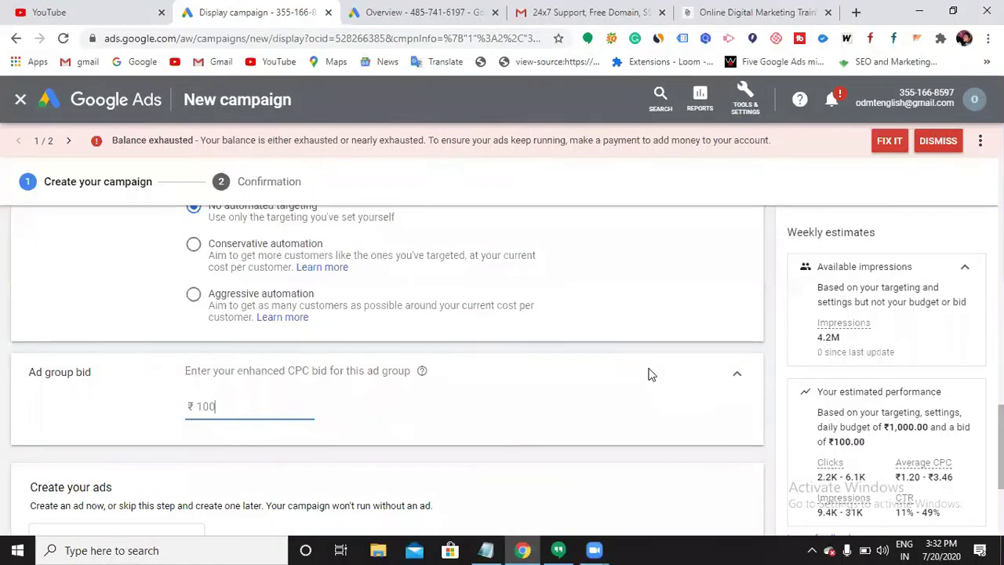
scroll(648, 374, "down", 2)
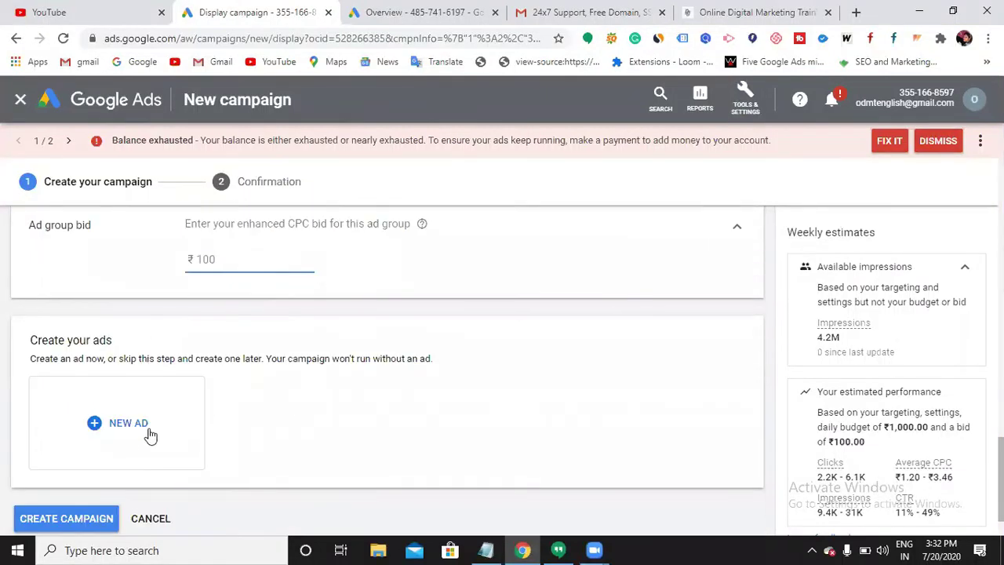
left_click(112, 422)
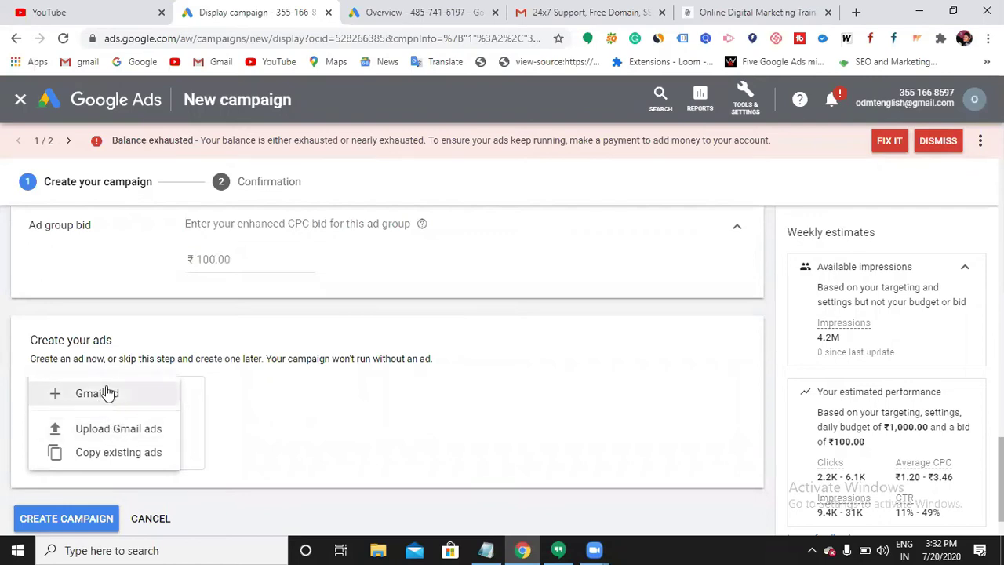
left_click(109, 393)
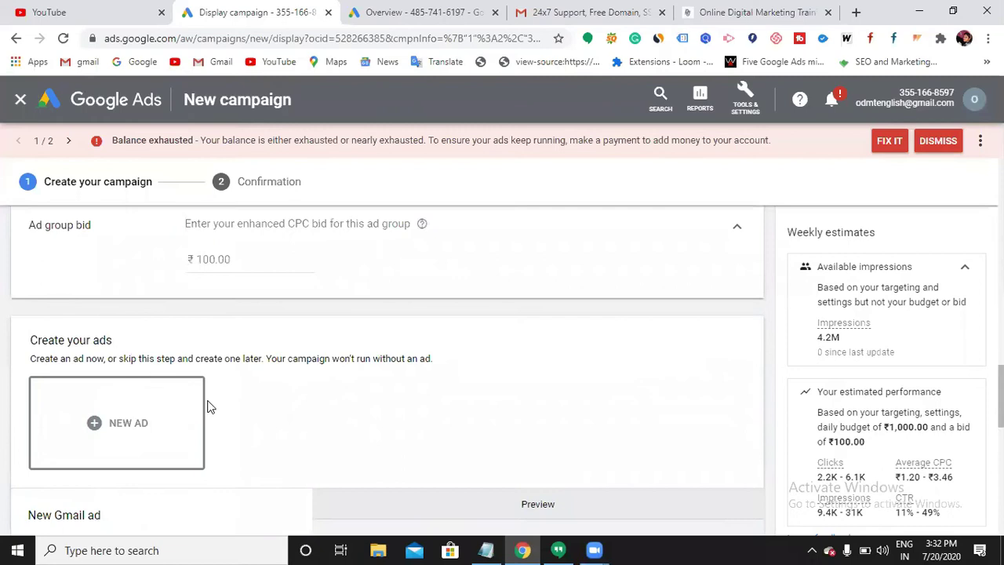
Enter Digicourse as the business name of the new Gmail ad
scroll(211, 400, "down", 2)
scroll(210, 404, "down", 1)
left_click(120, 330)
type("Dig")
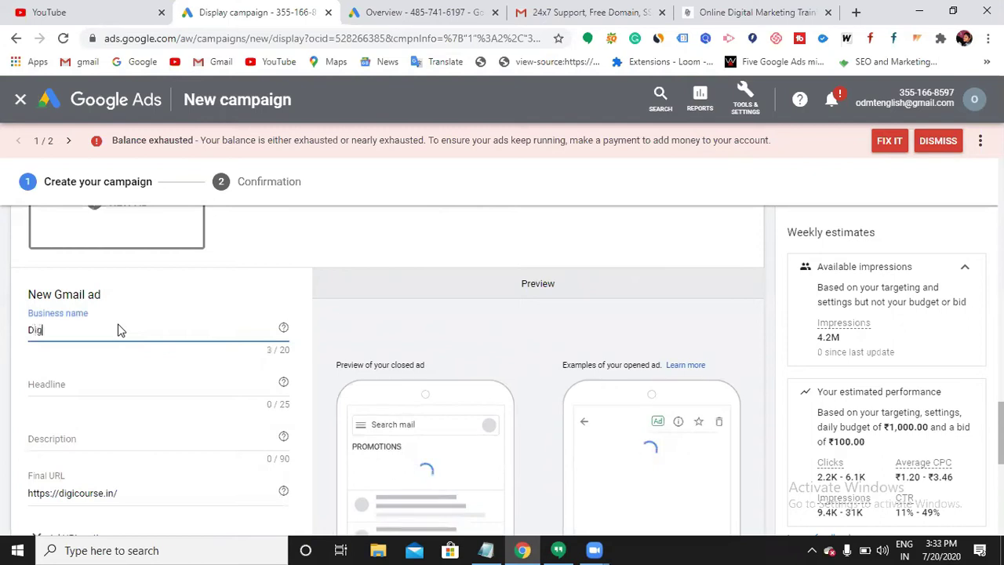
type("icourse")
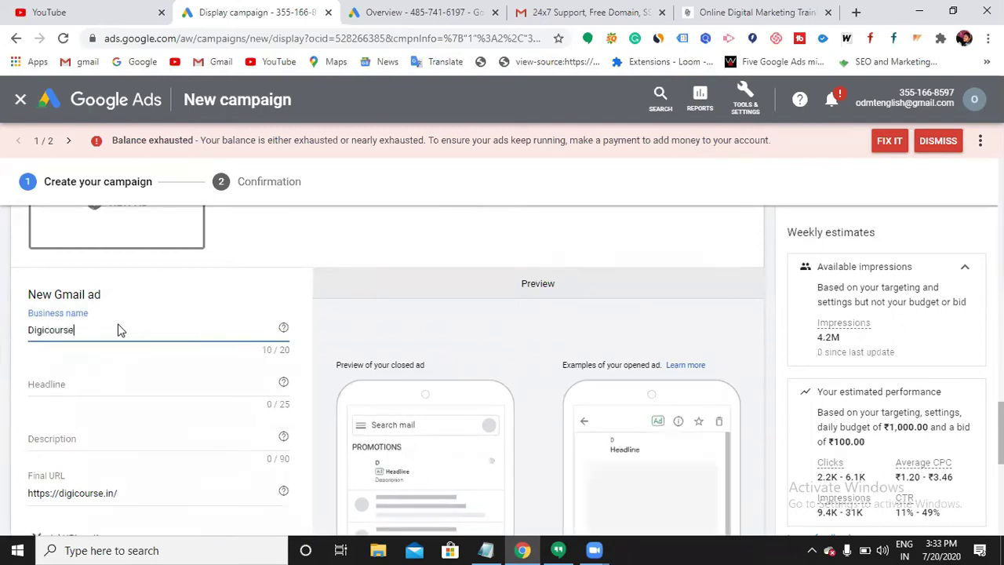
Enter "Online Marketing Training" as the Gmail ad's headline
scroll(153, 338, "down", 1)
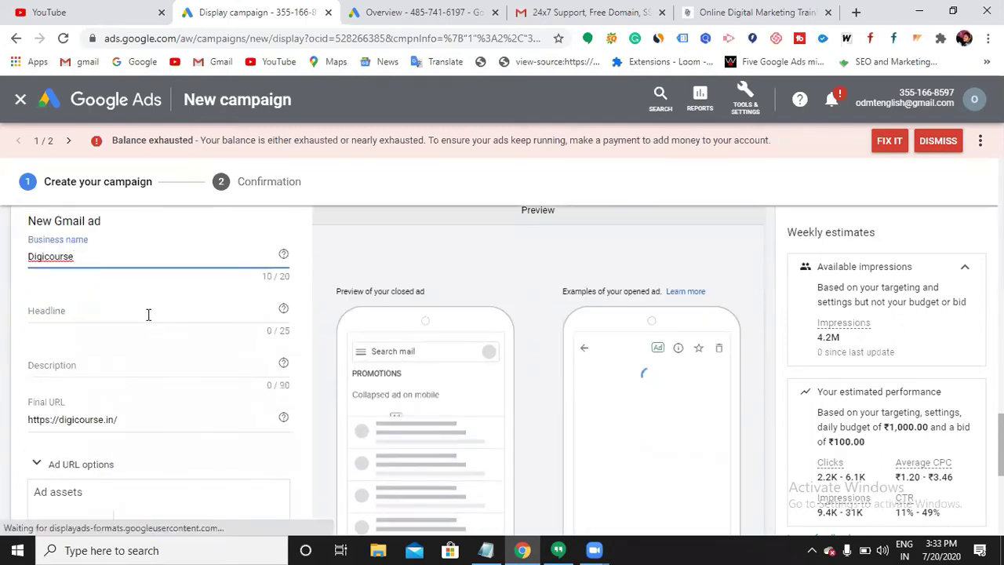
left_click(150, 321)
type("Onl")
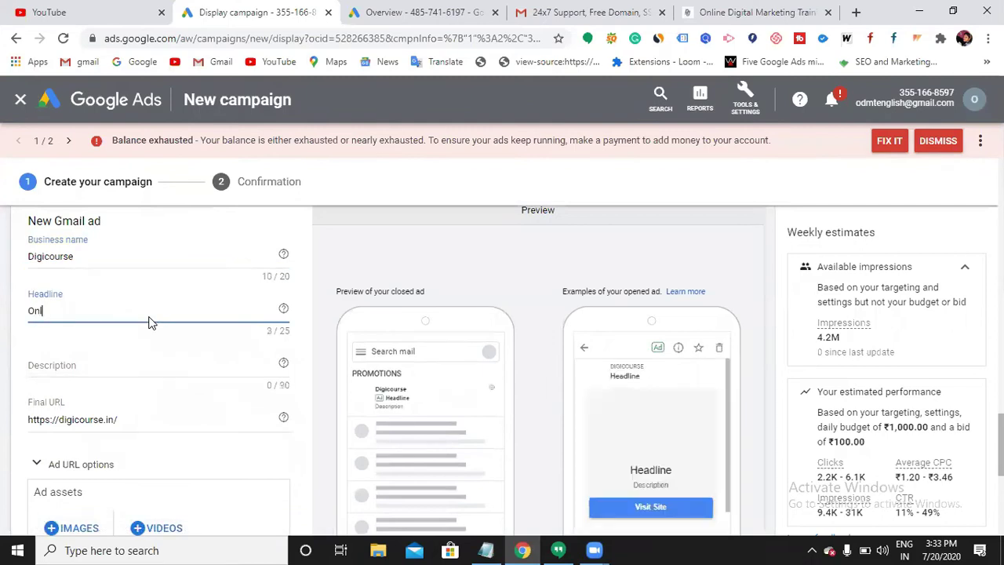
type("ine Ma")
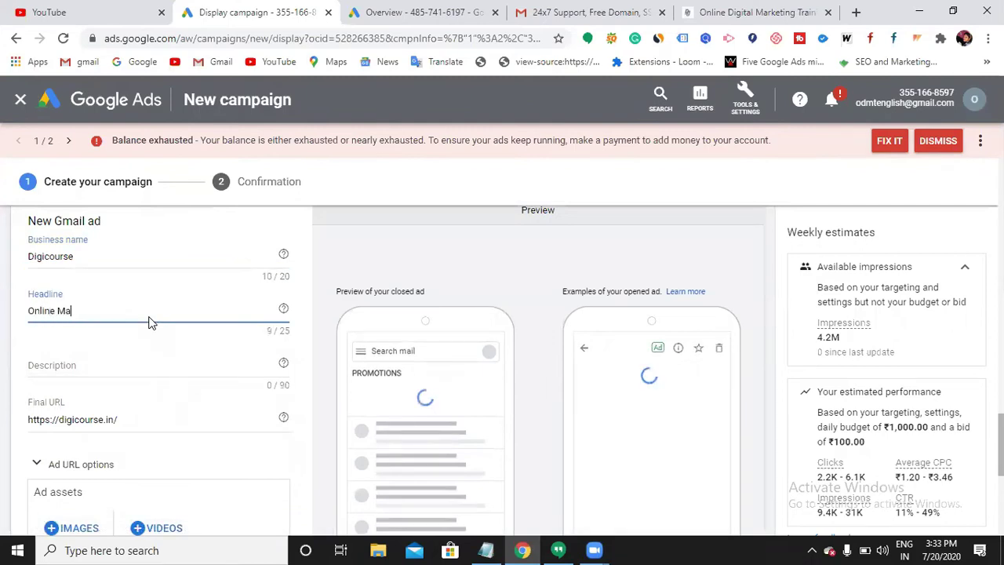
type("rketing T")
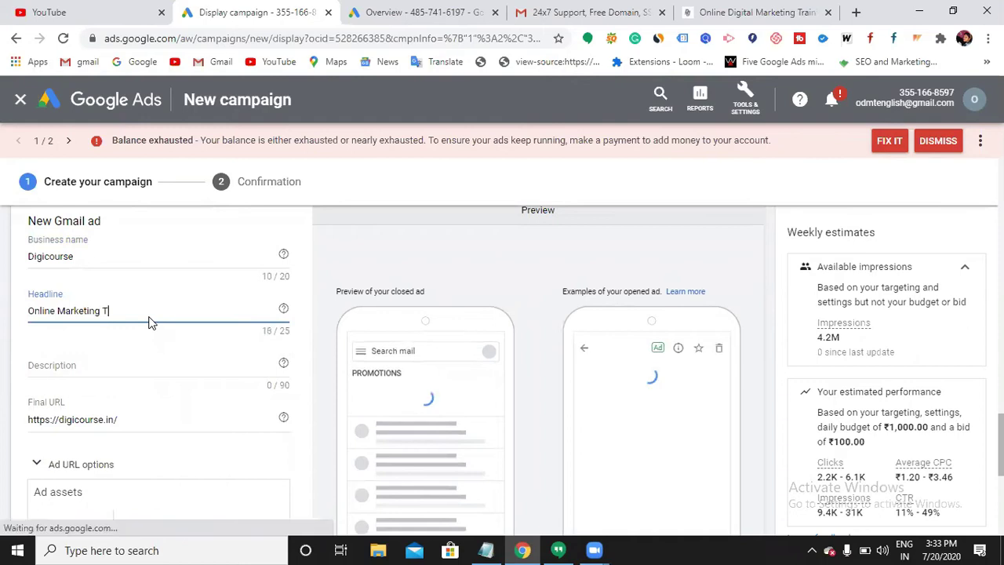
type("raining")
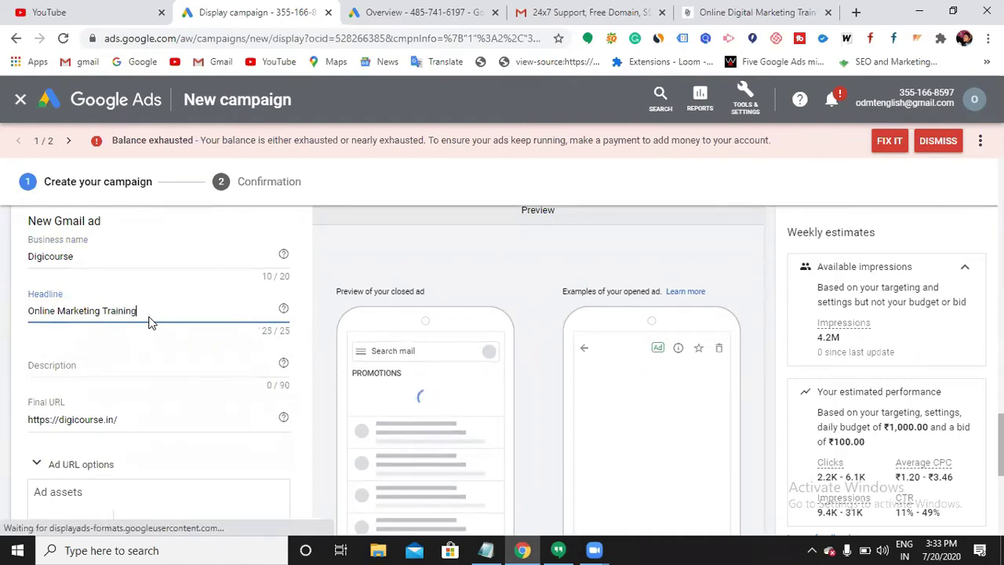
Write the Gmail ad's description as "Learn Digital Marketing and earn money online"
left_click(153, 368)
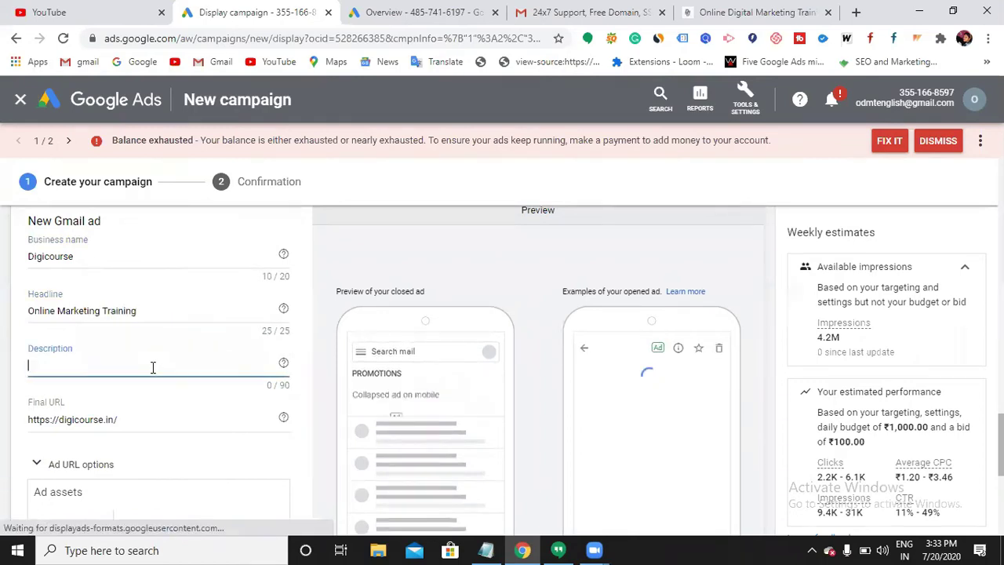
type("Le")
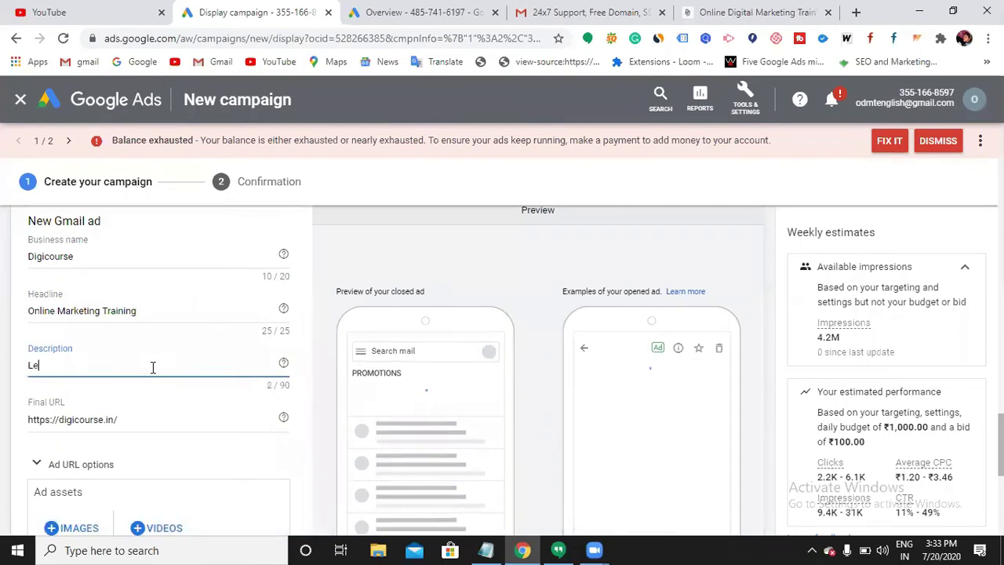
type("arn Di")
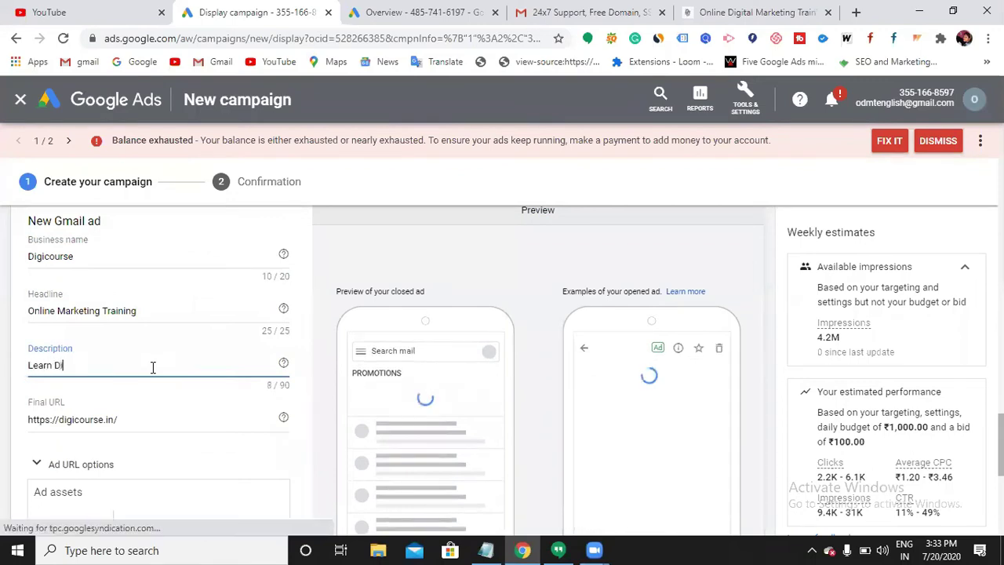
type("gital m")
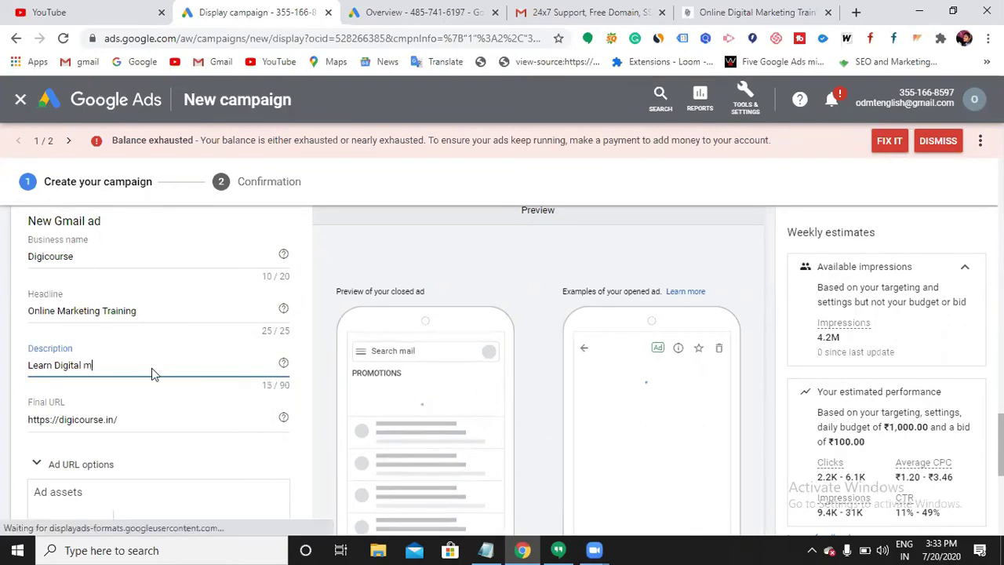
key("BackSpace")
type("Mar")
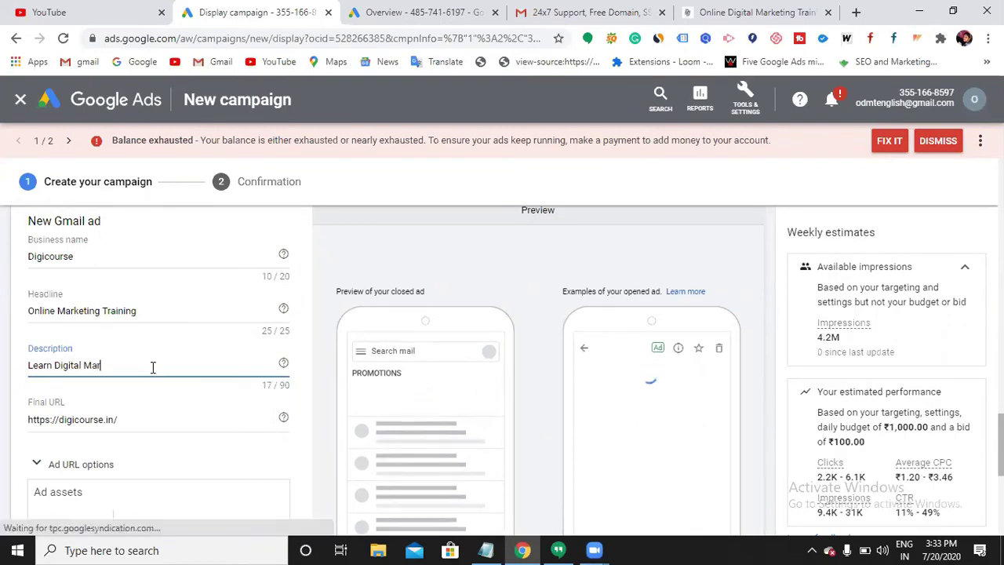
type("keting and ")
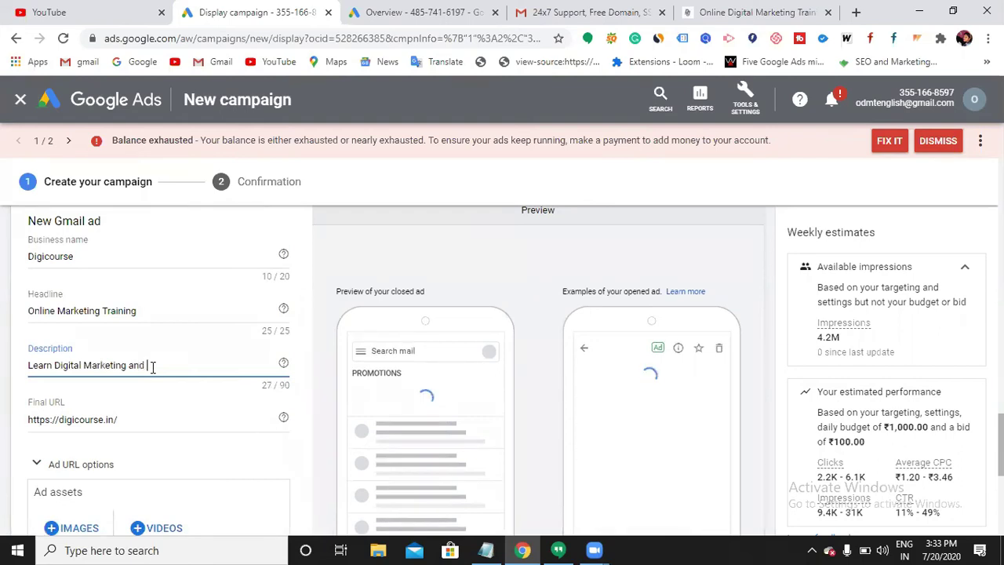
type("earn ")
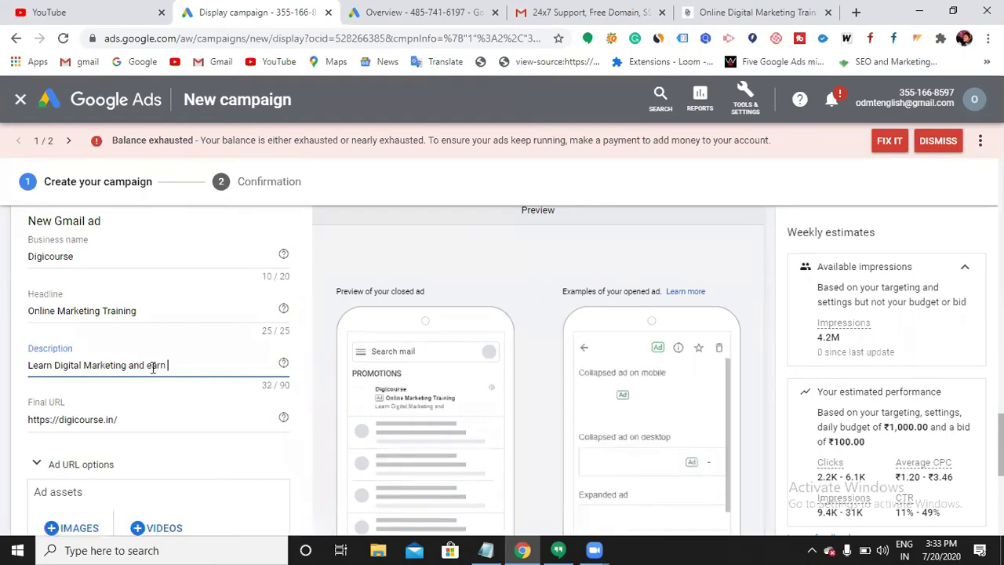
type("money online")
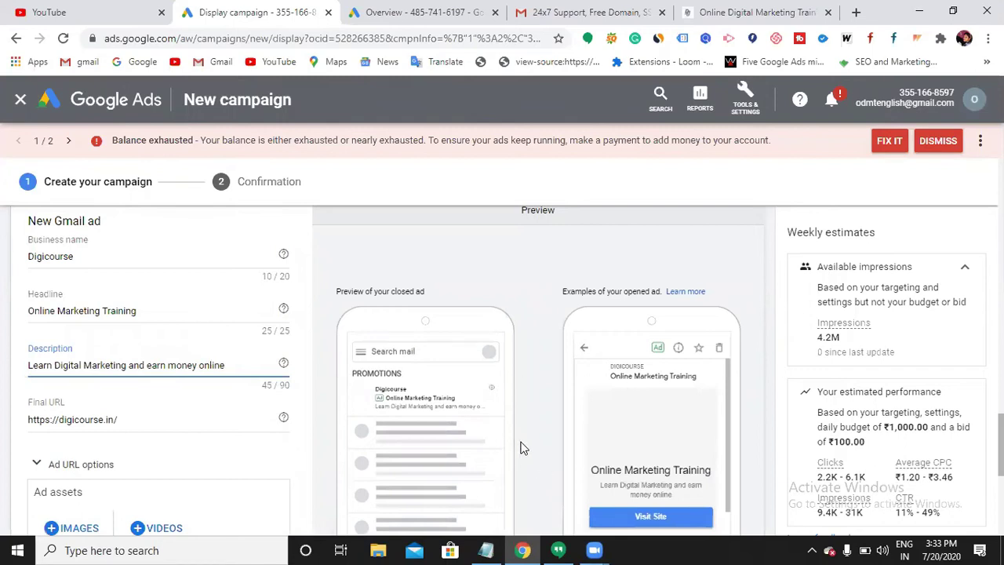
From the images scanned from digicourse.in, add the 800 × 800 Dg image as logo and the 880 × 444 laptop photo as marketing image
scroll(471, 416, "down", 1)
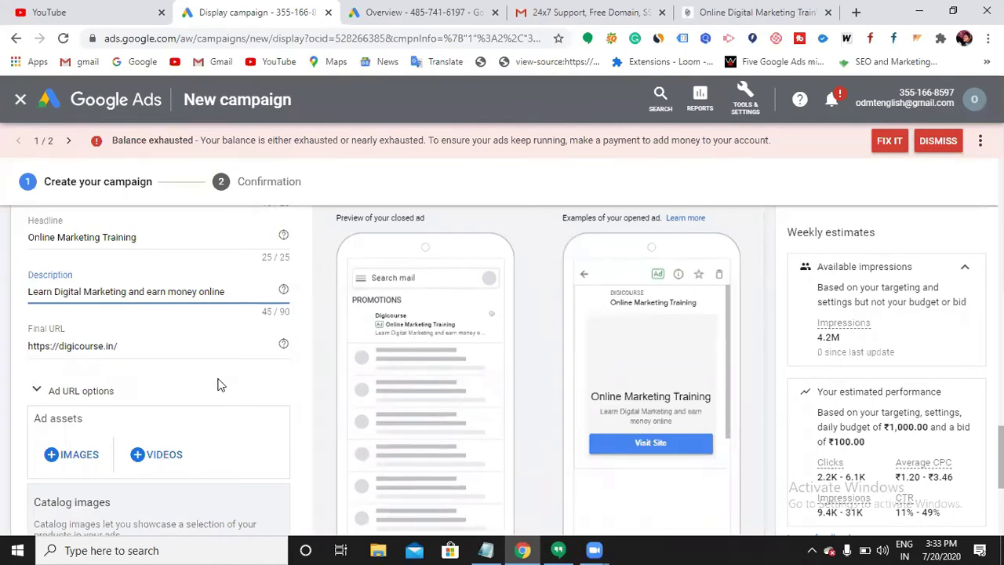
left_click(66, 456)
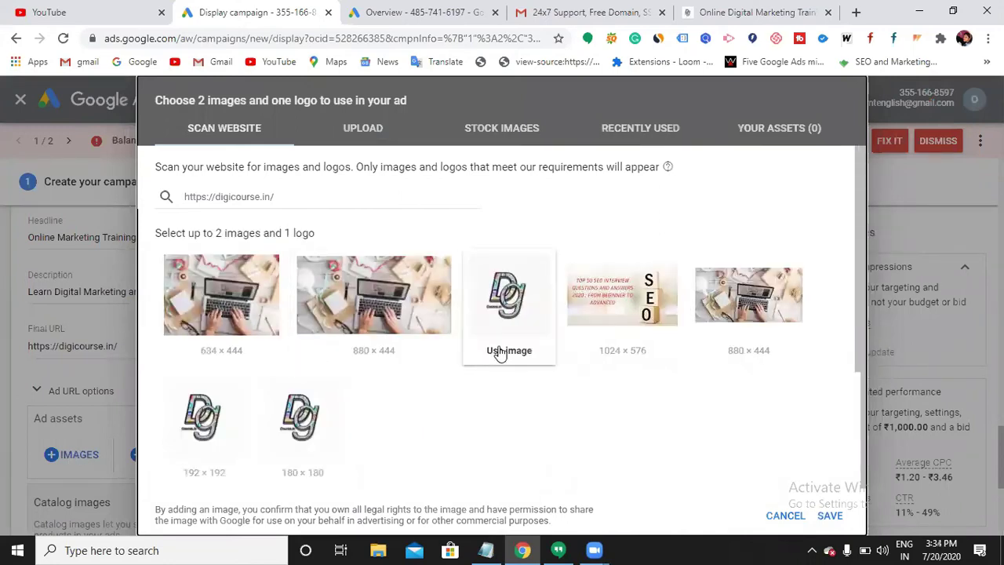
left_click(506, 352)
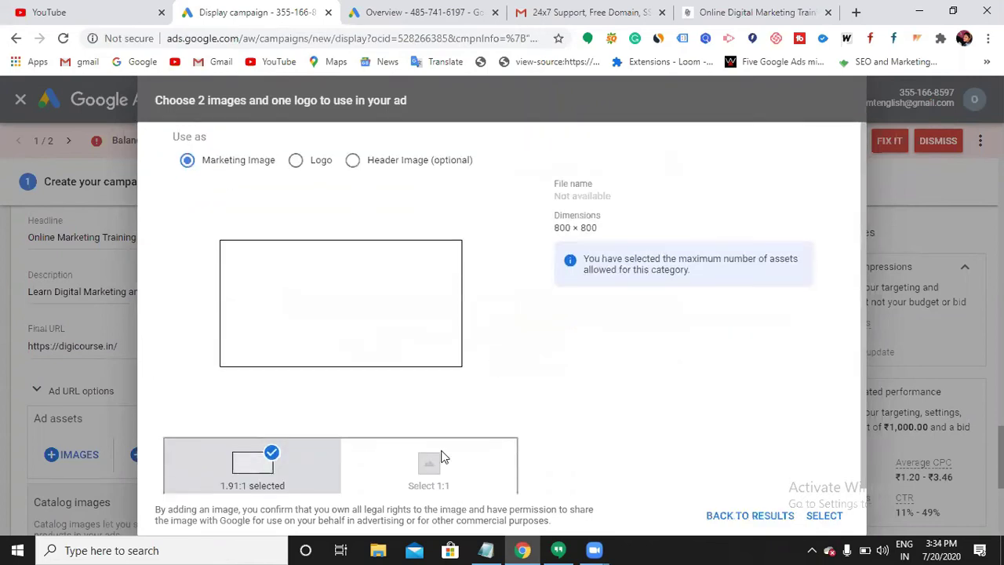
left_click(296, 160)
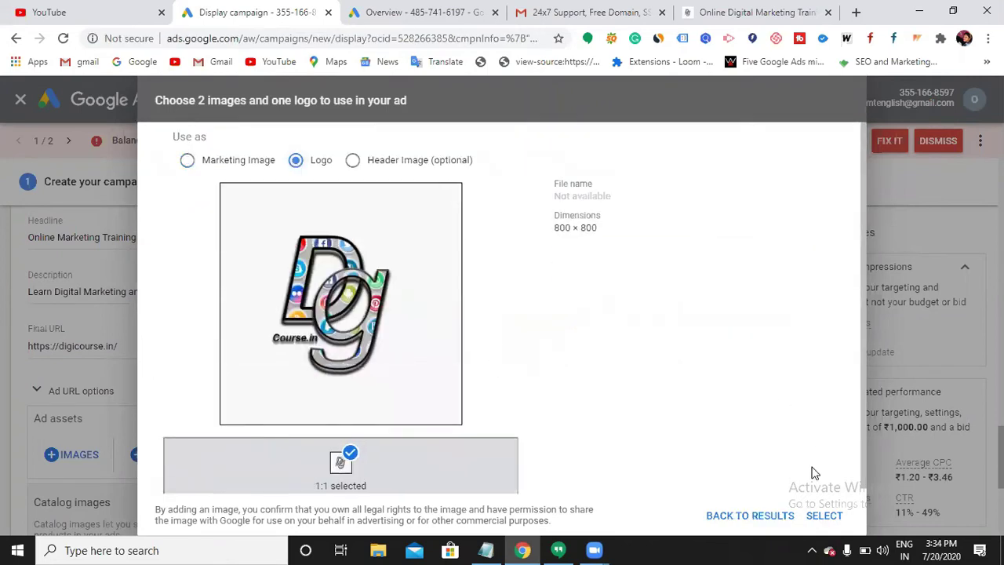
left_click(823, 514)
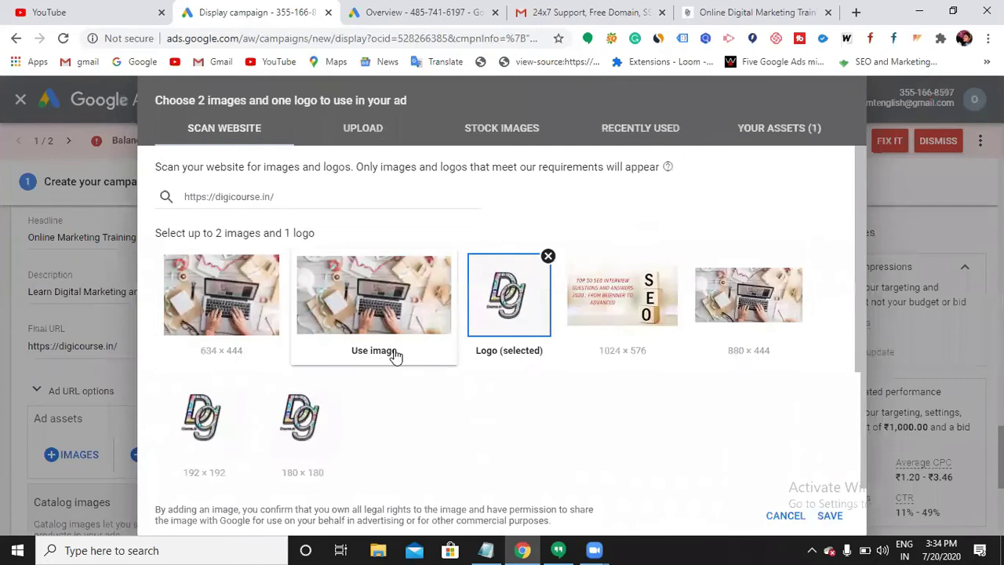
left_click(395, 353)
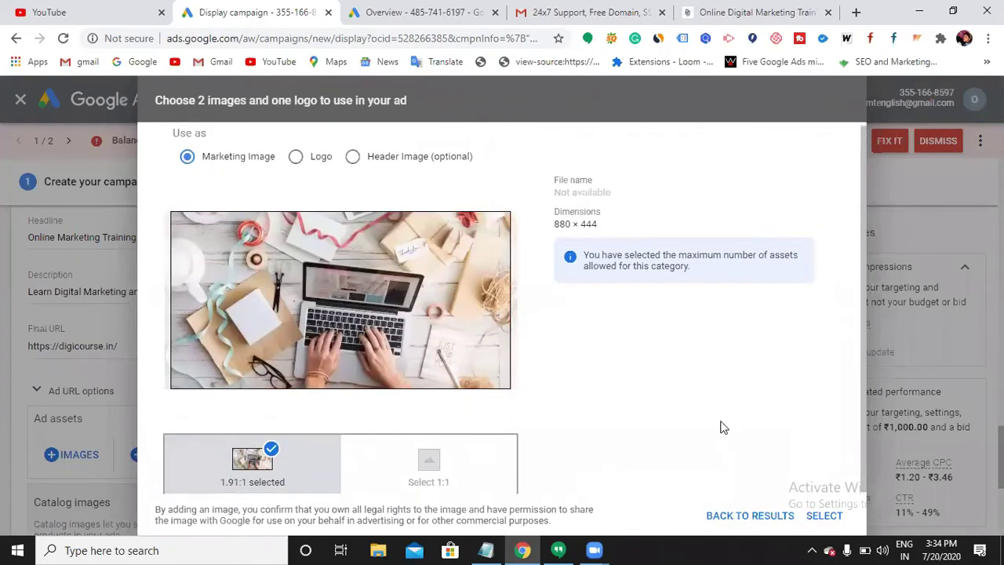
left_click(841, 516)
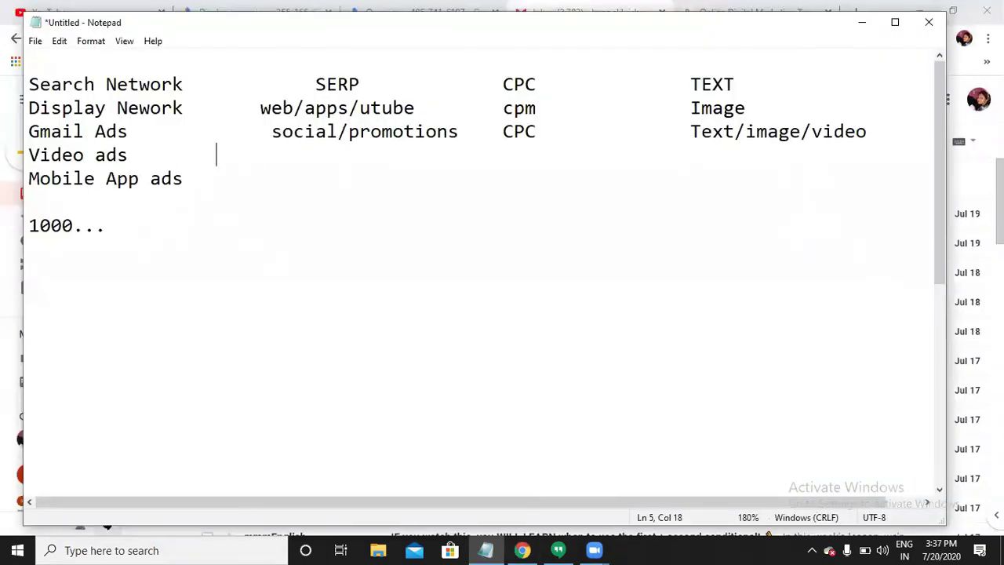
In Notepad, complete the Video ads row with youtube, cpv and video, and insert ten blank lines below it
type("youtube   ")
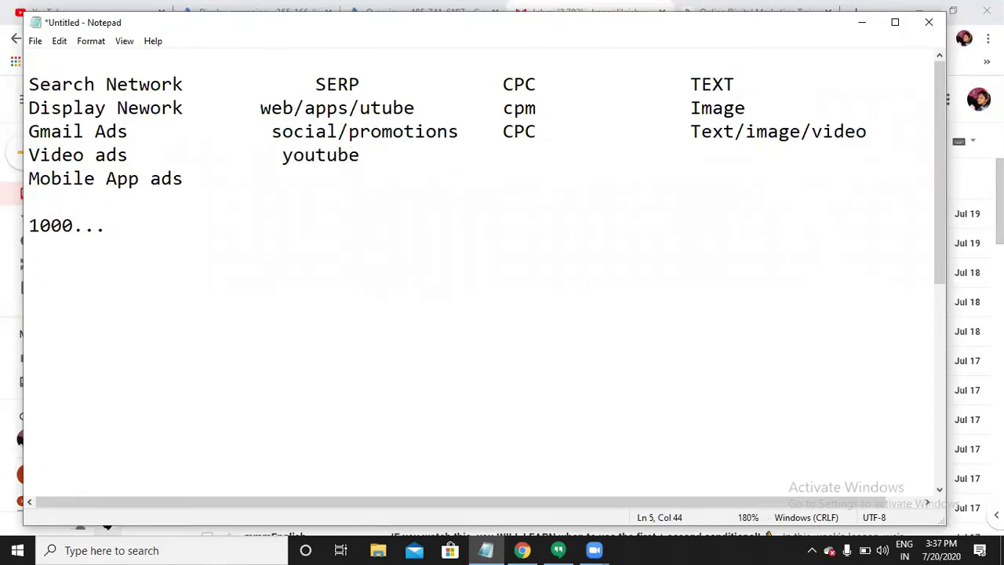
type("          cpv              video")
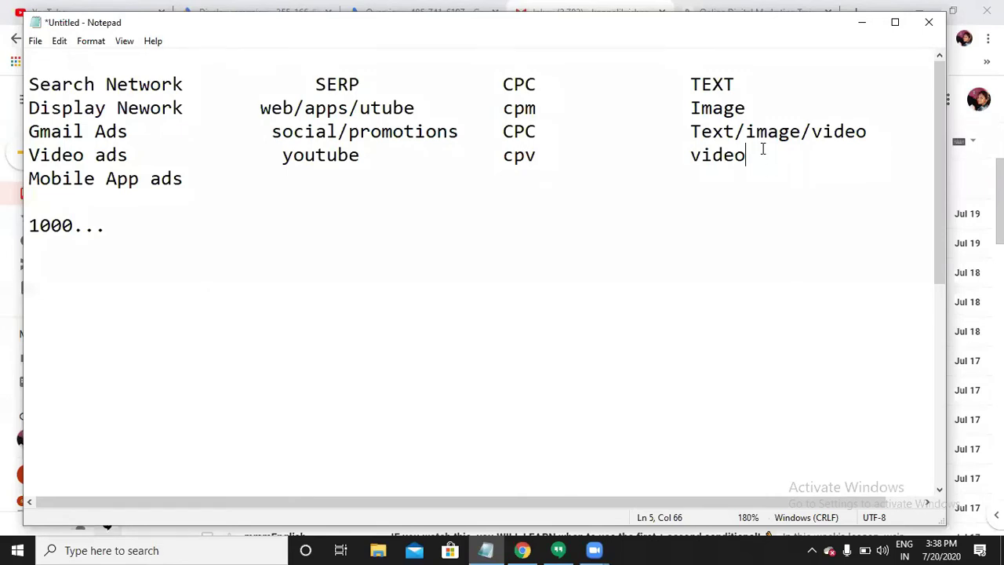
key("Return")
key("Return")
key("Return")
key("Return")
key("Return")
key("Return")
key("Return")
key("Return")
key("Return")
key("Return")
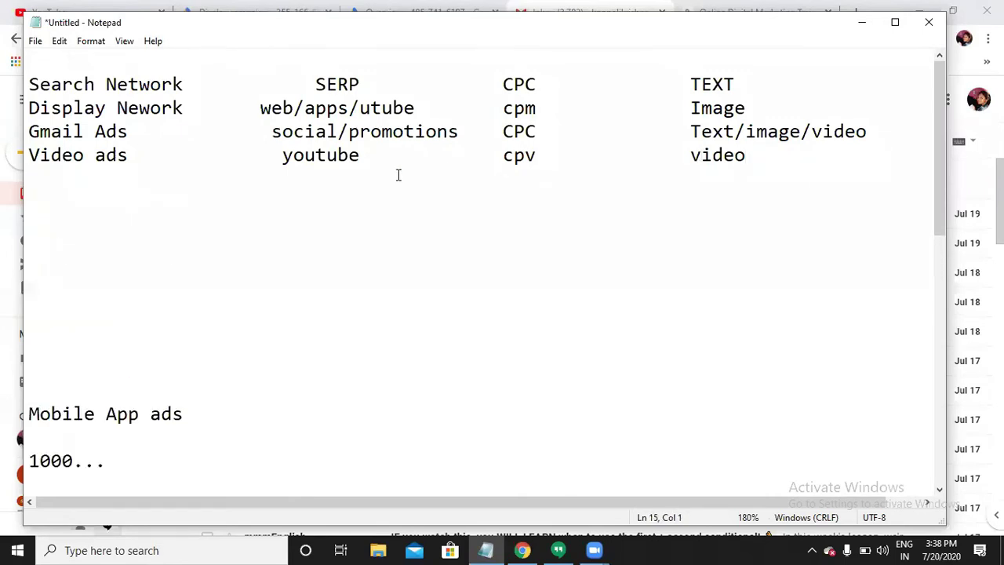
Start a list of video ad types below the Video ads row with "Skippable ads"
left_click(37, 200)
type("Skippable")
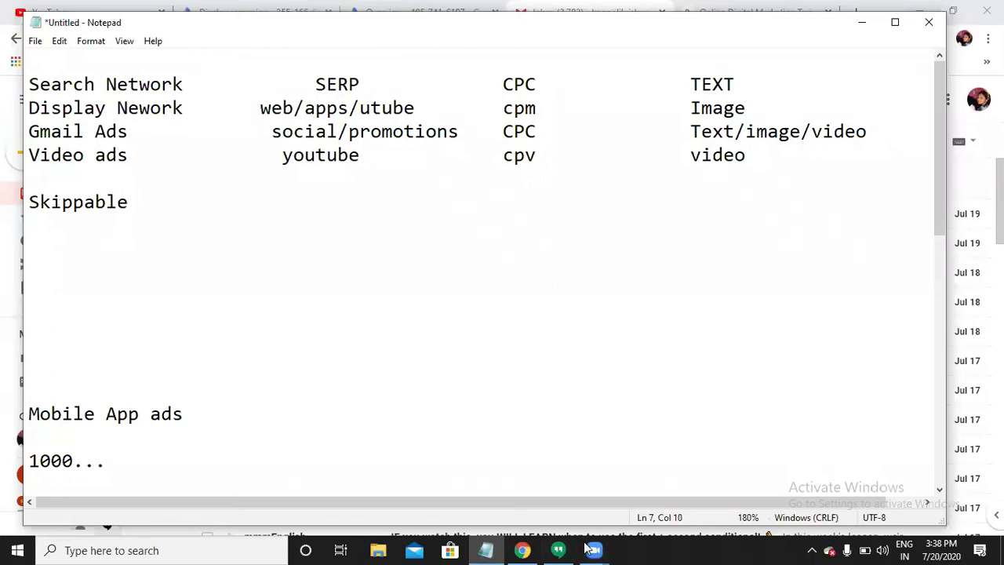
left_click(587, 548)
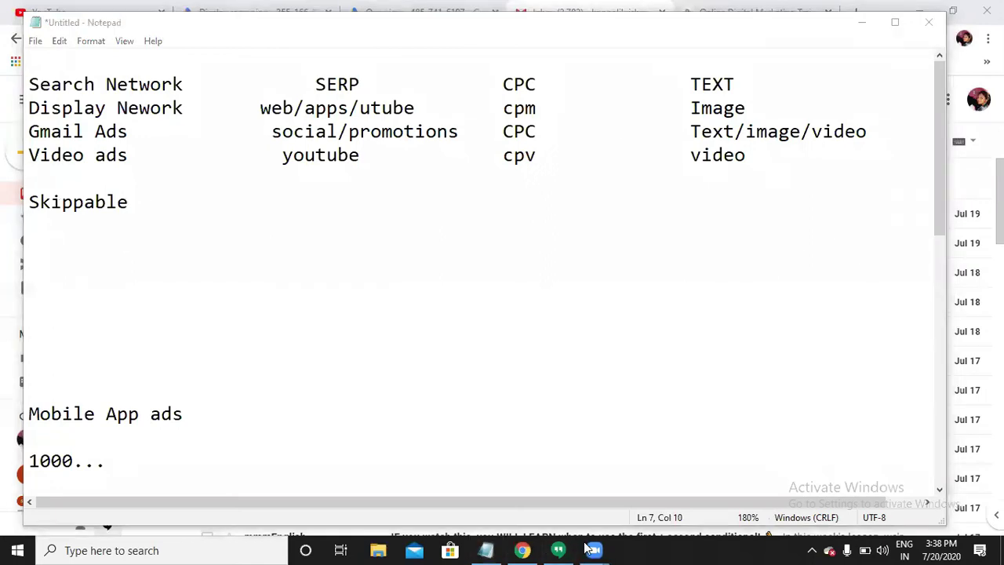
left_click(486, 550)
type("ads")
key("Return")
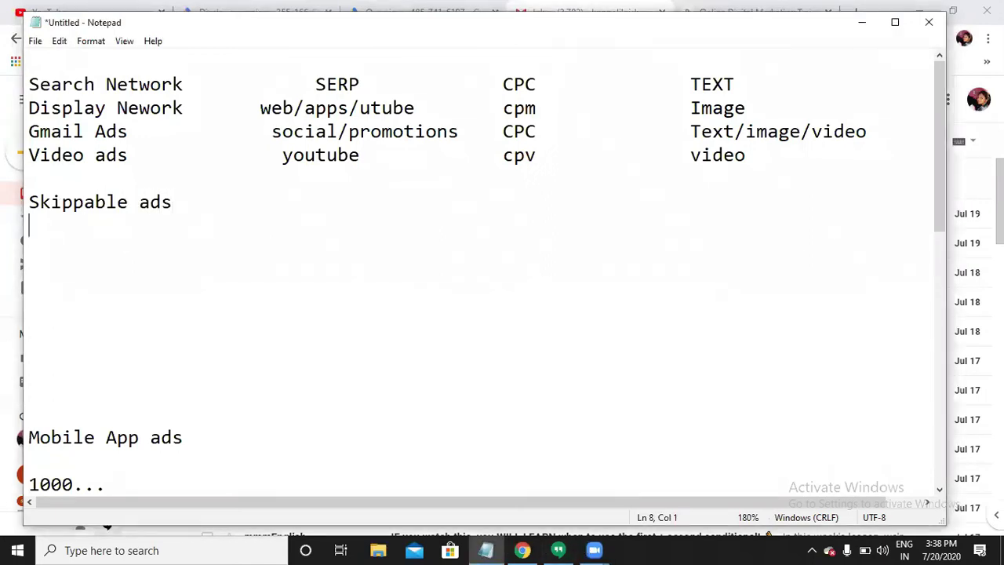
Add "non skippable ads" and "bumper ads" as separate lines of the video ad list
type("non skippa")
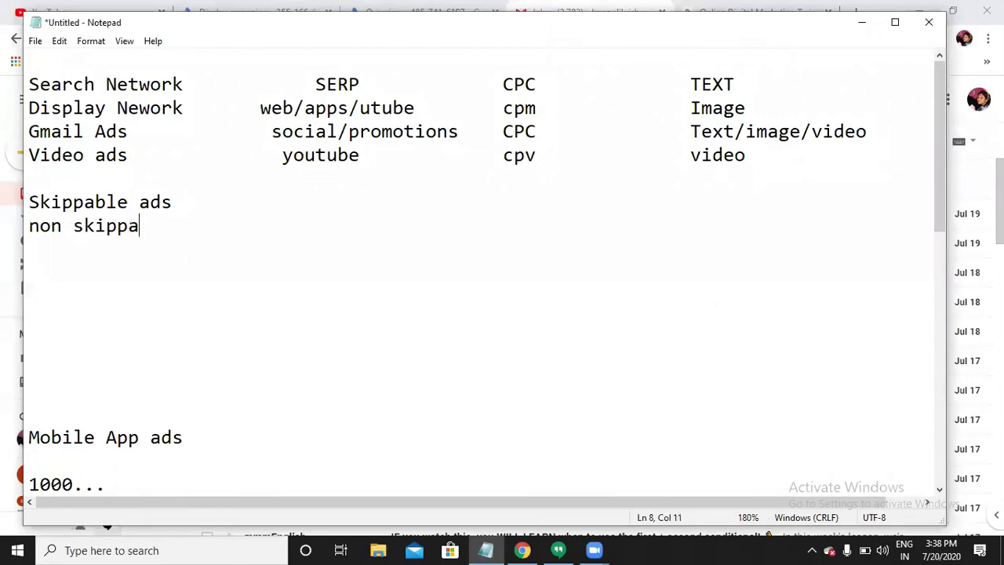
type("ble ads")
key("Return")
type("by")
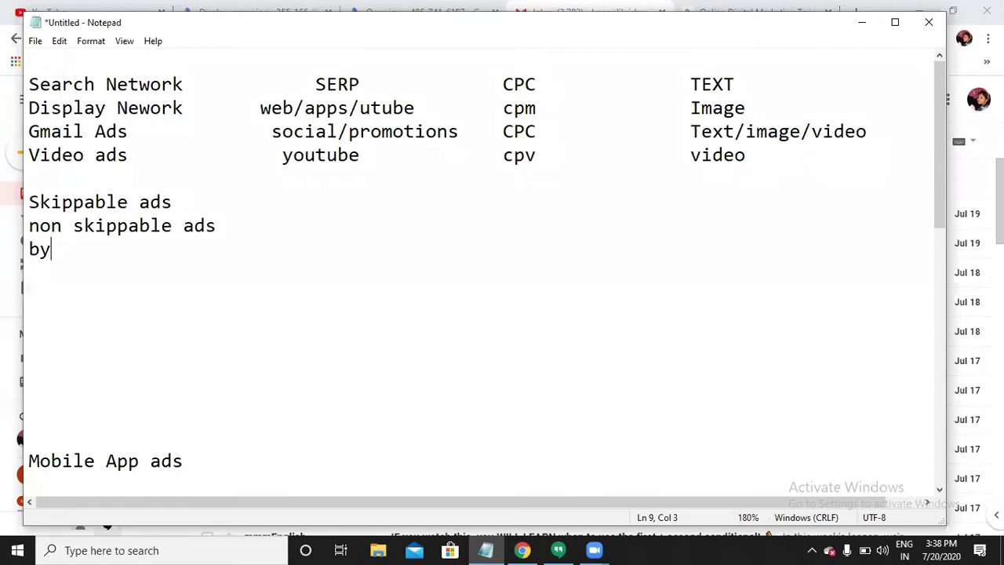
key("BackSpace")
type("umper ads")
key("Return")
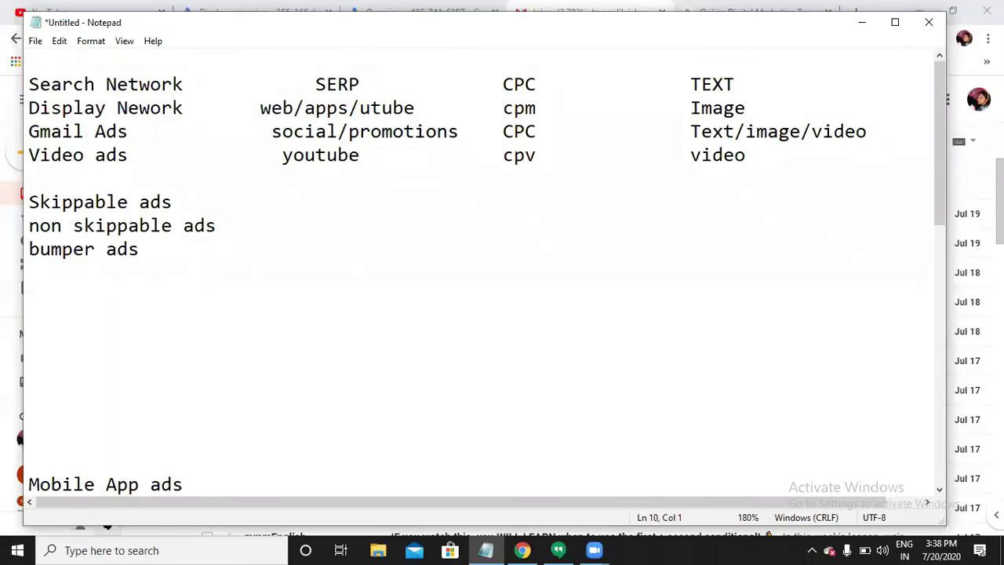
Add "Discovery" and "Ad sequence" as the next two lines of the video ad list
type("Discoveru")
key("BackSpace")
type("y")
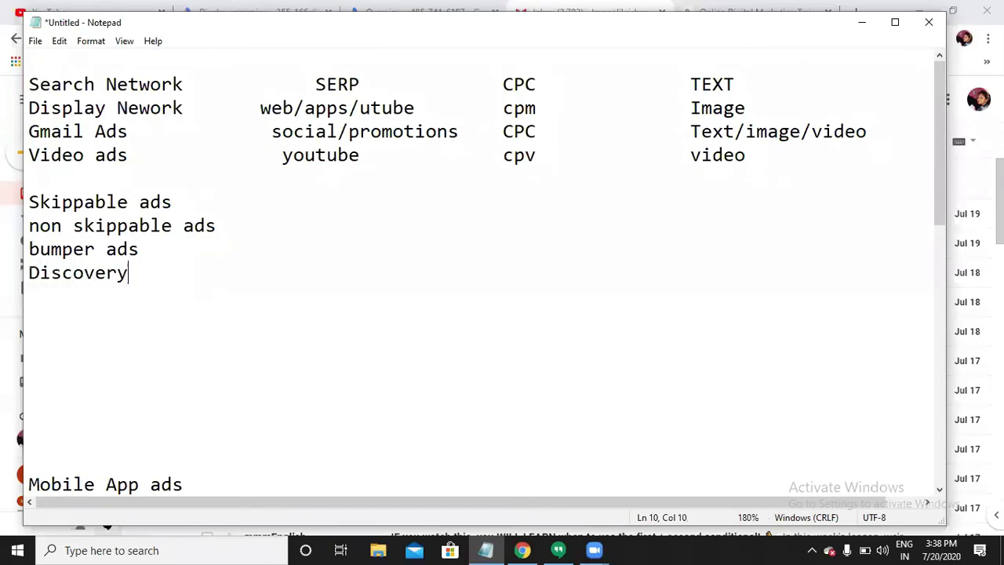
key("Return")
type("Ad sequr")
key("BackSpace")
type("ence")
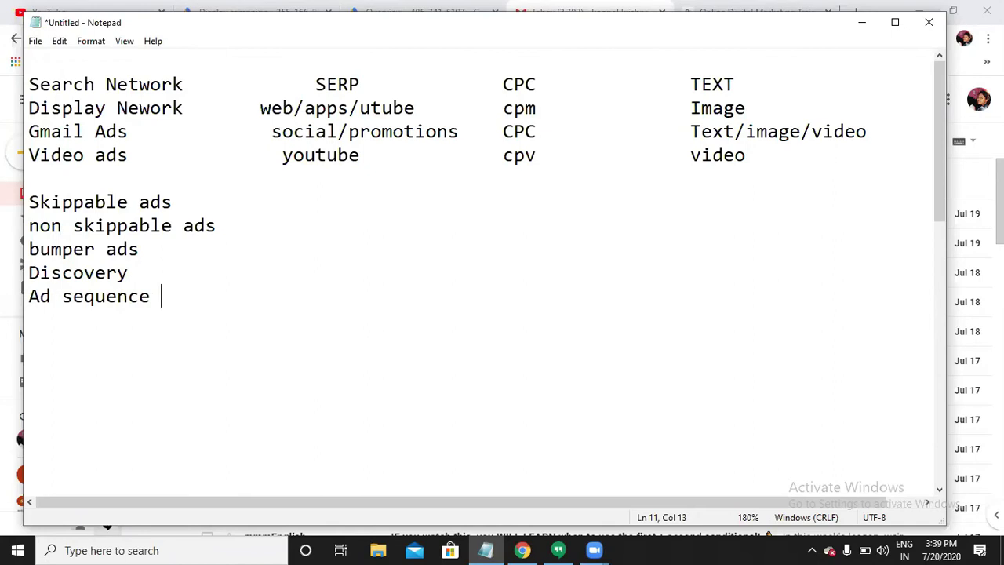
Append "...5 ...skip" to the Skippable ads line and "....10 sec" to the non skippable ads line
left_click(189, 206)
type("...5 ...skip")
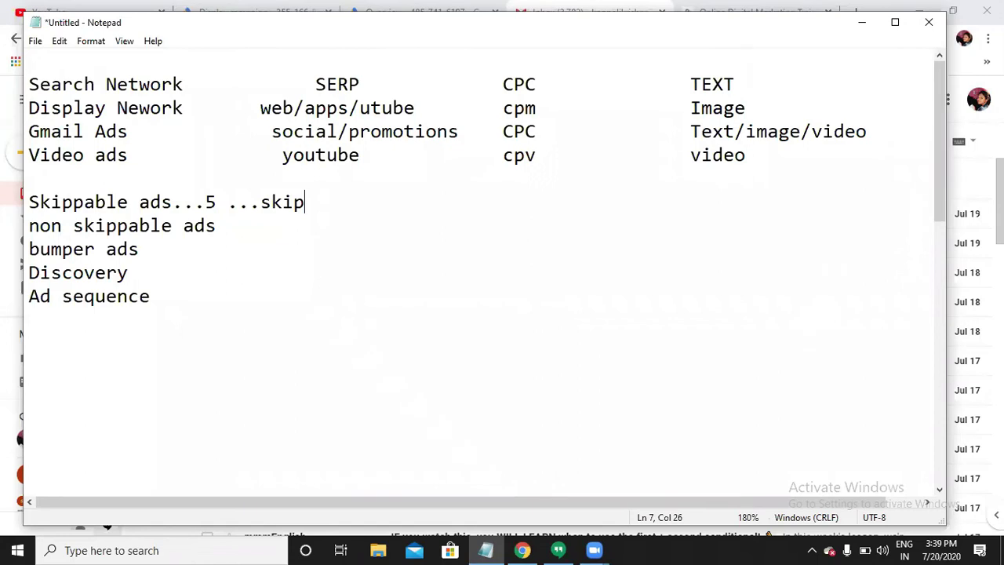
left_click(219, 230)
type("....10 sec")
Append "....6 sec" to the bumper ads line and "....." to the Discovery line
left_click(159, 249)
type("....")
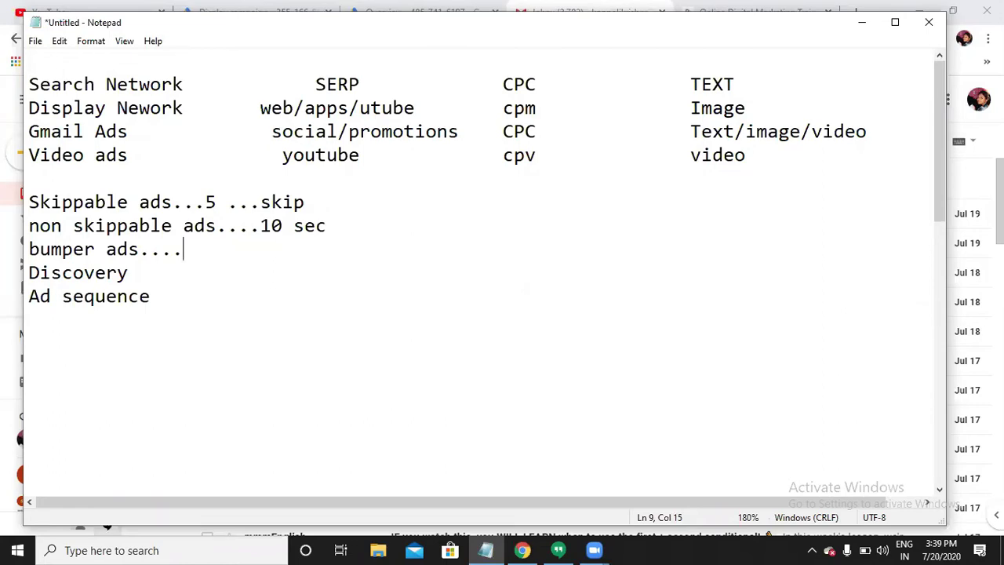
type("6 sec")
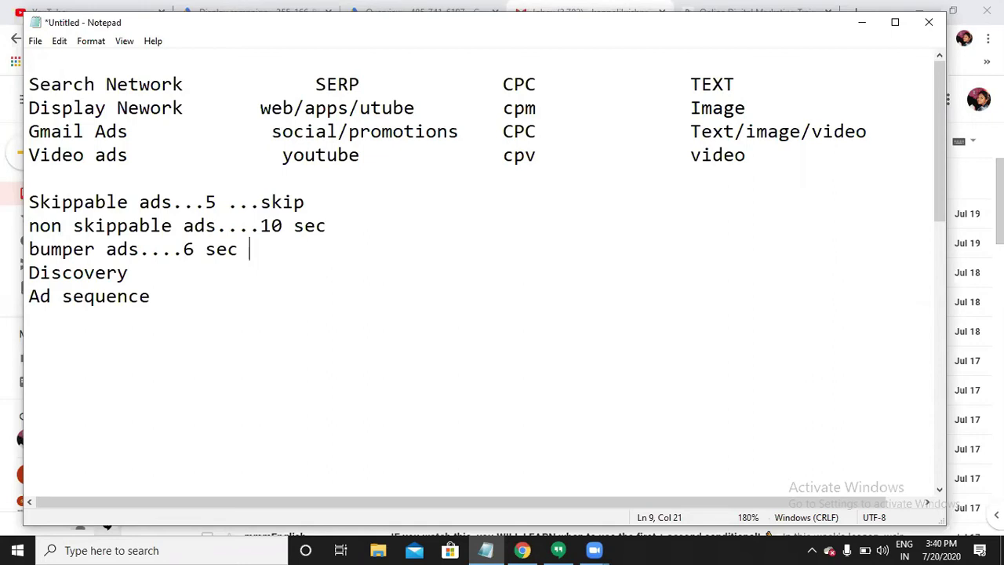
left_click(128, 272)
type(".....")
Switch to Google Ads, leave the finished display campaign's confirmation page and open the list of all campaigns
left_click(860, 23)
left_click(258, 13)
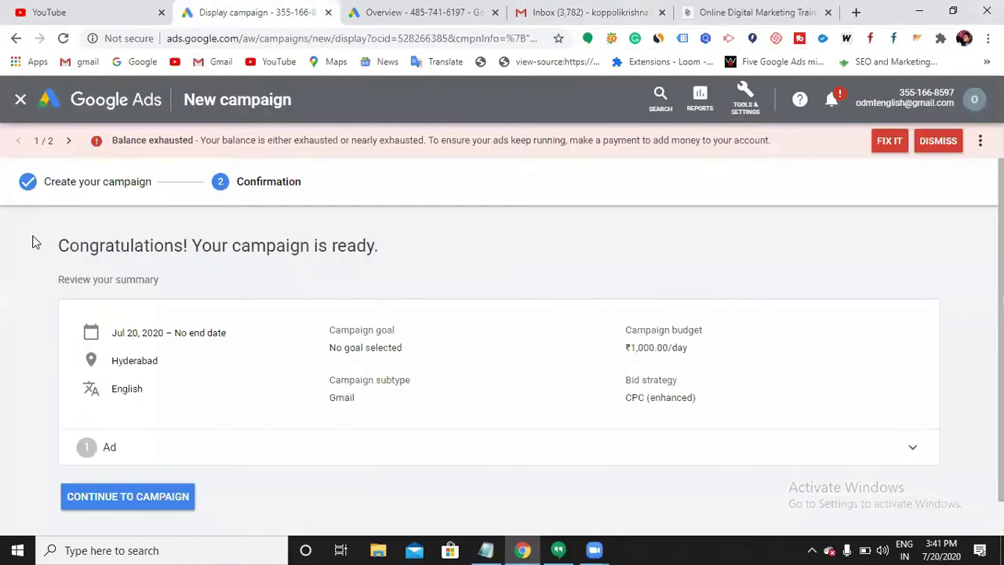
left_click(129, 107)
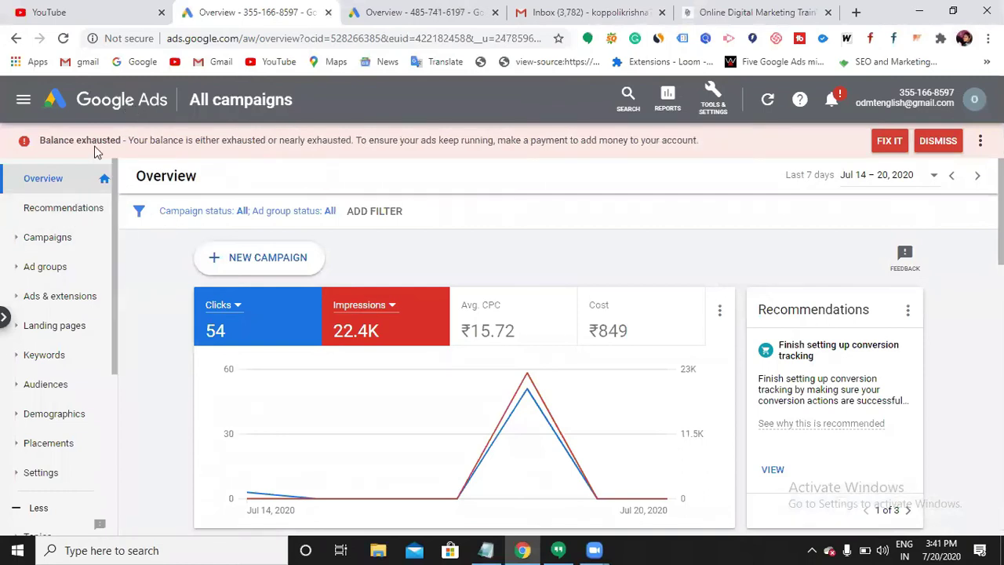
left_click(46, 245)
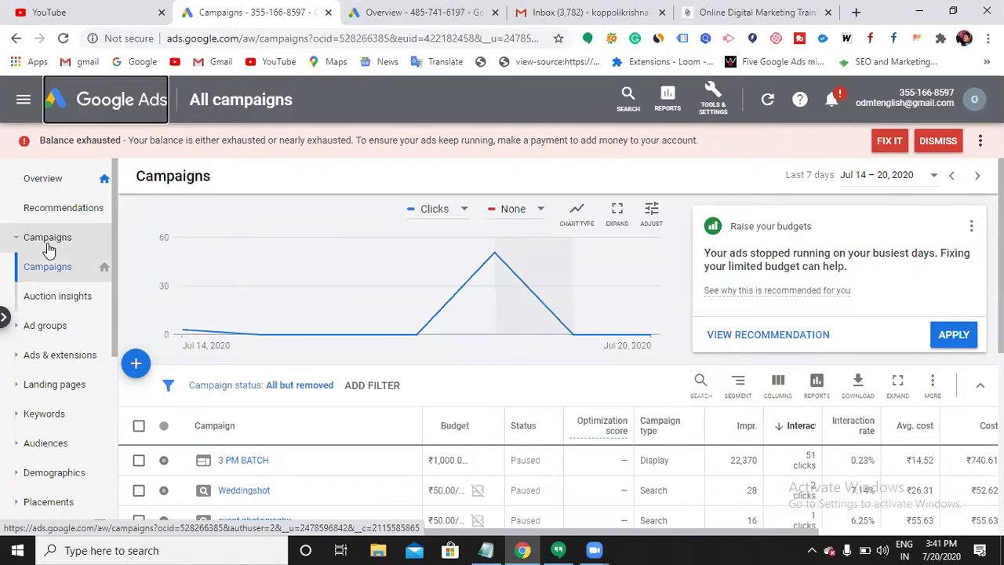
Start a new campaign without a goal's guidance and choose Video as the campaign type
left_click(135, 366)
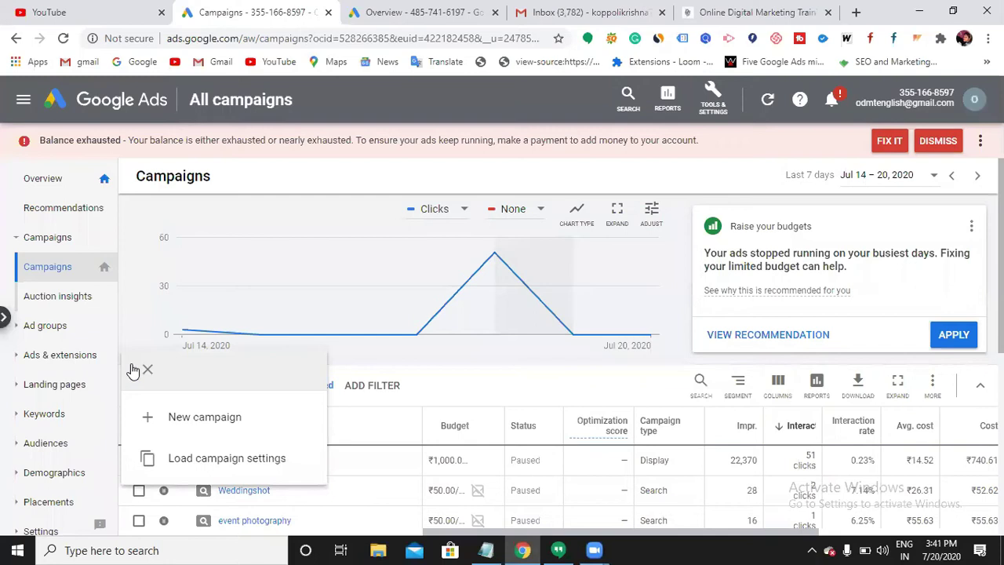
left_click(188, 420)
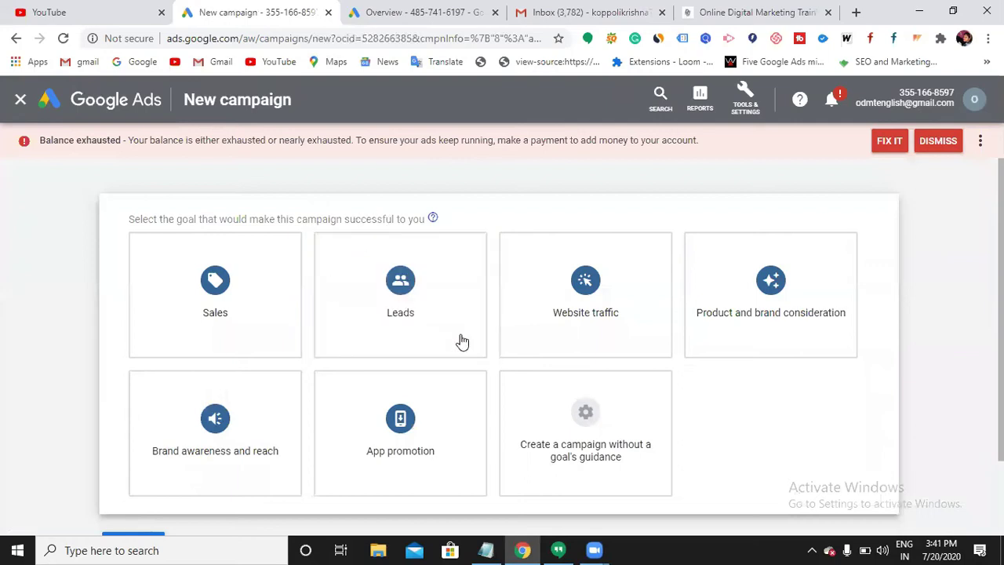
left_click(576, 430)
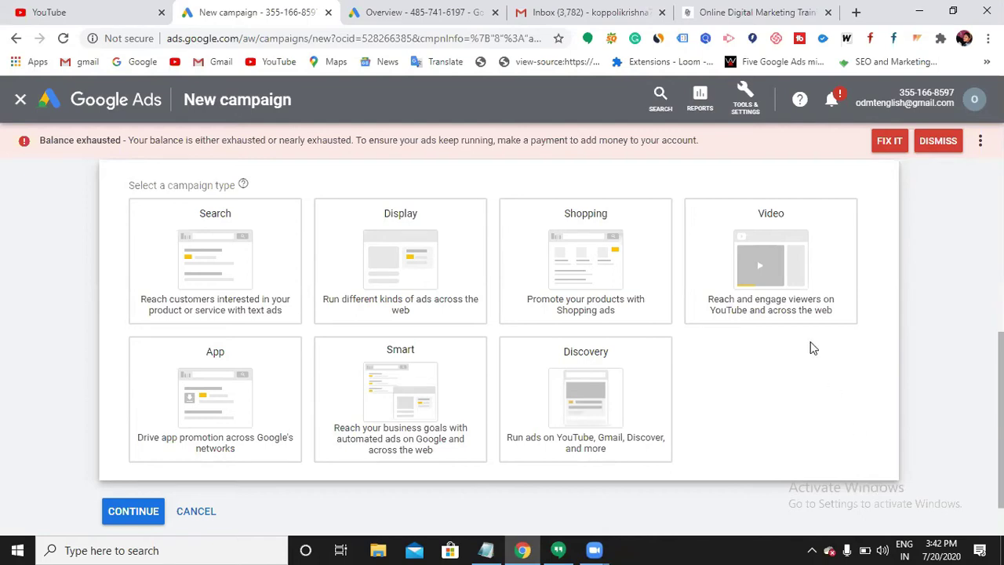
left_click(794, 308)
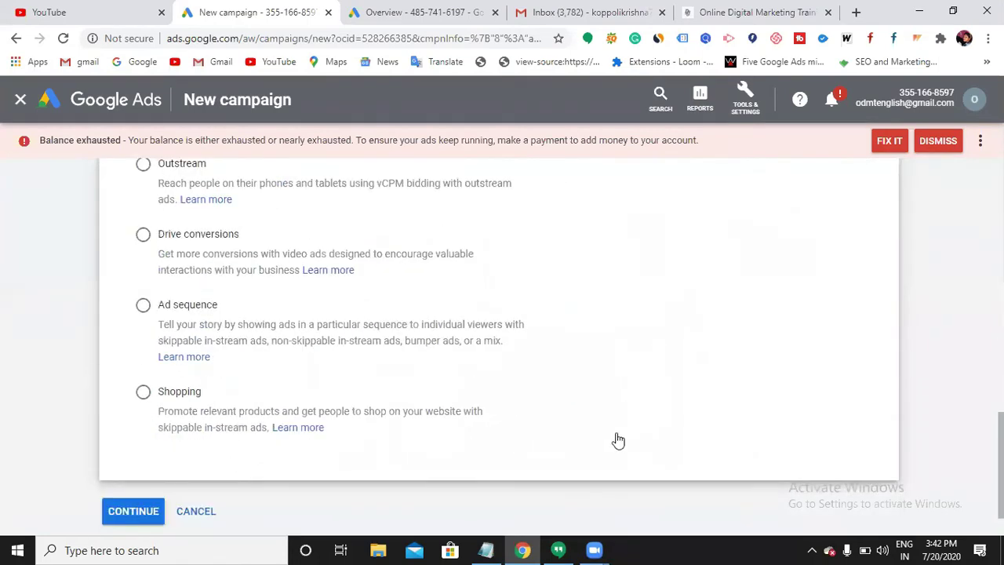
Try the Non-skippable in-stream, Outstream and Drive conversions subtypes, then return the selection to Custom video campaign
scroll(618, 444, "up", 3)
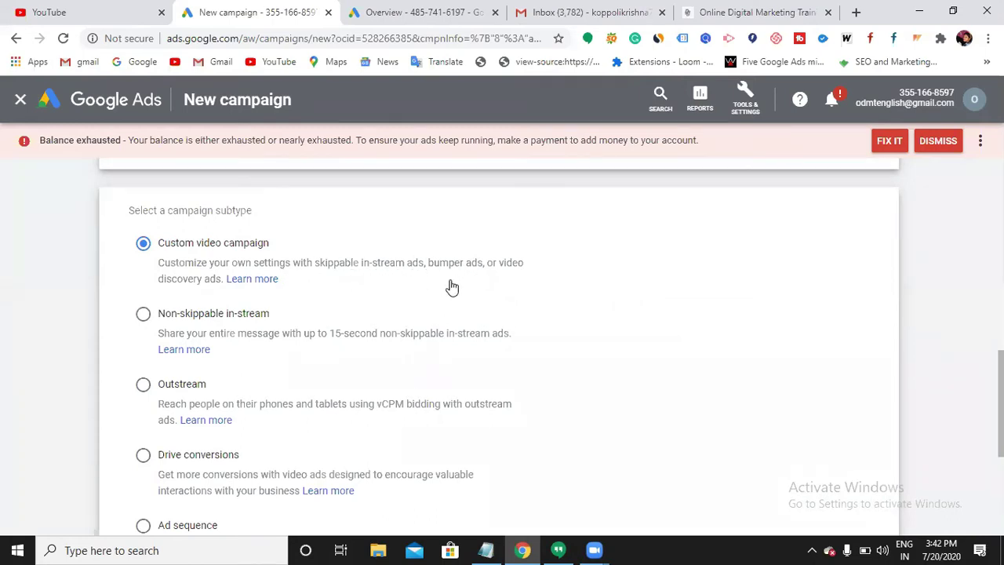
left_click(142, 317)
left_click(143, 384)
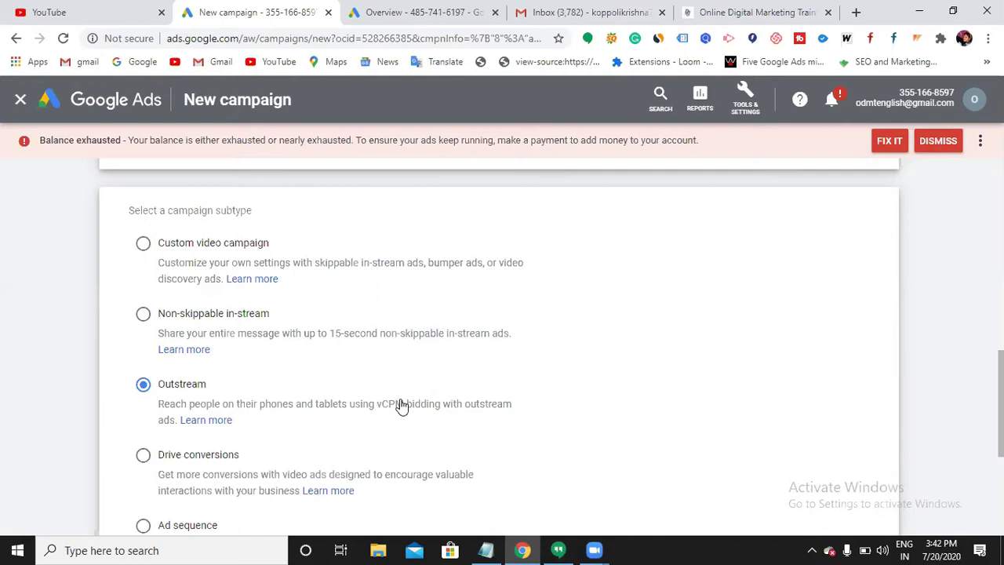
left_click(139, 458)
scroll(298, 473, "down", 1)
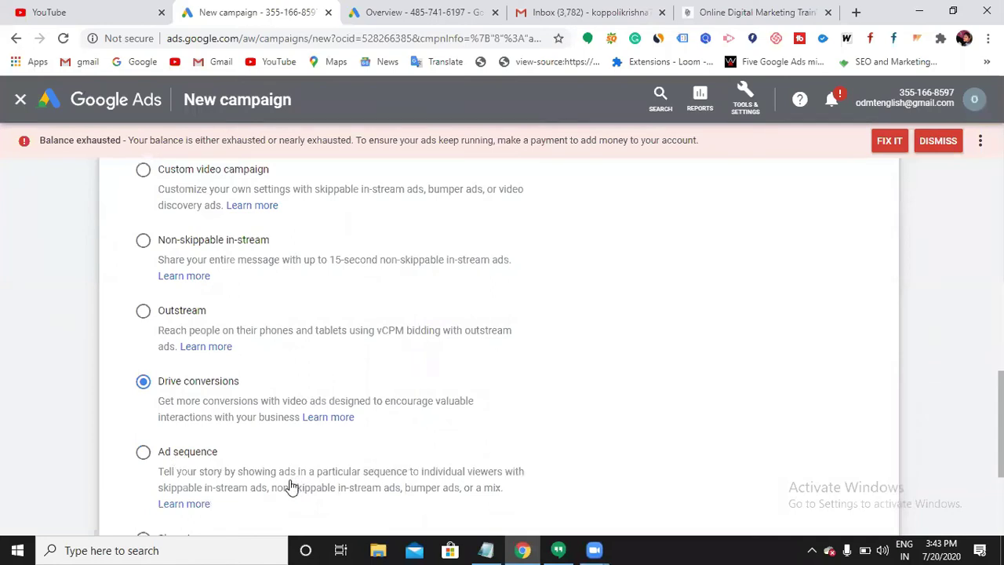
scroll(258, 460, "down", 1)
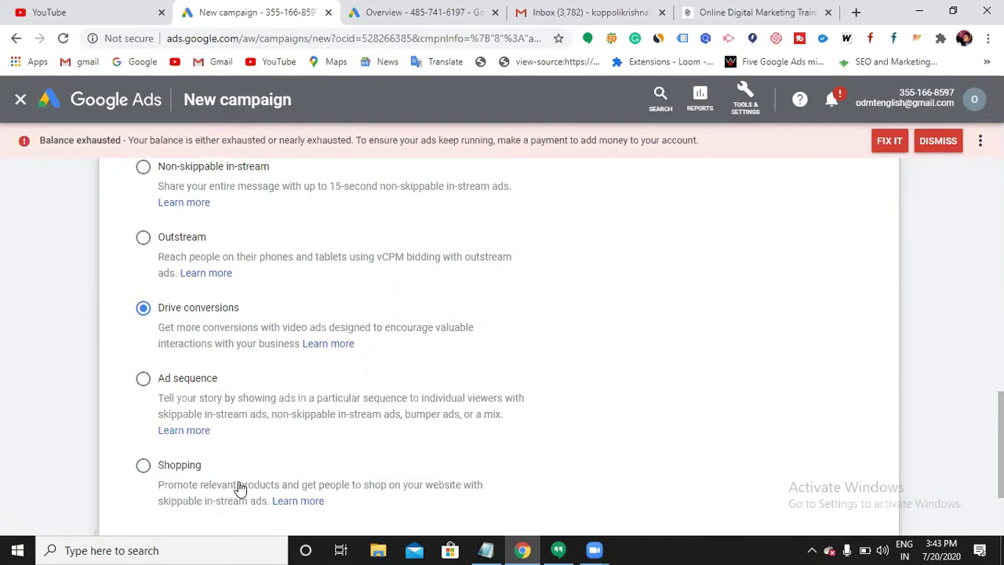
scroll(242, 482, "up", 1)
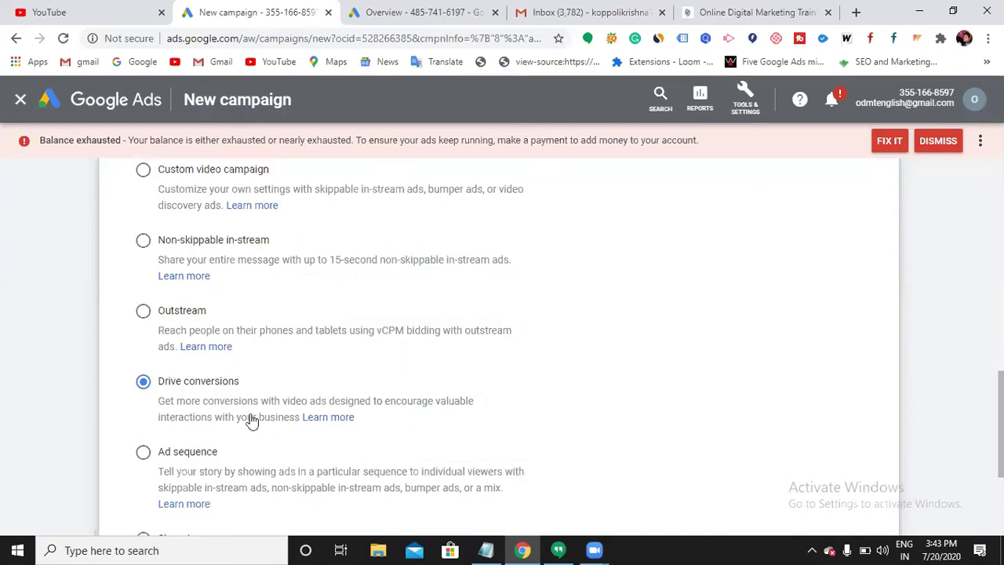
left_click(143, 173)
In Notepad, change the duration on the non skippable ads line to 15 sec and return to Google Ads
left_click(488, 550)
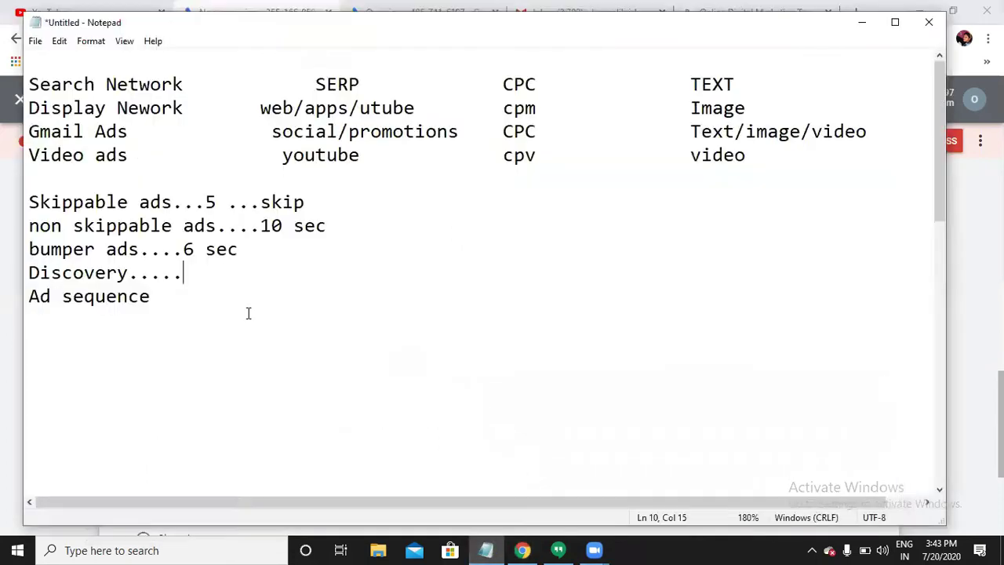
left_click(333, 227)
left_click(301, 253)
left_click(290, 226)
left_click(281, 225)
key("BackSpace")
type("5")
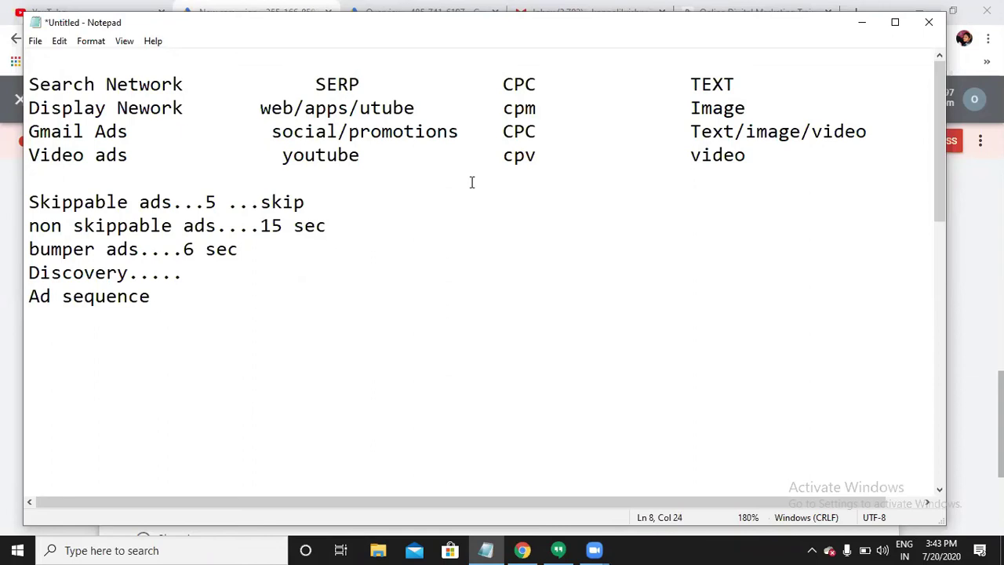
left_click(862, 25)
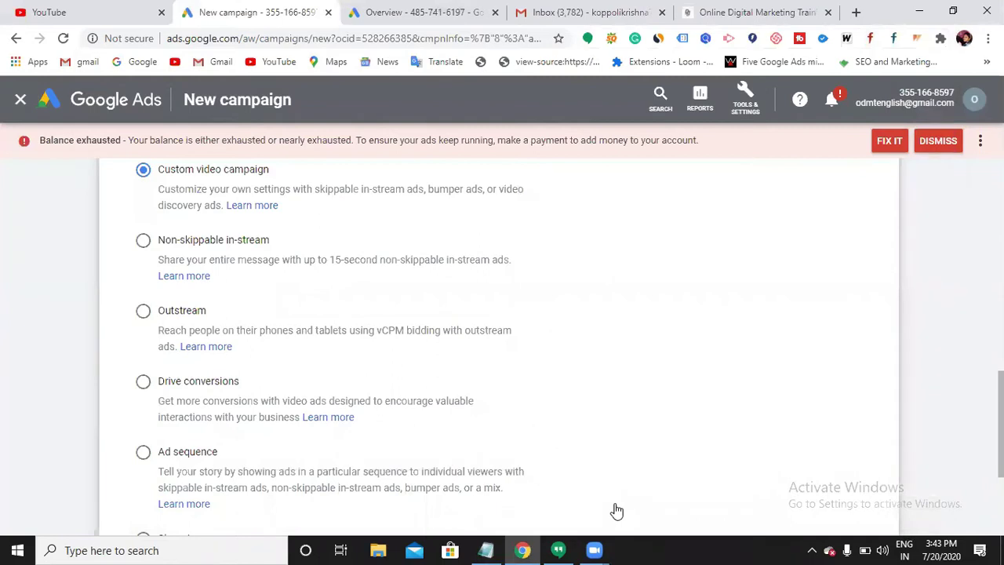
left_click(486, 550)
left_click(344, 203)
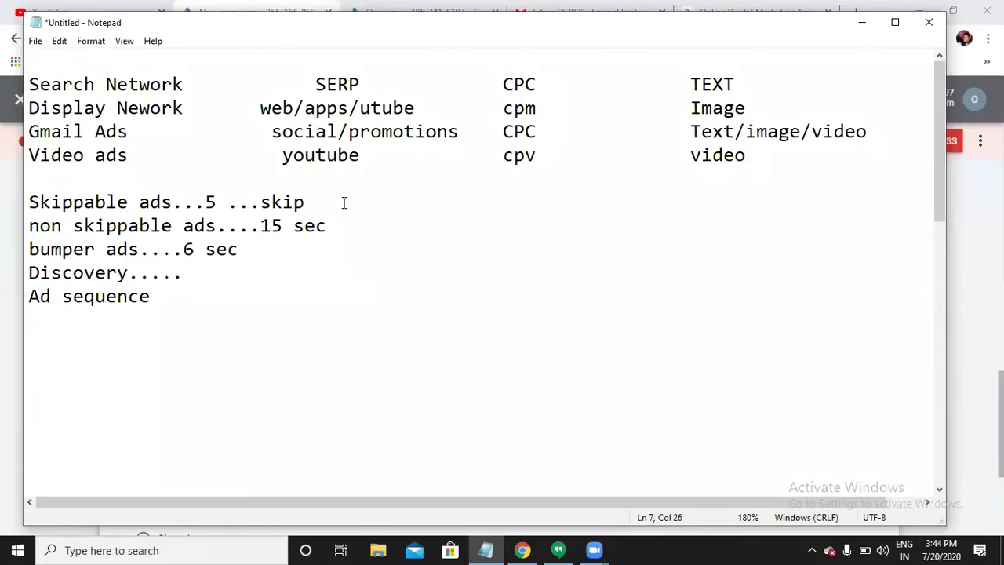
left_click(863, 35)
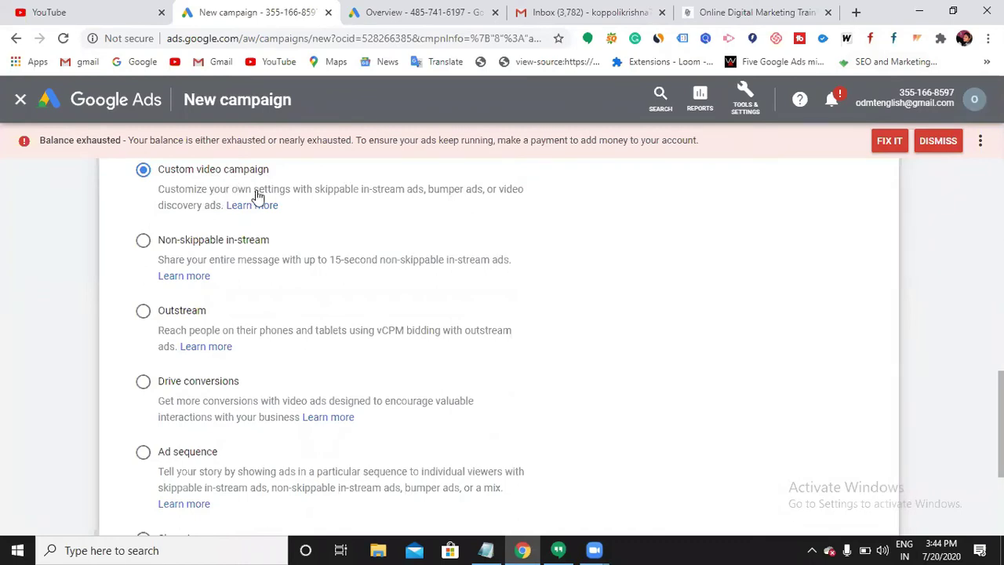
Continue with the custom video campaign subtype and name the campaign "Video"
scroll(302, 290, "down", 3)
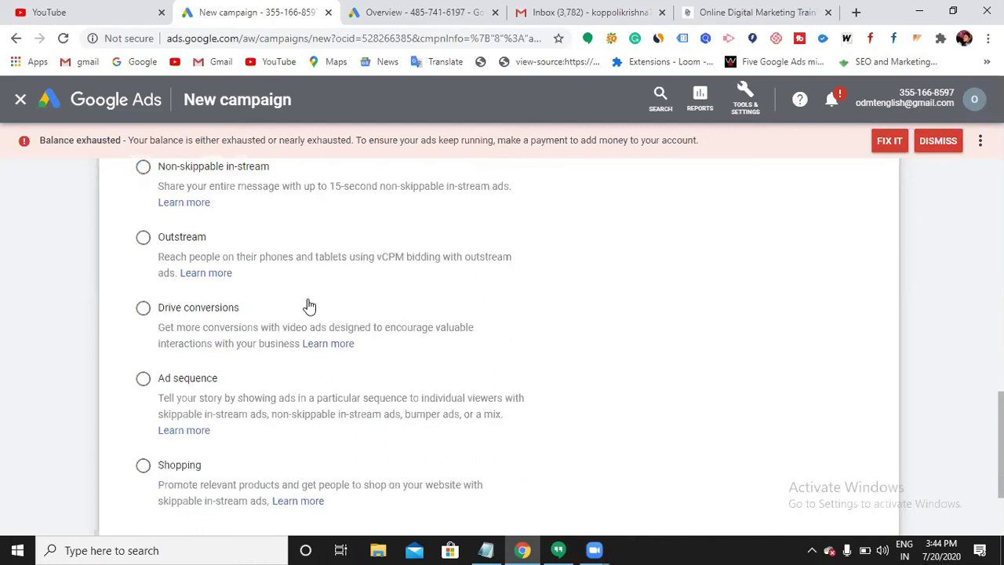
left_click(135, 455)
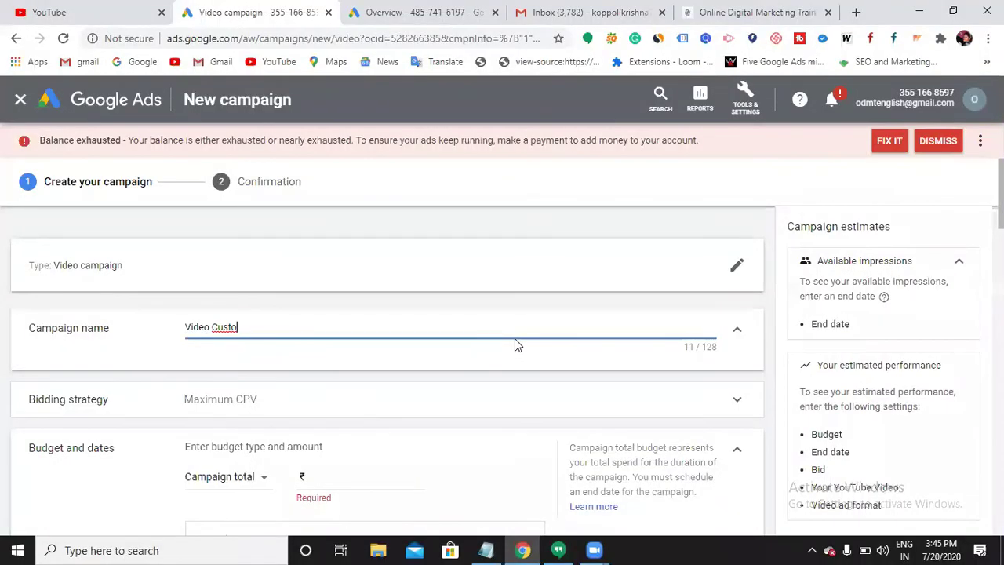
key("BackSpace")
key("BackSpace")
key("BackSpace")
key("BackSpace")
key("BackSpace")
key("BackSpace")
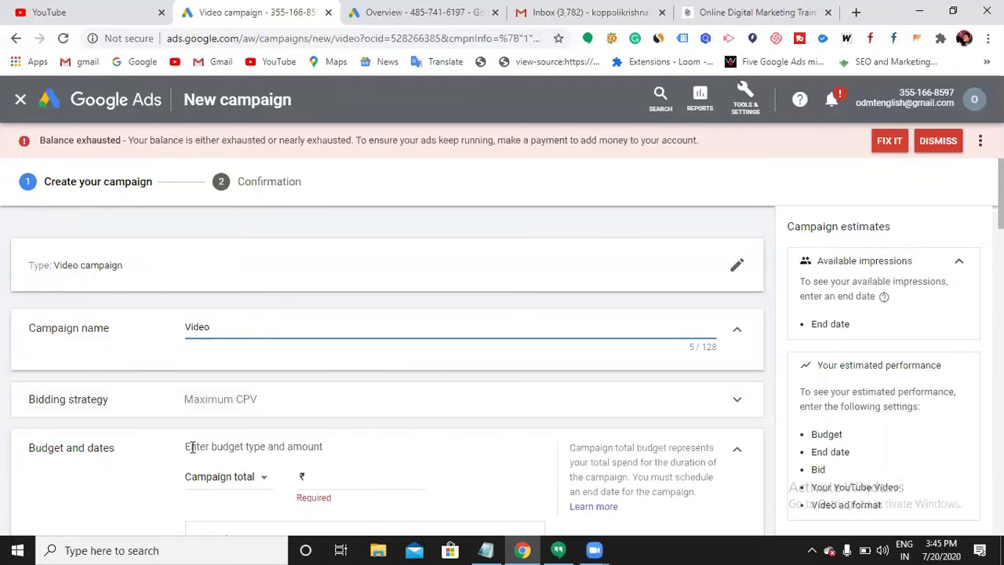
Set the campaign total budget to ₹1,000.00 and the end date to Jul 23, 2020
scroll(329, 406, "down", 1)
left_click(332, 404)
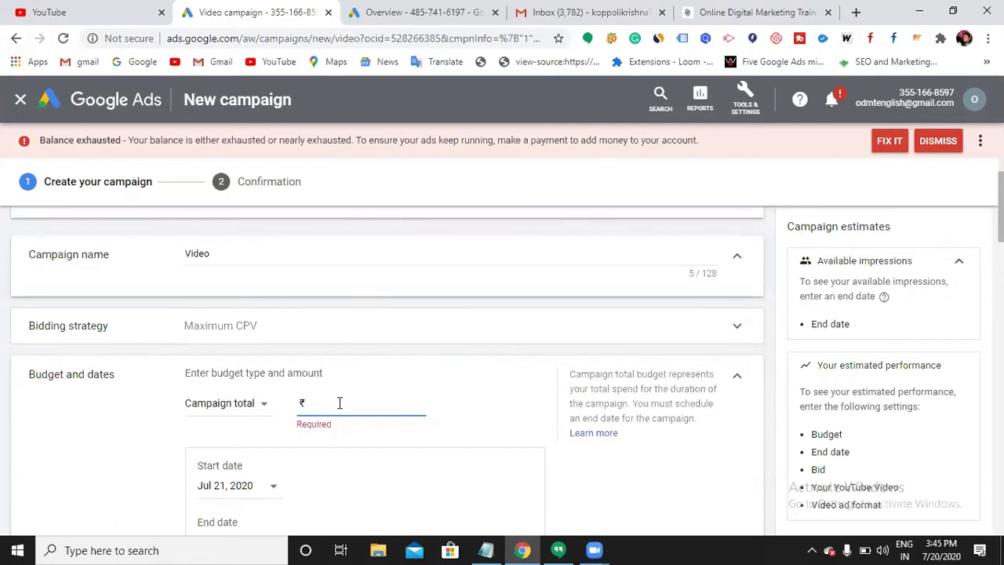
type("1,00")
type("0.00")
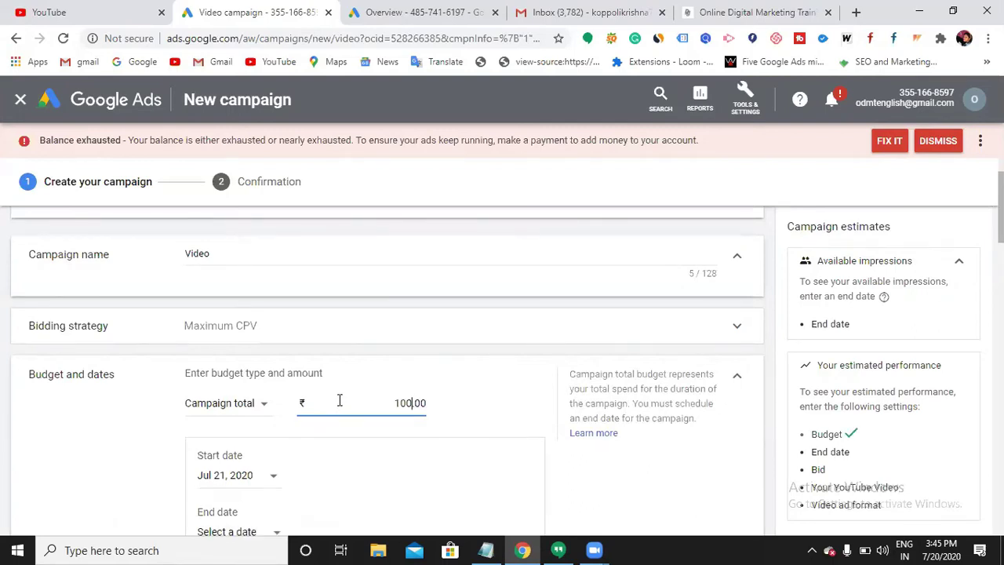
scroll(378, 463, "down", 1)
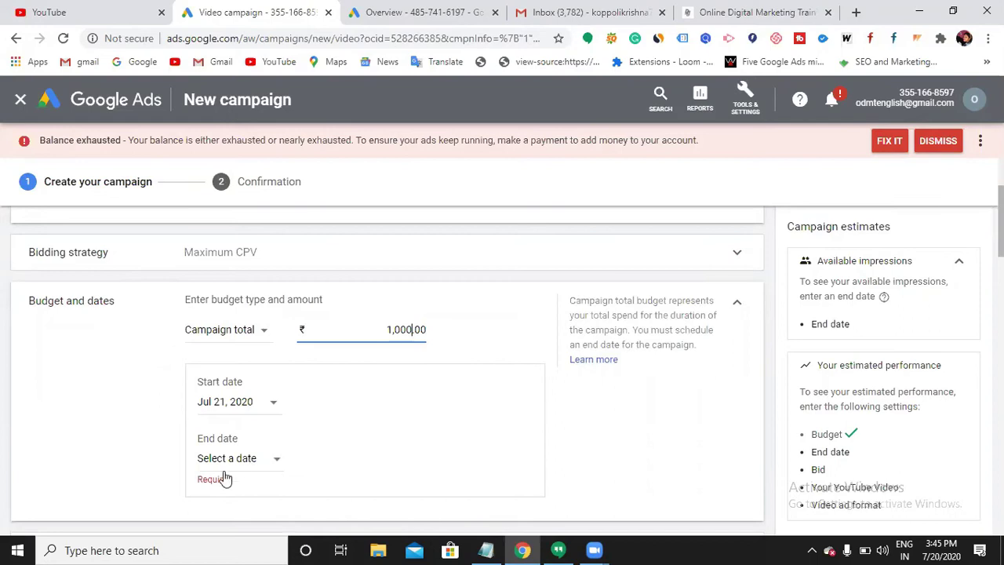
left_click(274, 462)
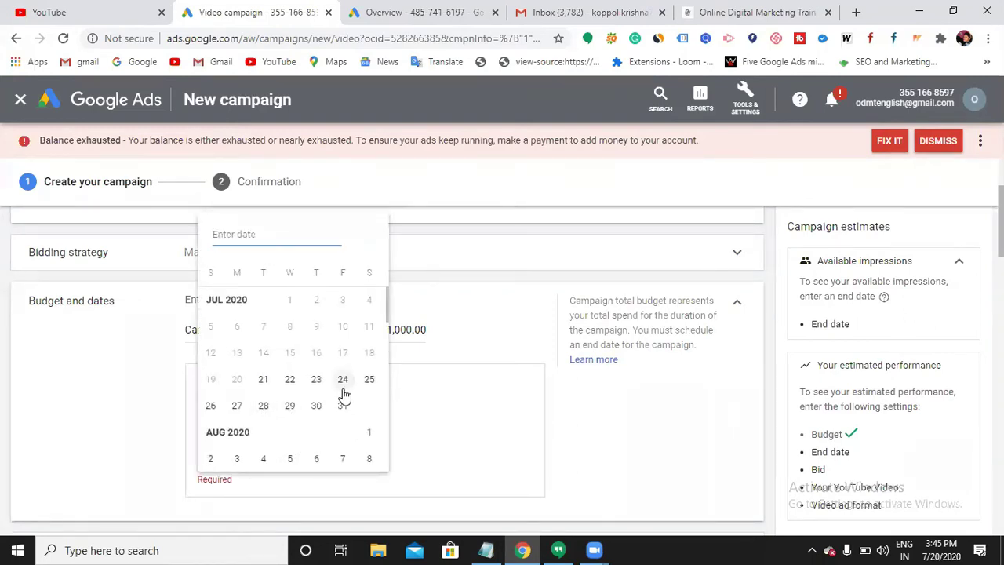
left_click(316, 380)
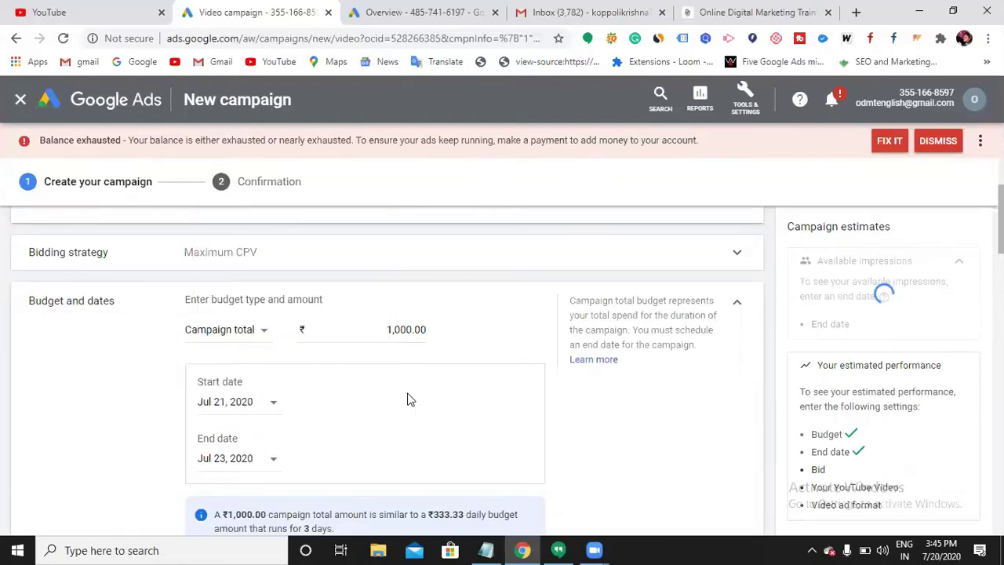
Review the budget summary and the Networks settings of the video campaign
scroll(503, 459, "down", 1)
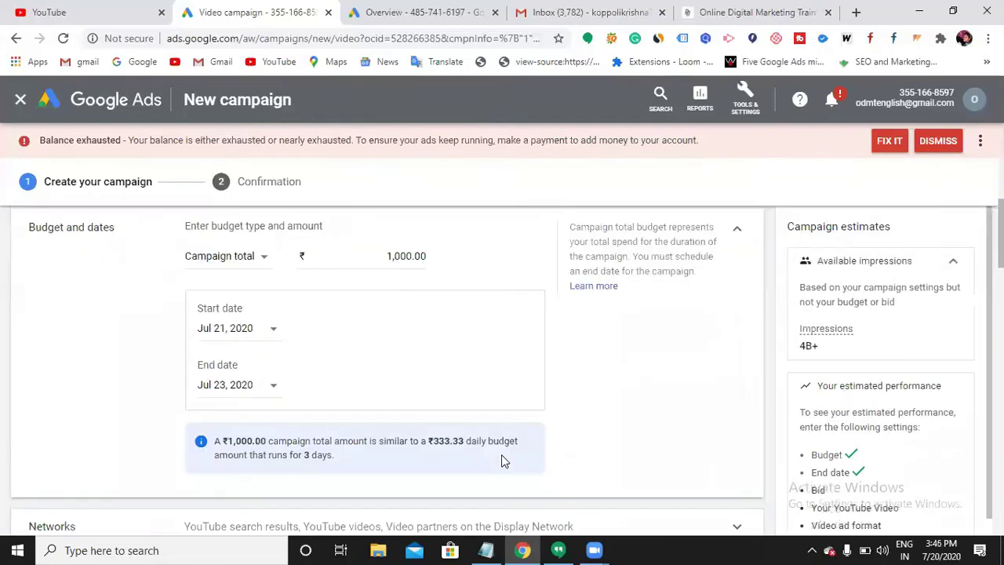
scroll(502, 457, "down", 1)
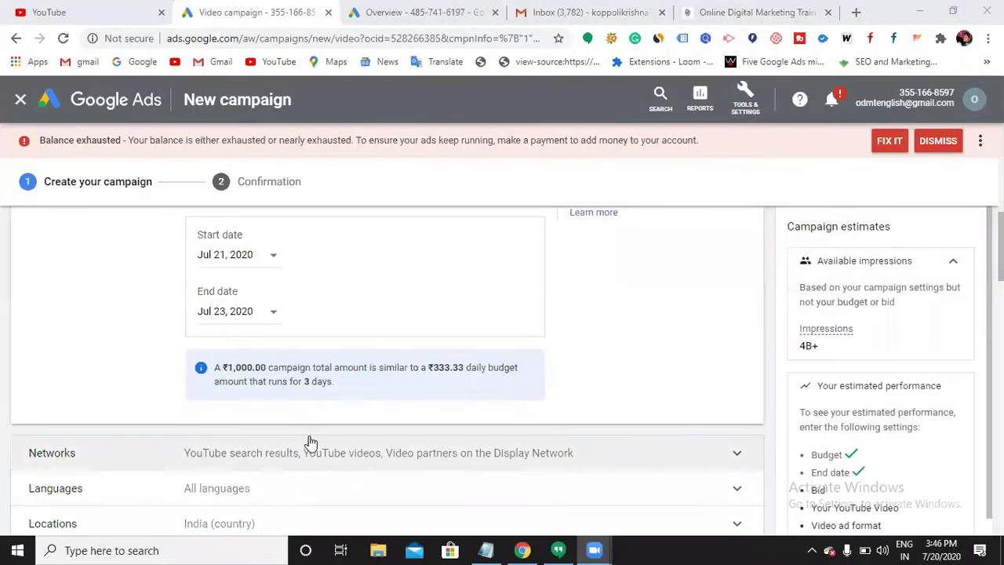
left_click(310, 455)
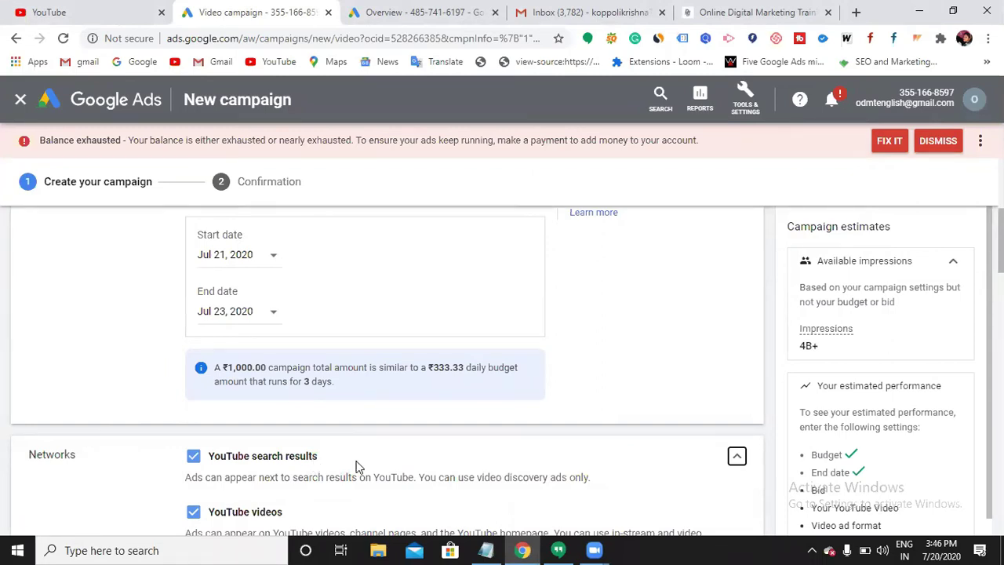
left_click(737, 456)
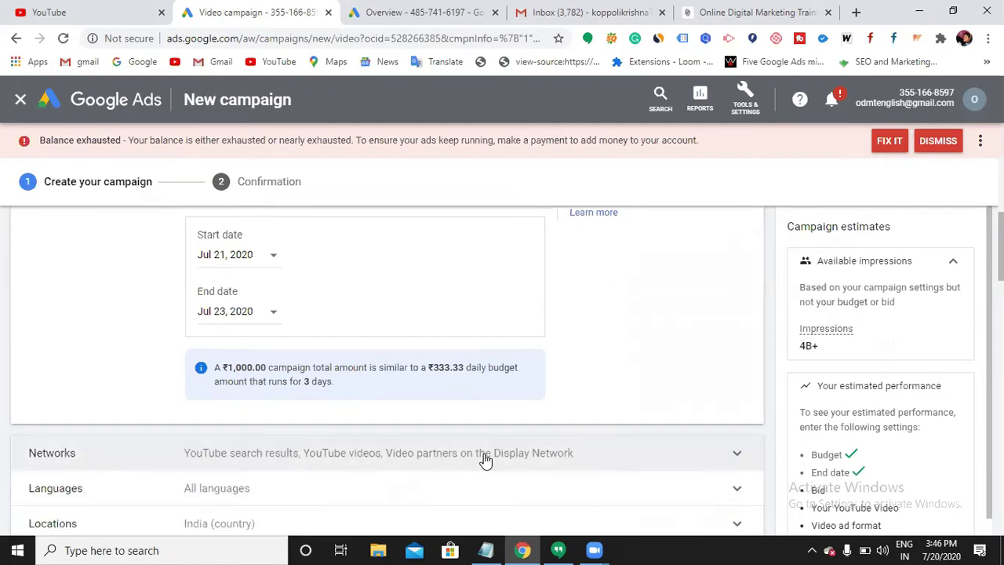
Review the Languages and Locations settings of the video campaign
scroll(486, 461, "down", 1)
left_click(484, 426)
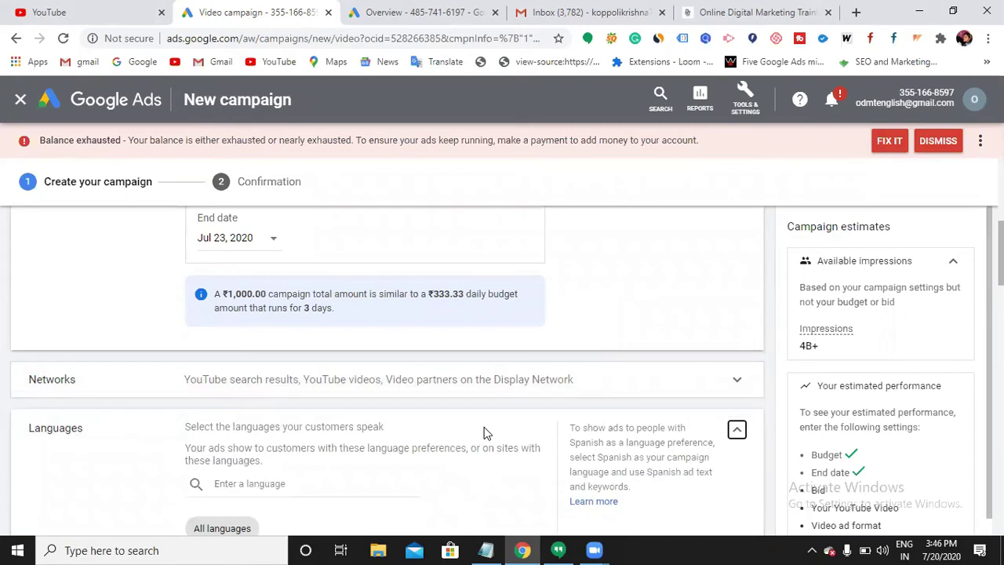
scroll(484, 432, "down", 2)
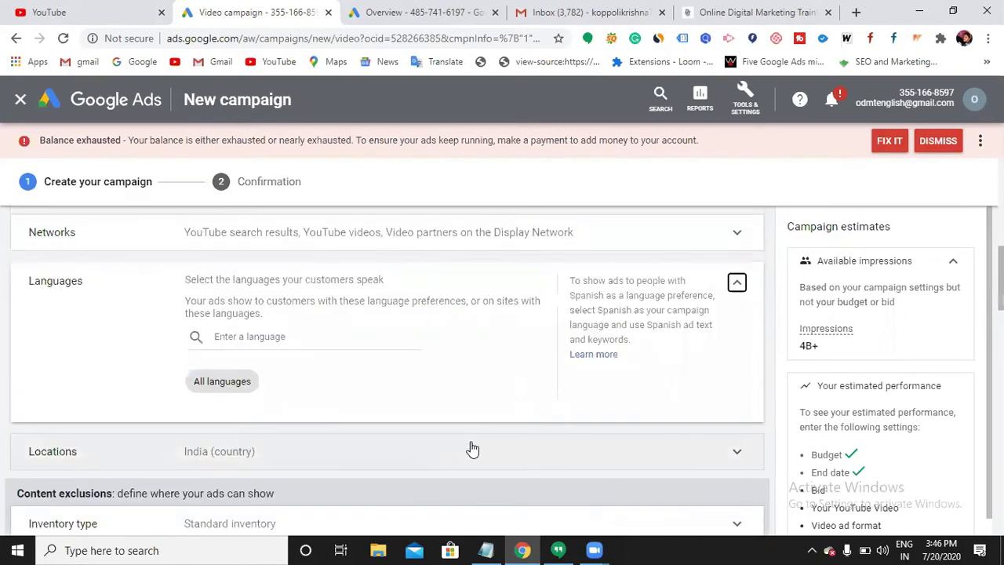
left_click(475, 451)
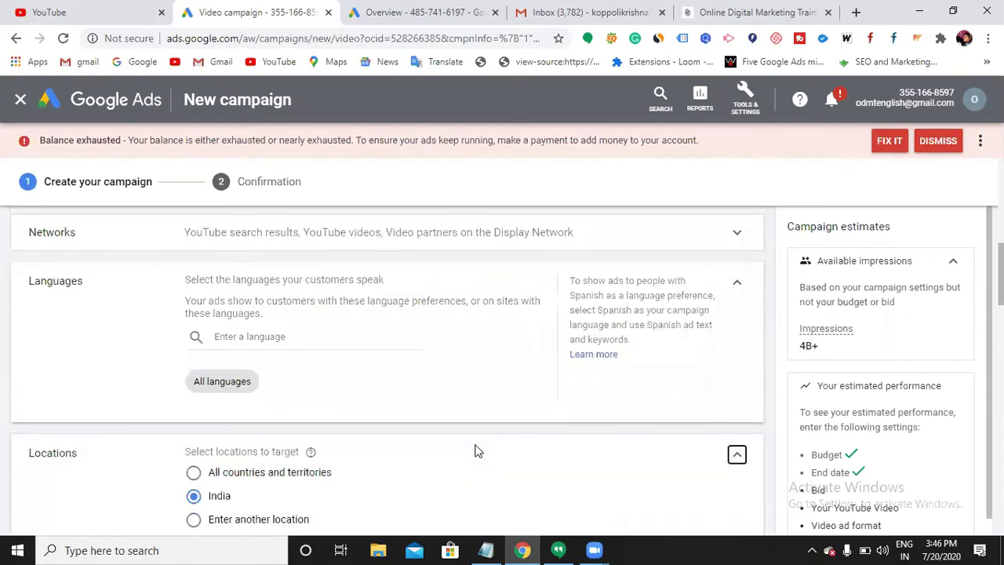
scroll(477, 451, "down", 1)
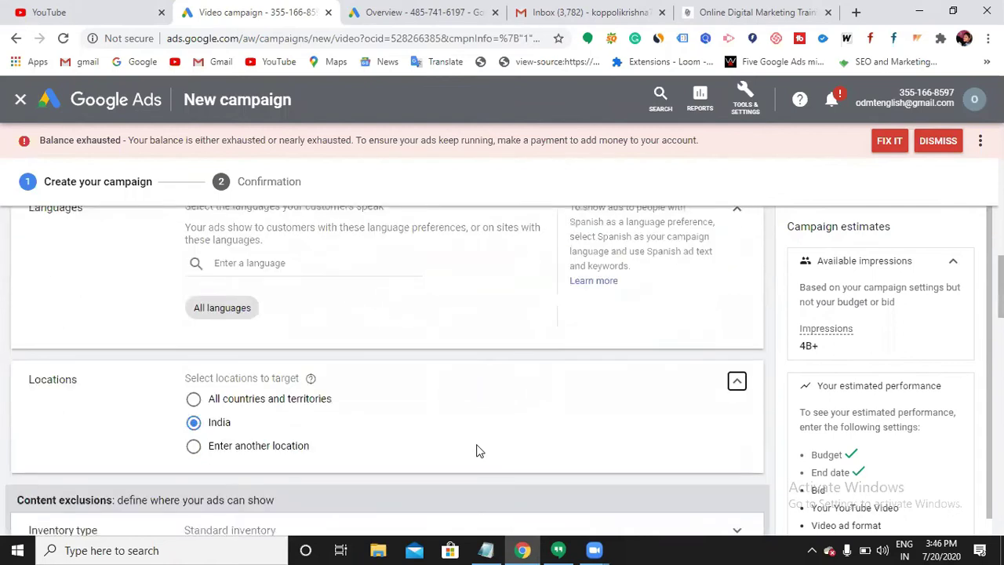
scroll(477, 452, "down", 1)
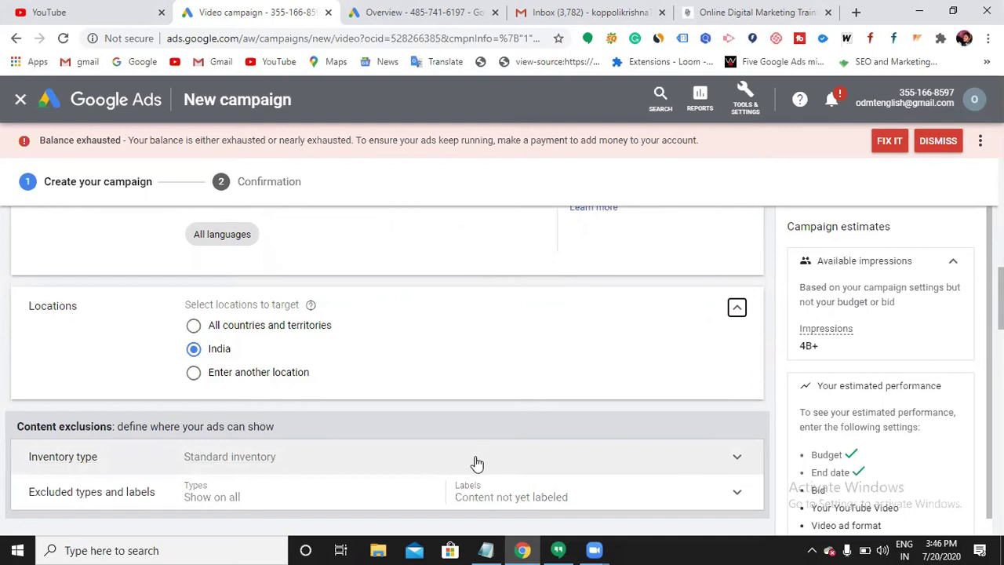
Try the Expanded and Limited inventory types under content exclusions and reselect Standard inventory
left_click(476, 460)
scroll(476, 461, "down", 1)
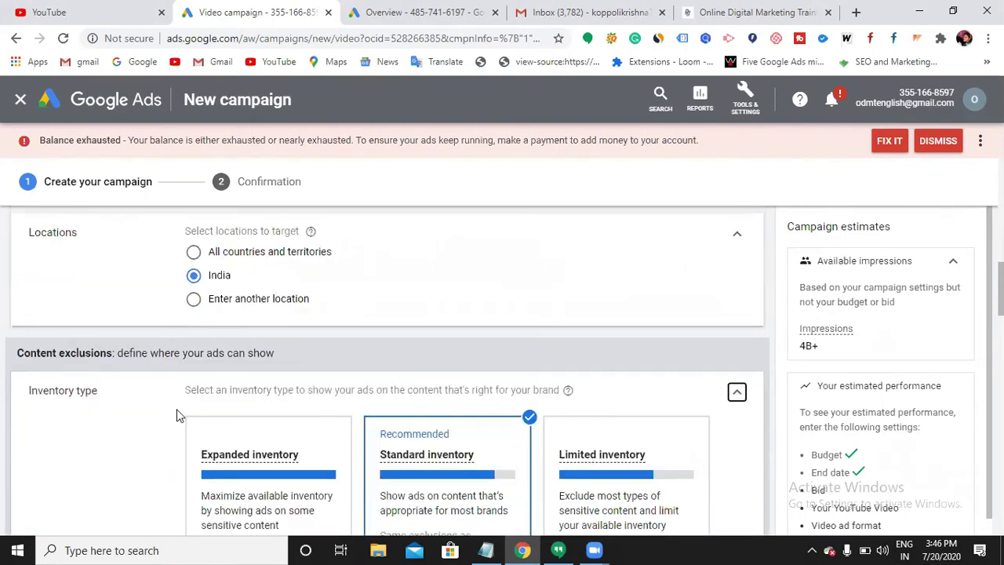
scroll(304, 446, "down", 1)
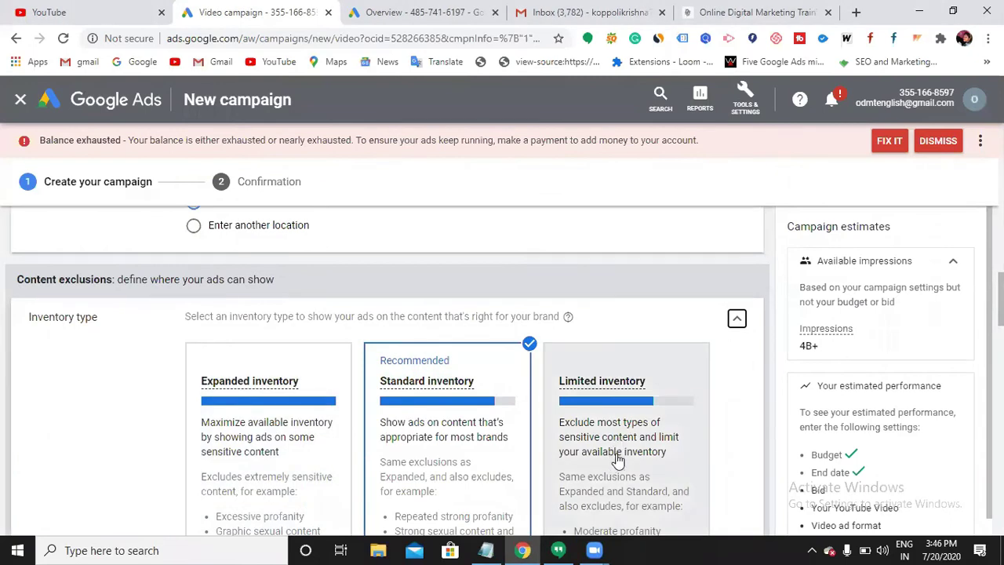
scroll(421, 438, "down", 1)
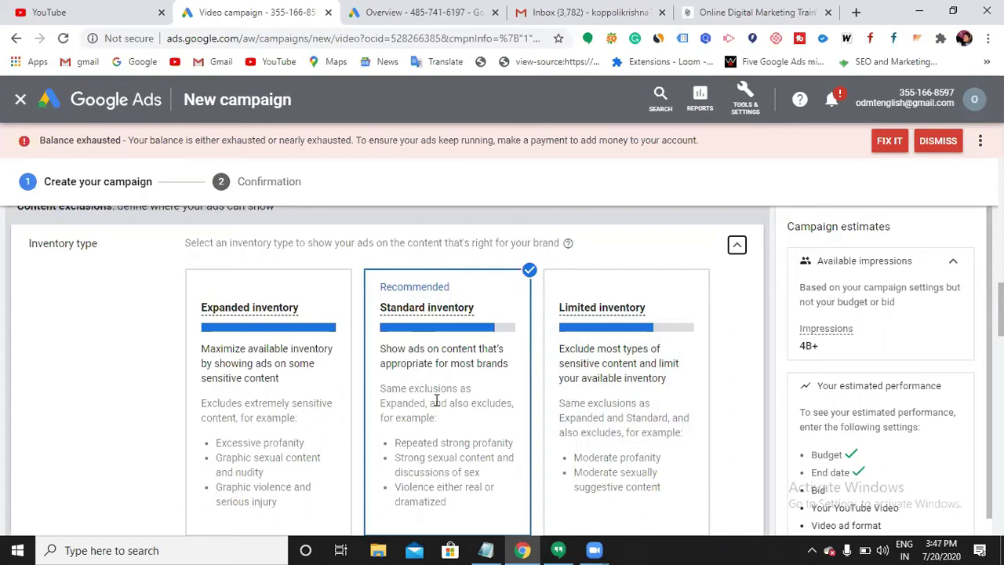
left_click(310, 417)
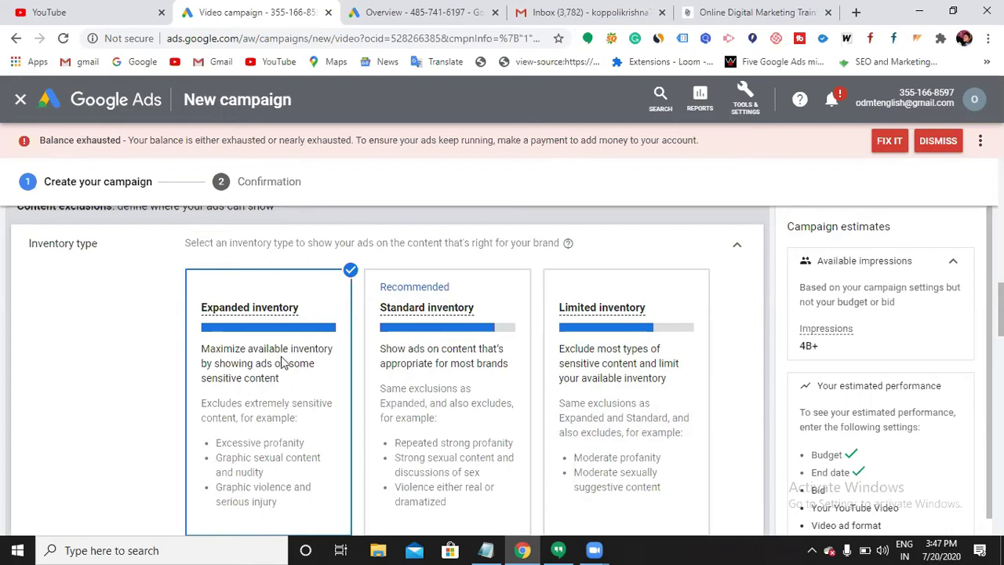
left_click(430, 408)
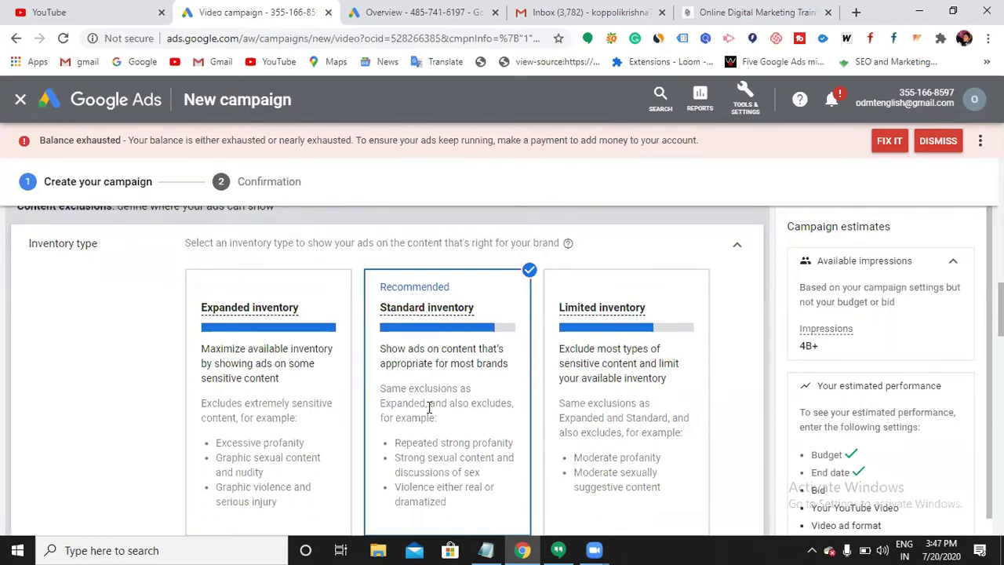
left_click(657, 450)
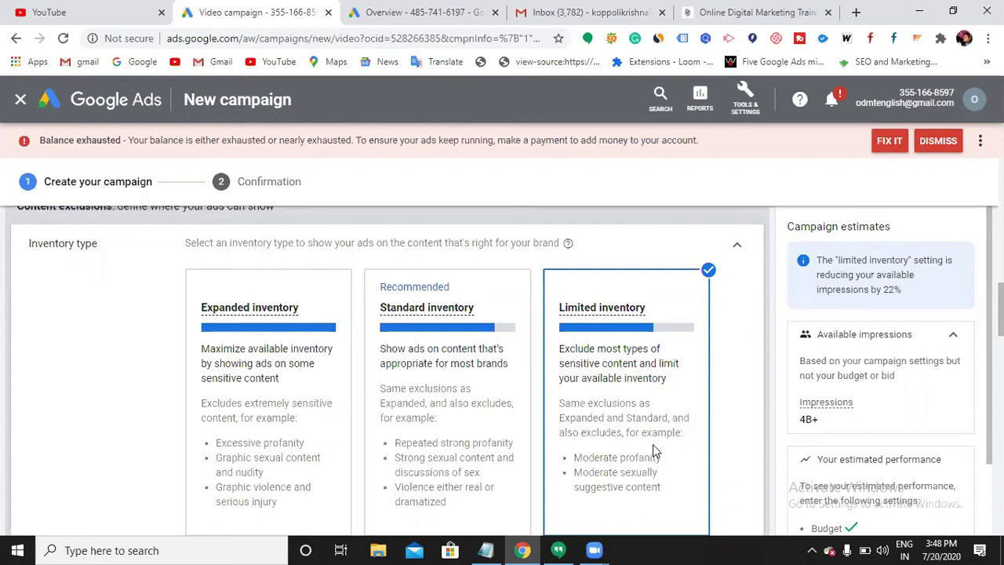
left_click(488, 436)
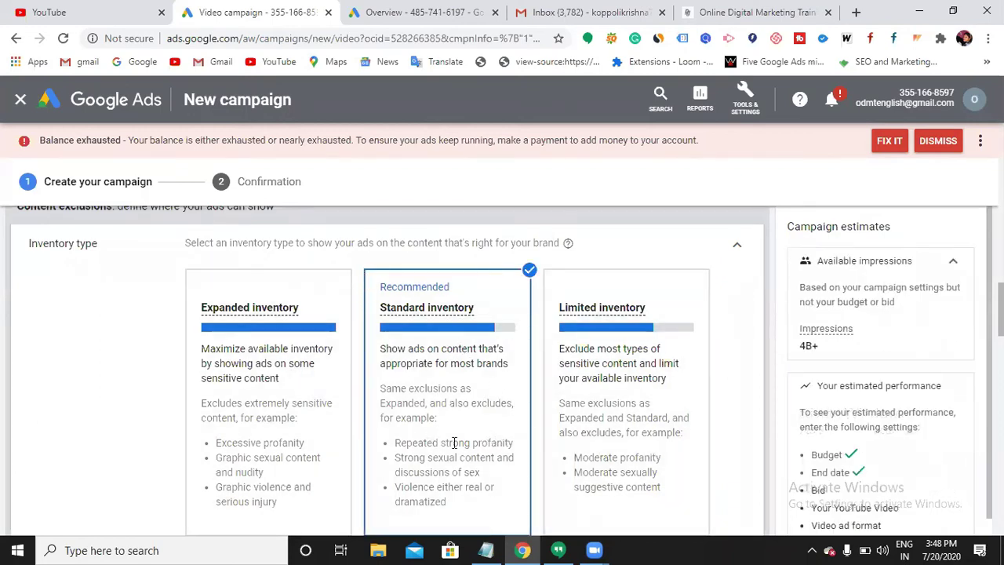
Examine the inventory type comparison to see which video content Expanded, Standard and Limited inventory include, and close it
scroll(454, 441, "down", 1)
scroll(428, 398, "down", 1)
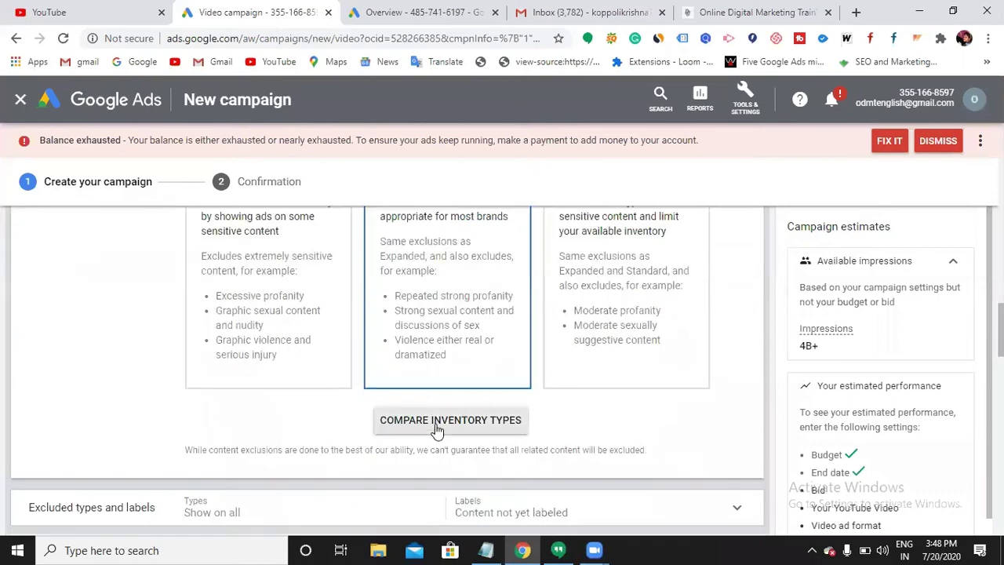
left_click(437, 427)
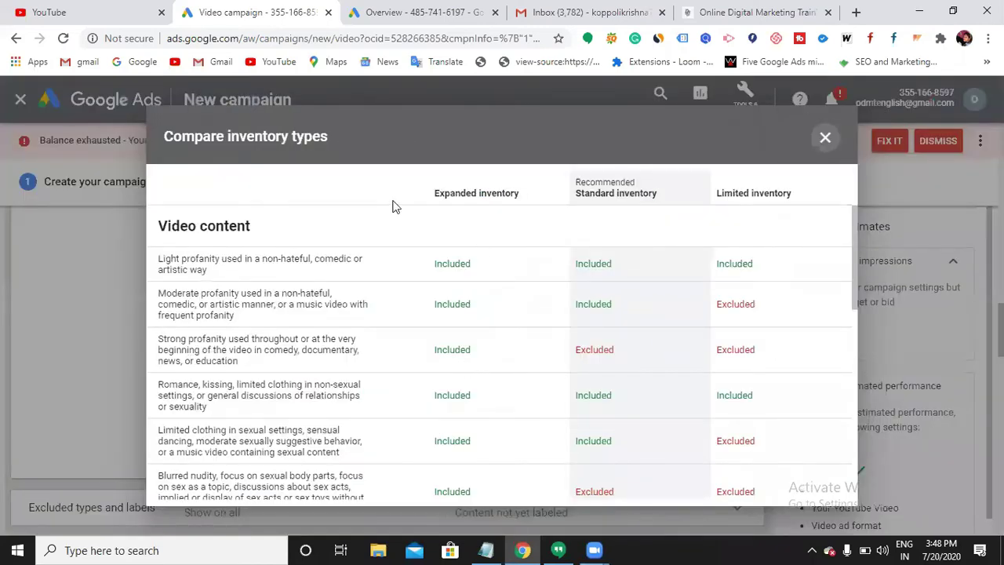
left_click_drag(187, 227, 251, 222)
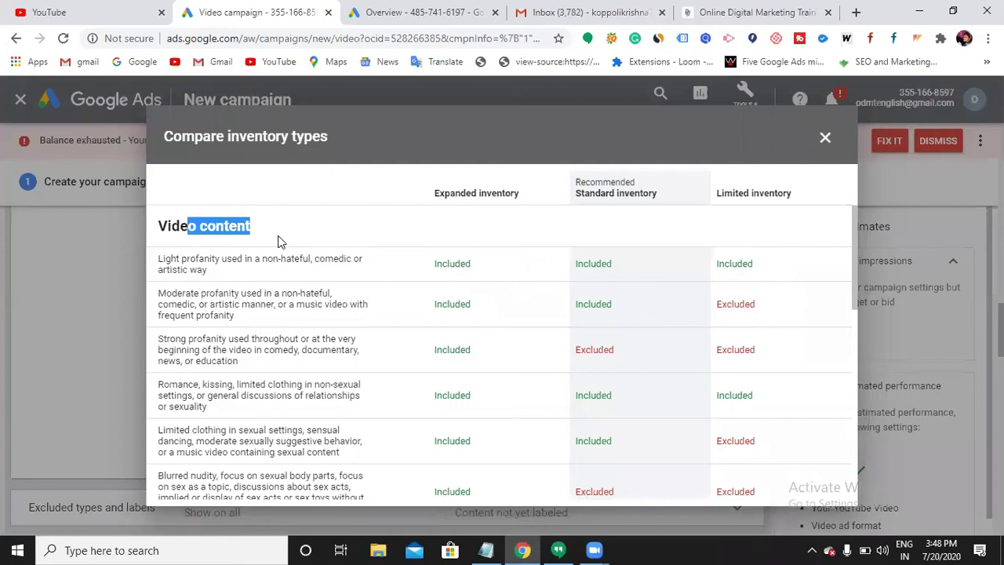
left_click(251, 229)
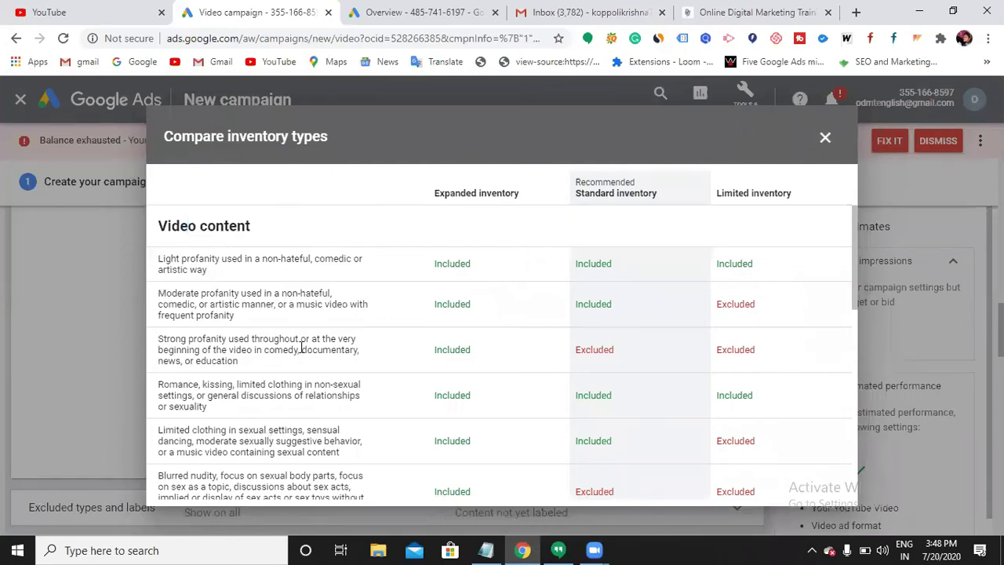
left_click_drag(455, 192, 514, 198)
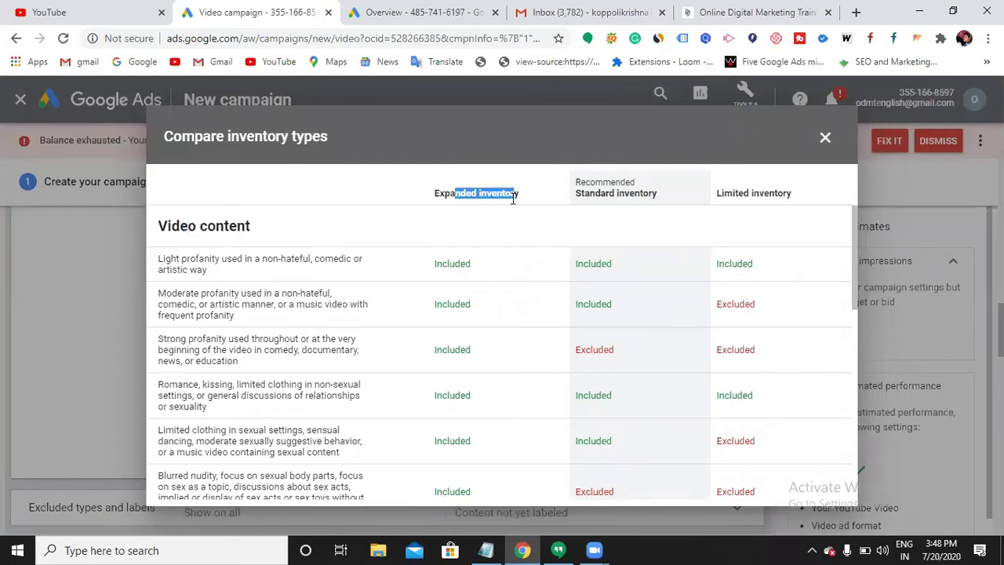
left_click(513, 199)
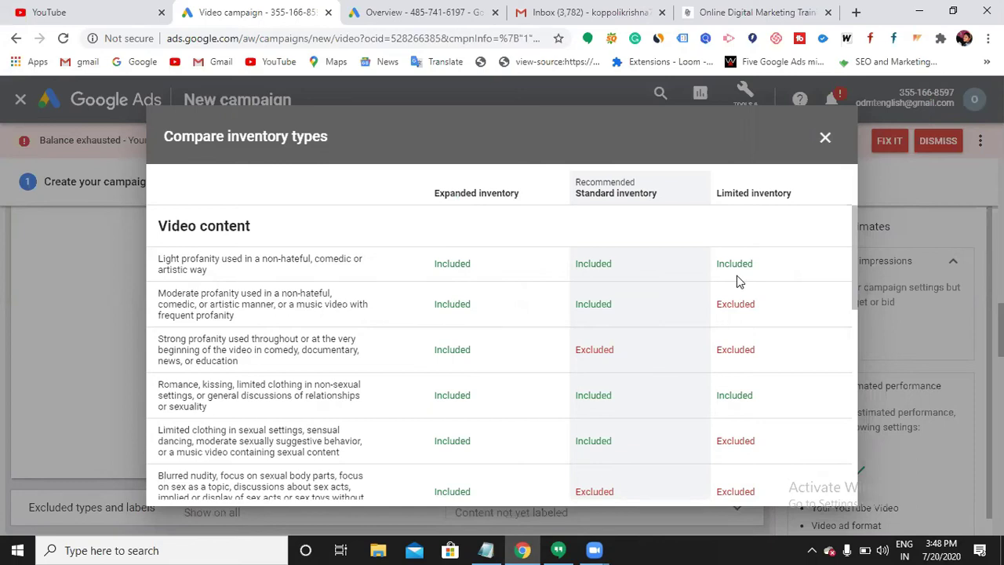
left_click(826, 139)
Review the content types and digital content labels that can be excluded, and collapse that section
scroll(506, 335, "down", 1)
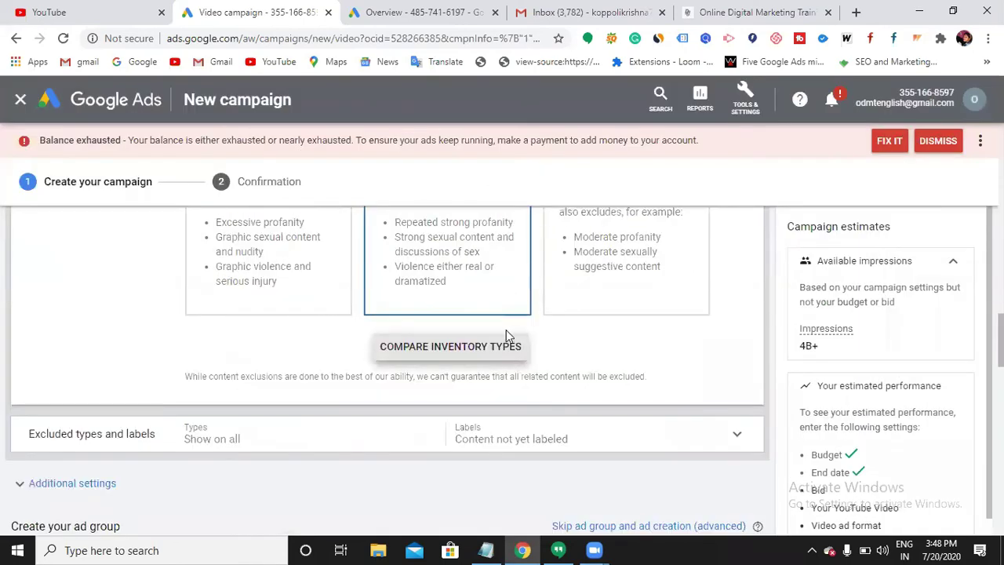
scroll(506, 333, "down", 1)
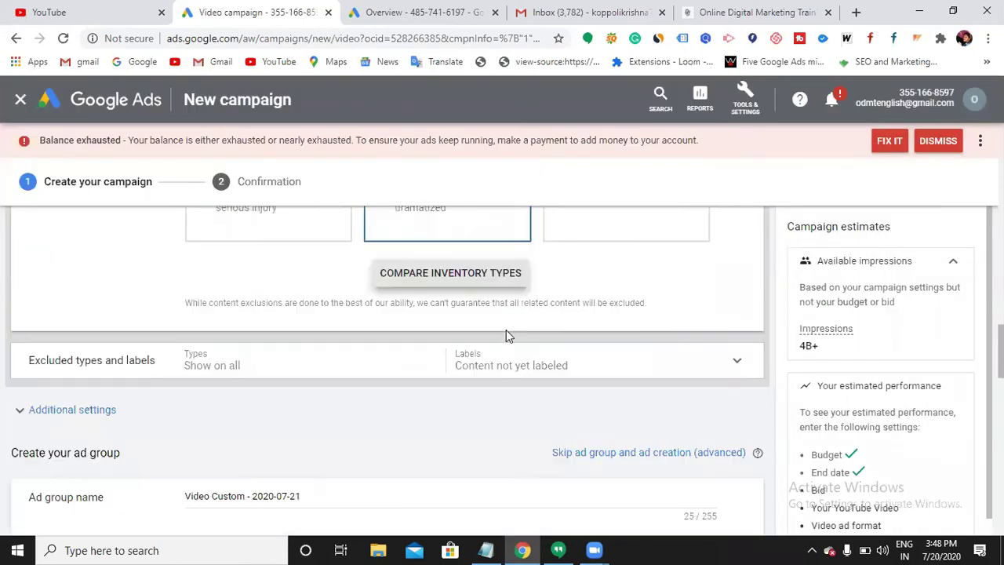
left_click(539, 369)
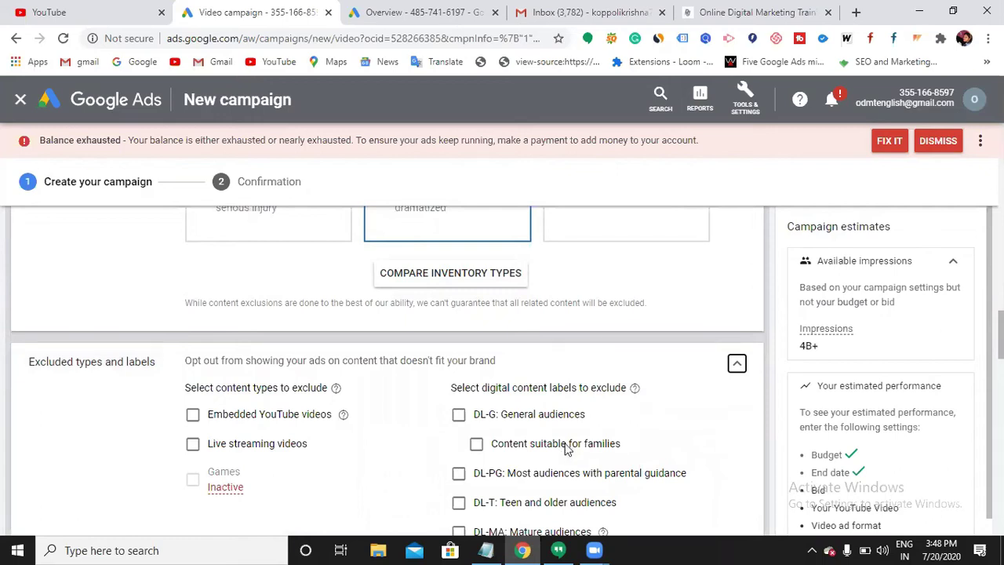
scroll(566, 447, "down", 1)
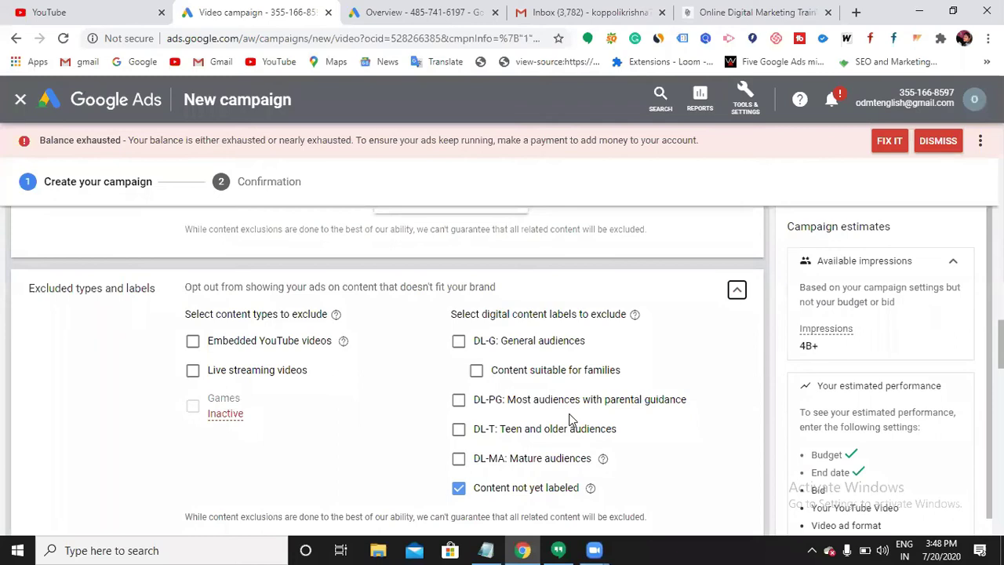
left_click(737, 291)
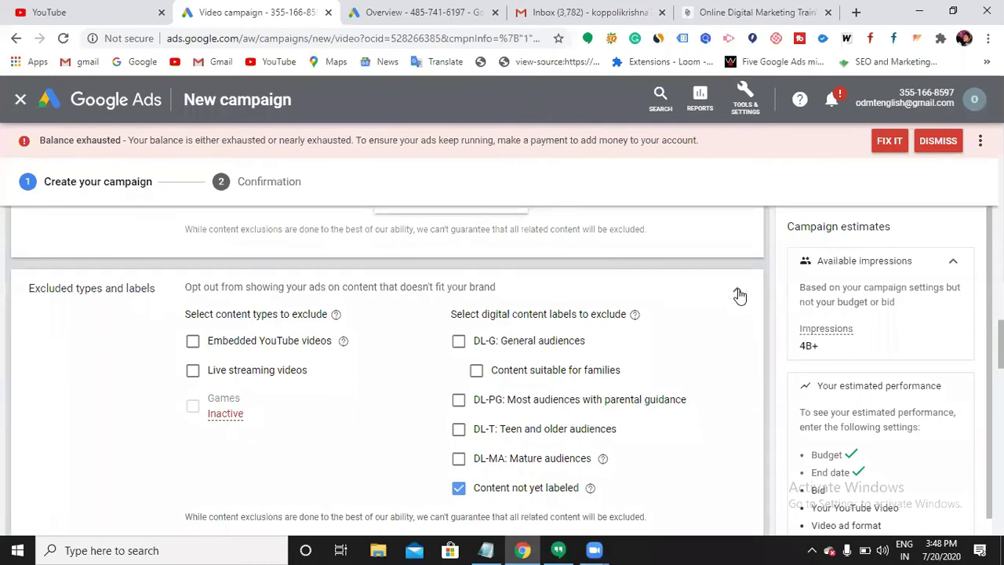
Open the frequency capping options within the campaign's additional settings
left_click(92, 339)
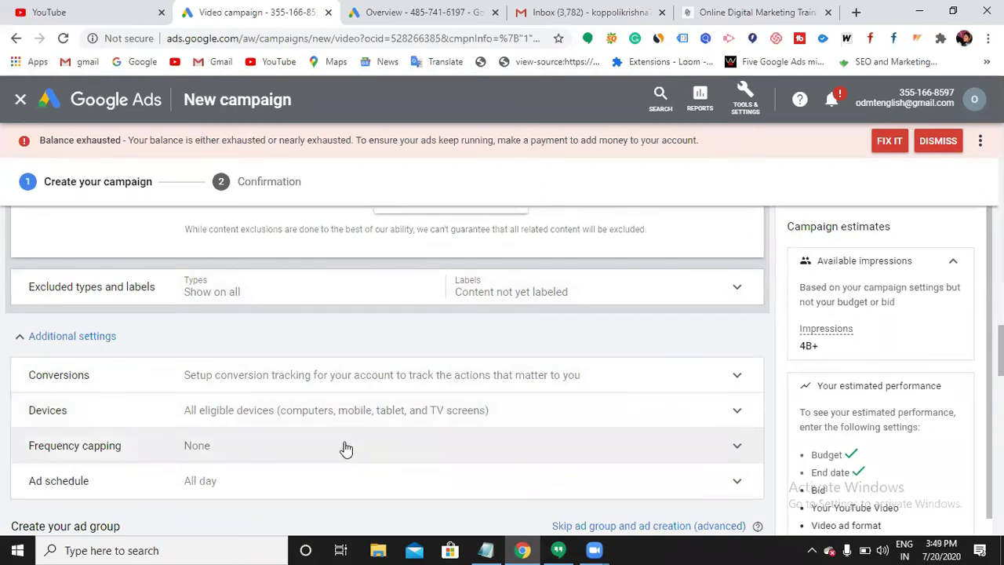
left_click(337, 450)
scroll(345, 448, "down", 1)
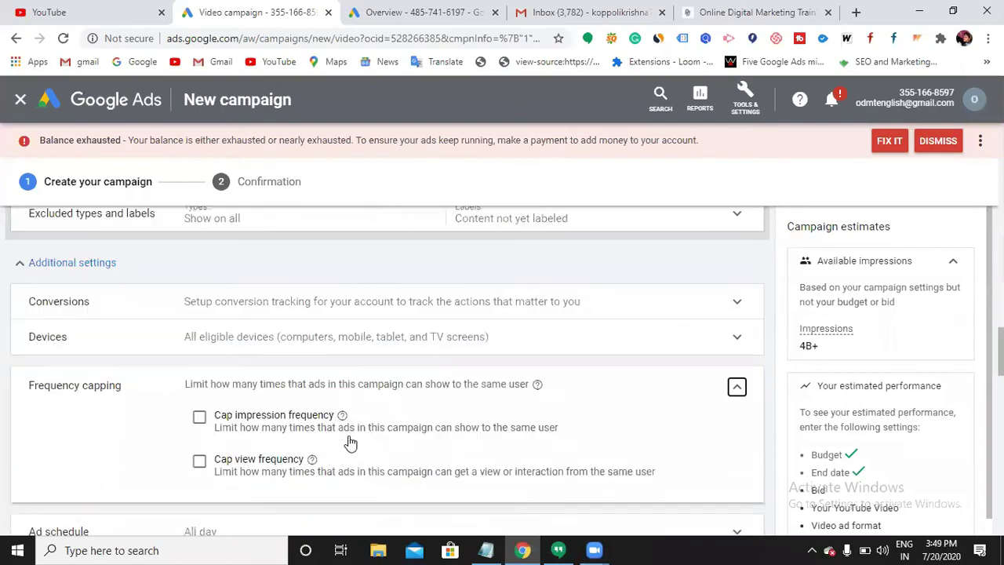
scroll(351, 443, "down", 1)
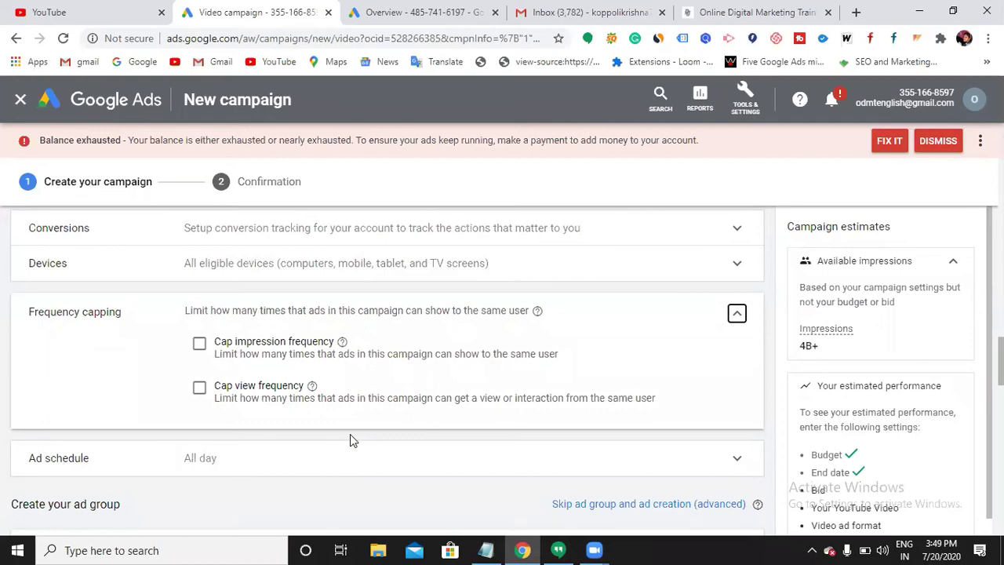
Try an impression frequency cap of 5 per day and turn the cap off again
left_click(207, 349)
left_click(245, 383)
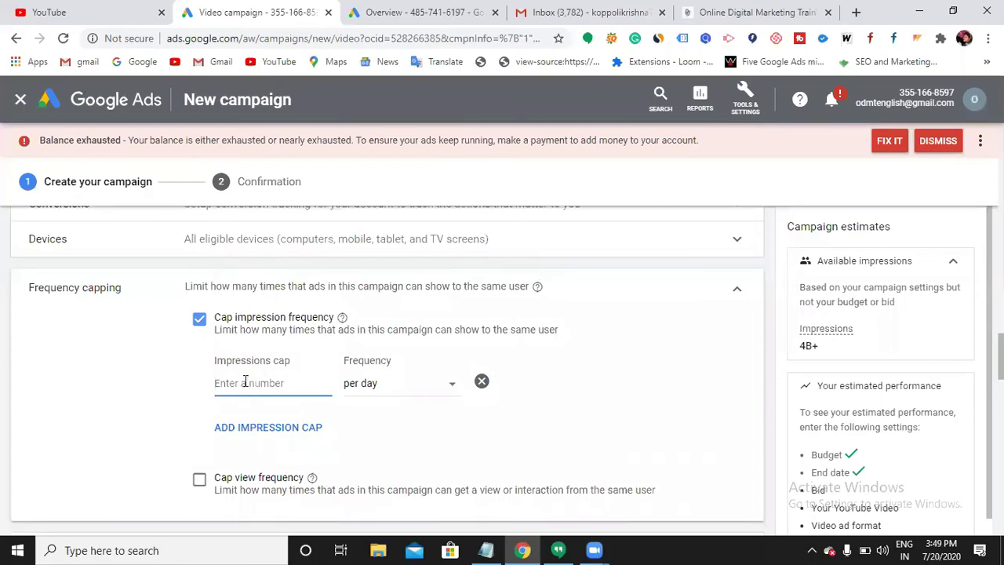
type("4")
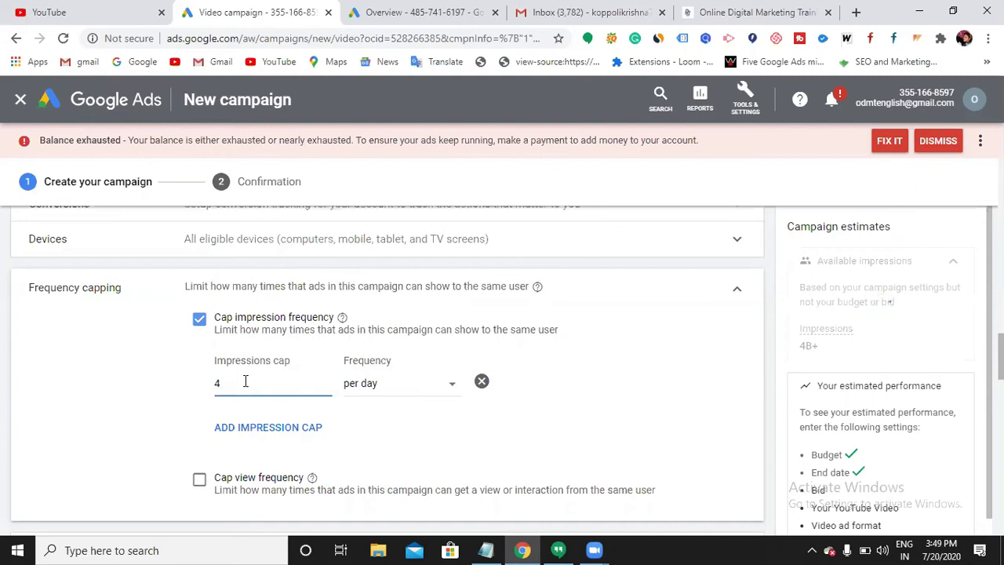
key("BackSpace")
type("5")
left_click(443, 400)
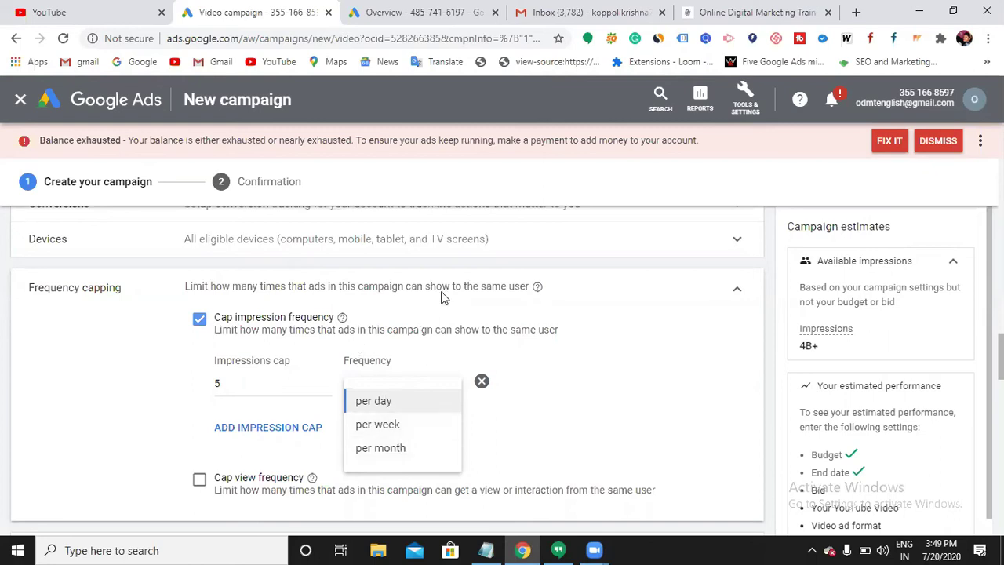
left_click(570, 356)
scroll(518, 372, "down", 1)
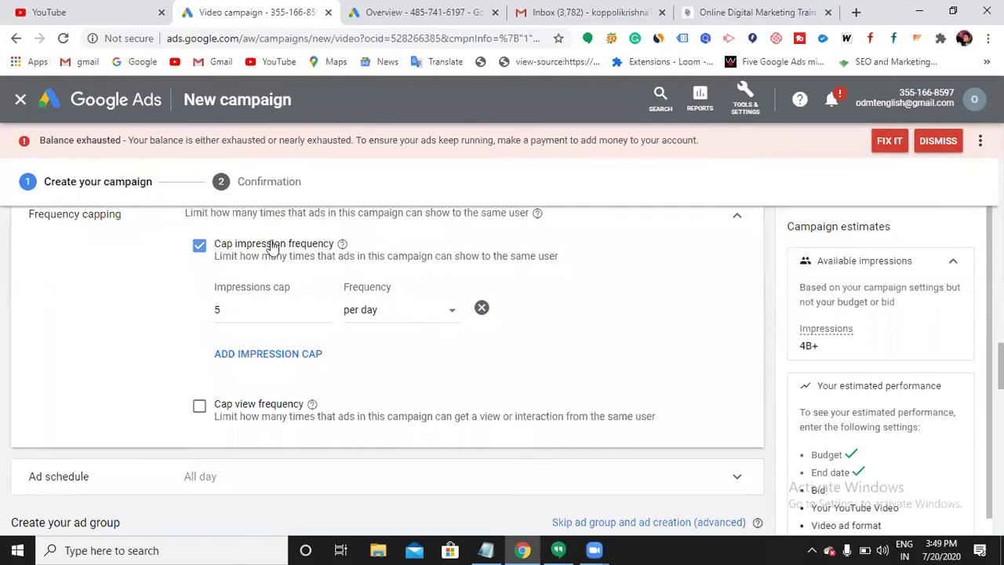
left_click(199, 246)
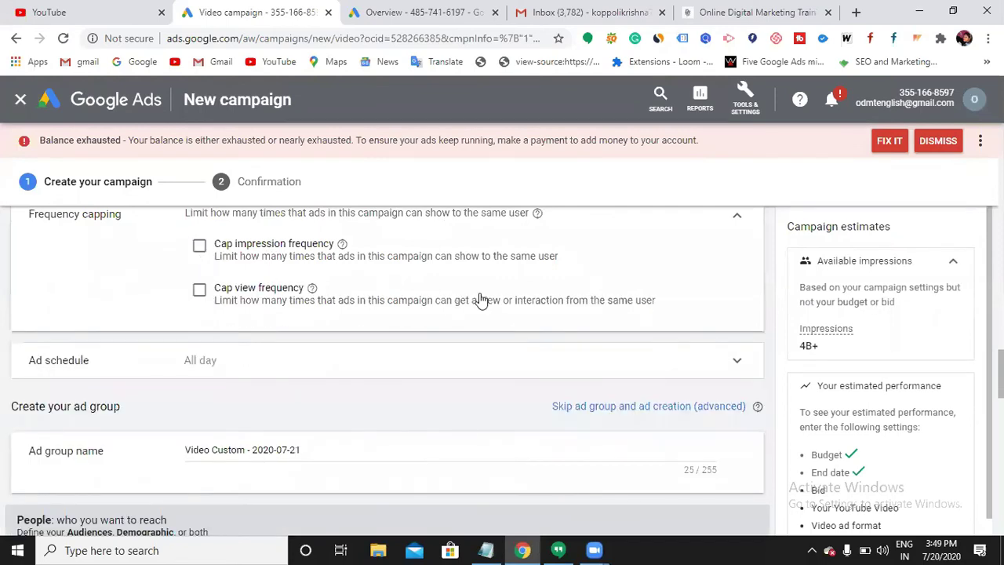
Shorten the ad group name to "Video Custo"
scroll(465, 362, "down", 1)
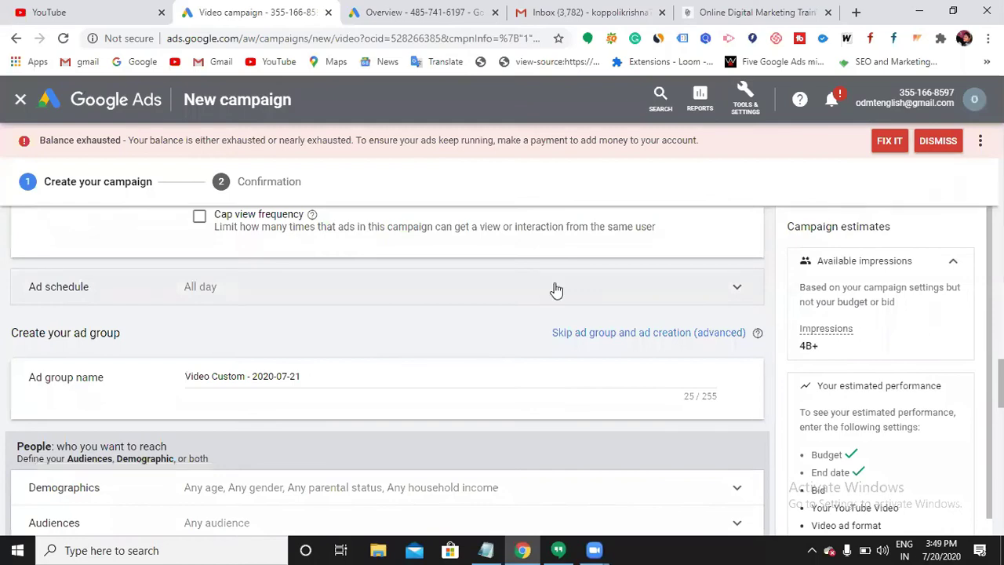
left_click(339, 377)
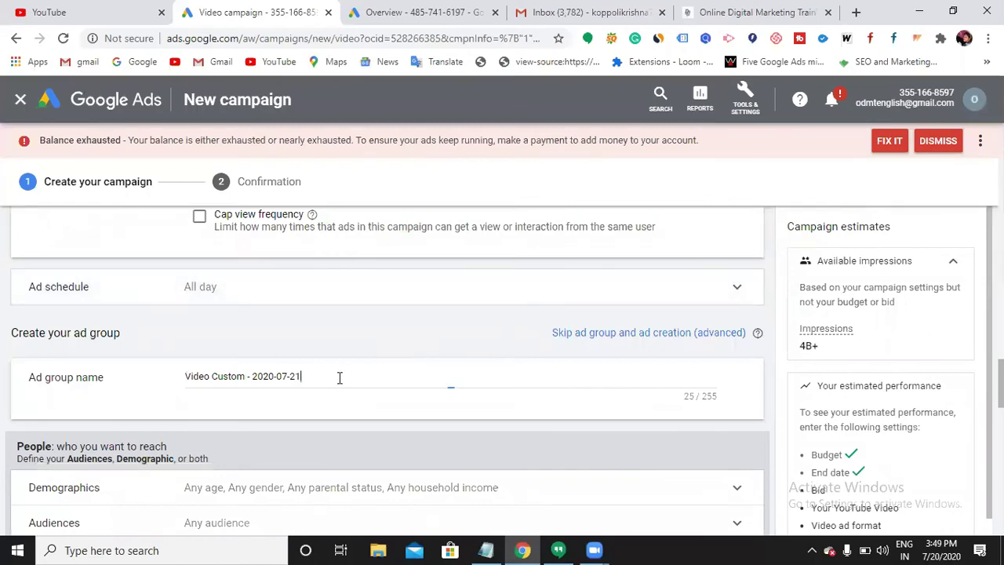
key("BackSpace")
key("BackSpace")
key("BackSpace")
key("BackSpace")
key("BackSpace")
key("BackSpace")
key("BackSpace")
key("BackSpace")
key("BackSpace")
key("BackSpace")
key("BackSpace")
key("BackSpace")
key("BackSpace")
Expand the ad group's demographic targeting and review the gender, age, parental status and household income options
scroll(339, 410, "down", 1)
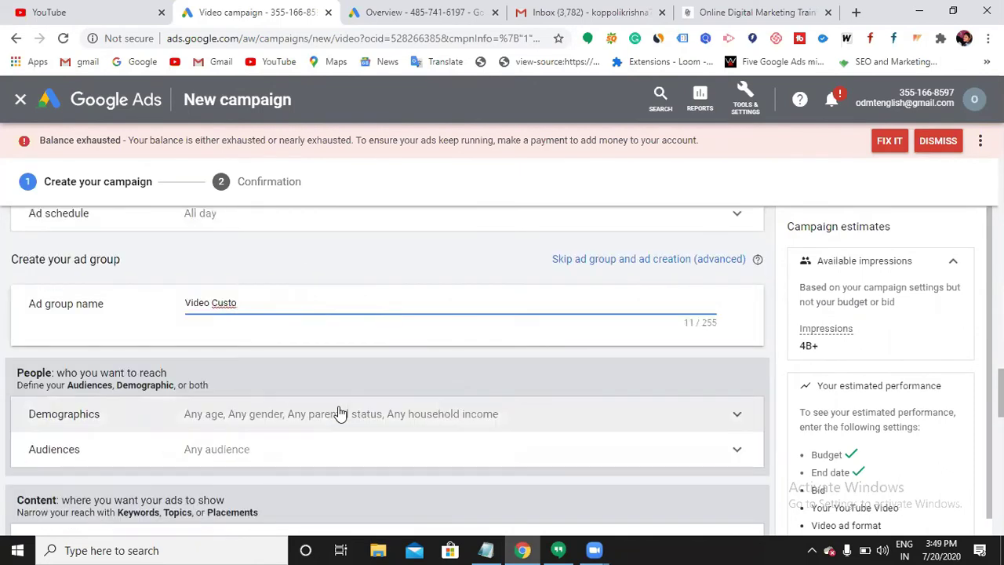
left_click(349, 414)
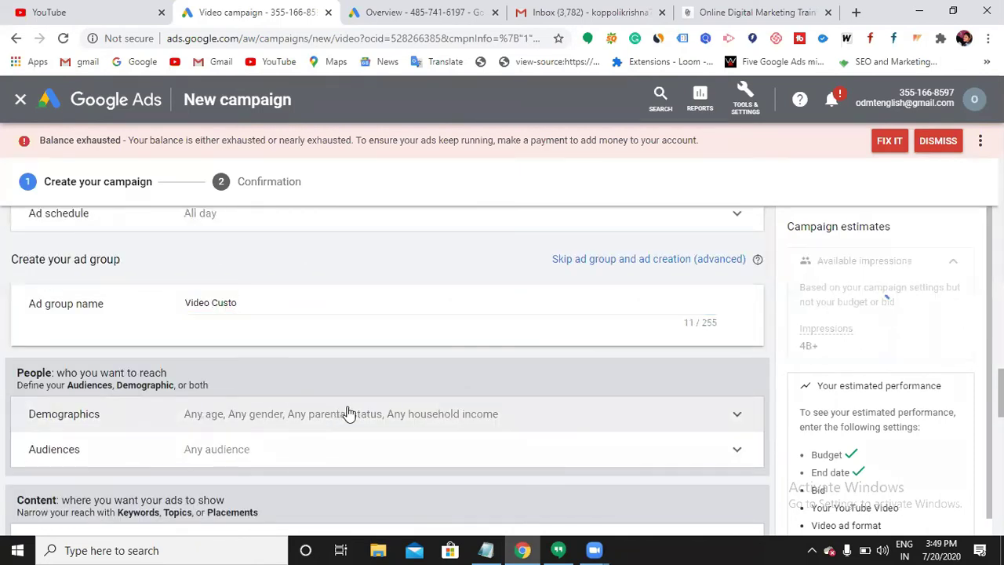
scroll(358, 439, "down", 1)
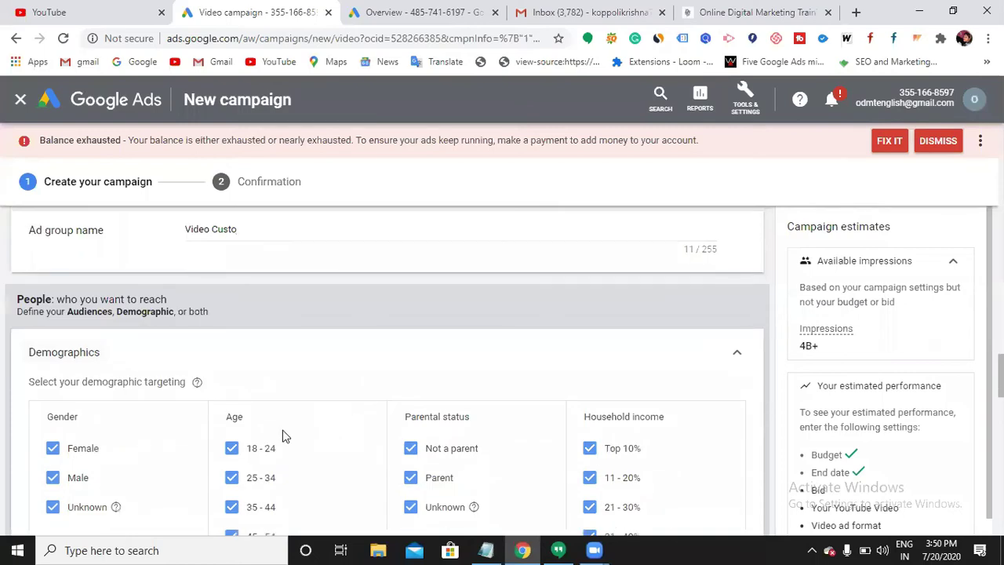
scroll(285, 437, "down", 1)
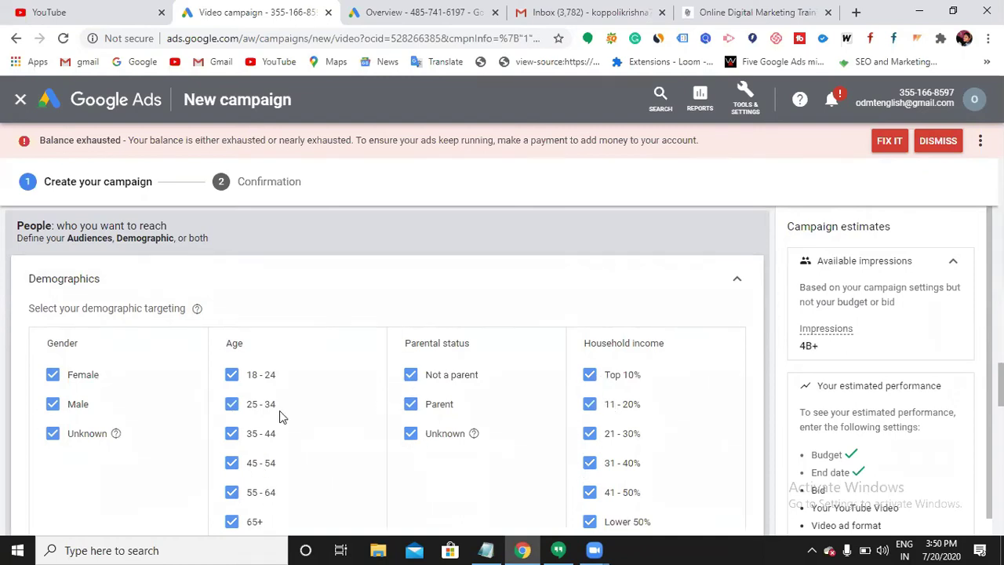
scroll(279, 410, "down", 1)
scroll(279, 410, "down", 2)
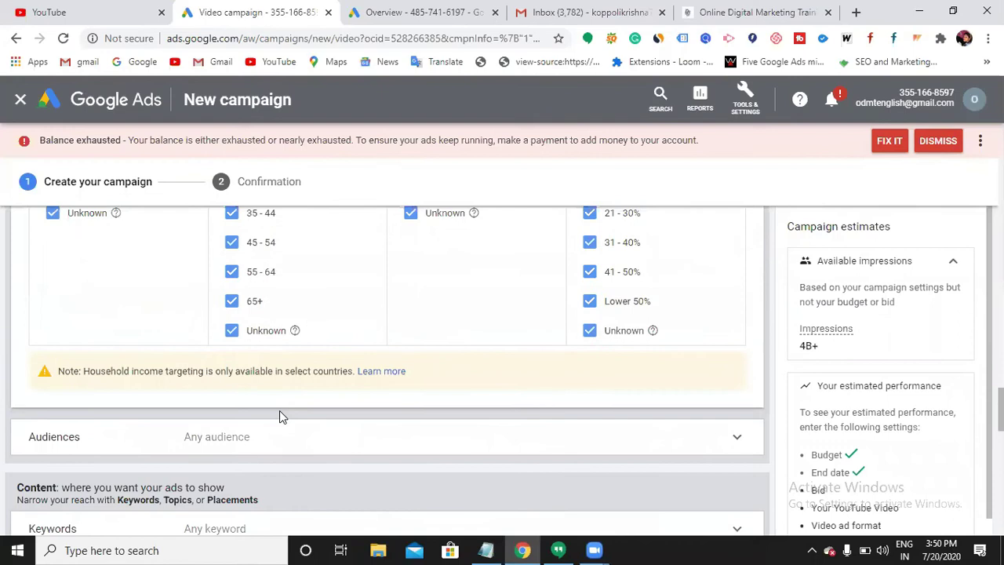
Open the audience targeting and browse the affinity categories describing people's interests and habits
left_click(271, 437)
scroll(271, 437, "down", 1)
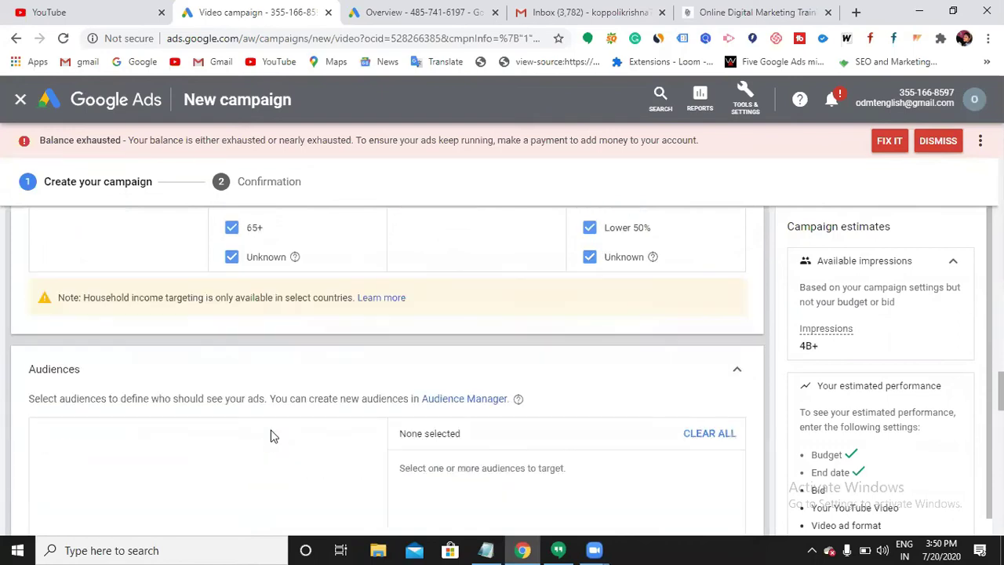
scroll(271, 437, "down", 1)
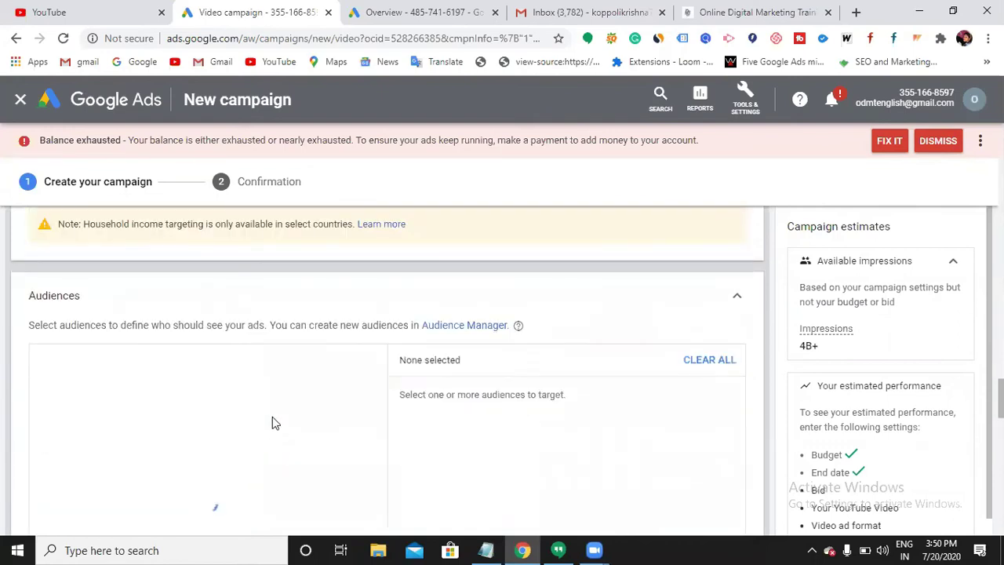
left_click(227, 360)
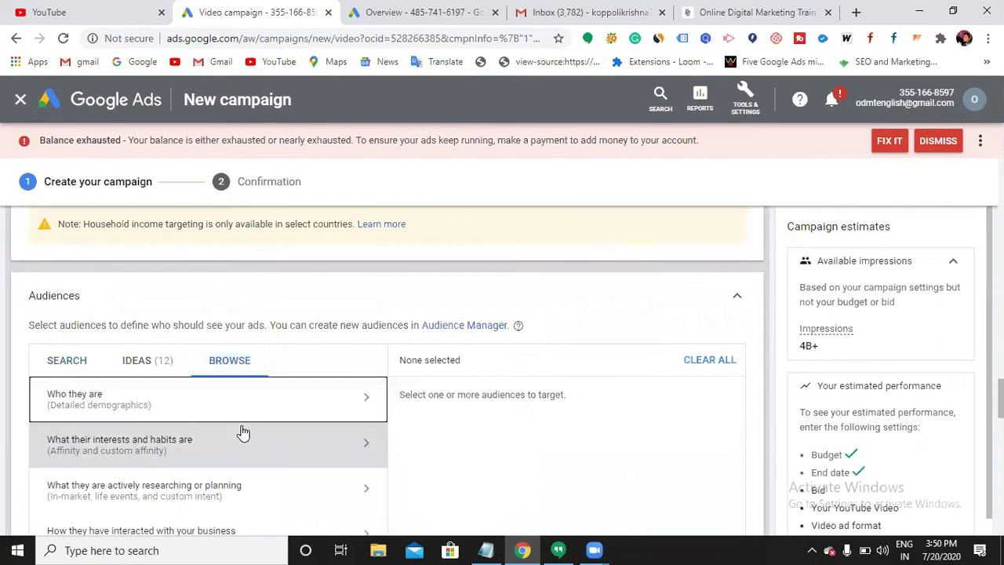
left_click(243, 432)
scroll(242, 438, "down", 1)
scroll(242, 438, "down", 3)
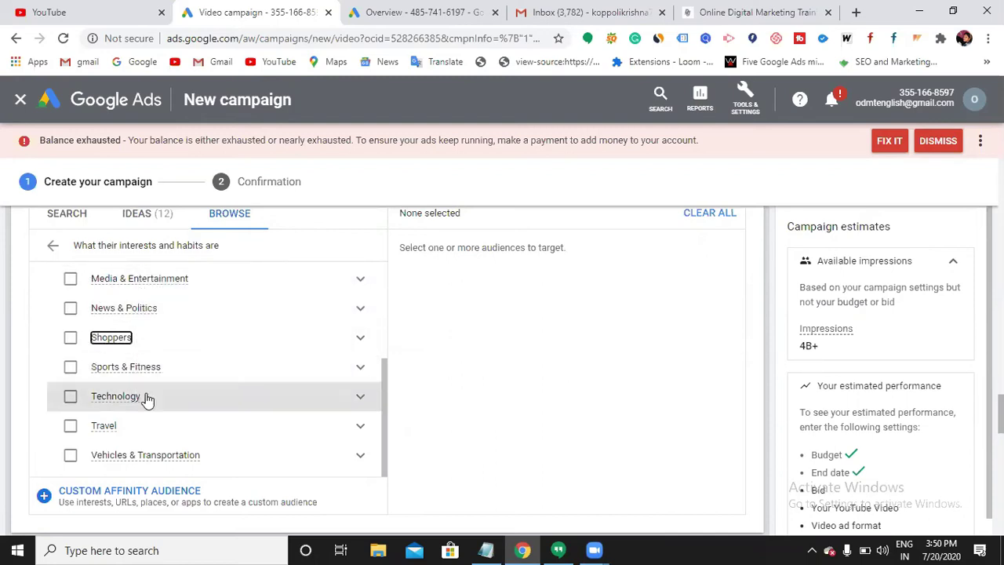
scroll(208, 435, "up", 3)
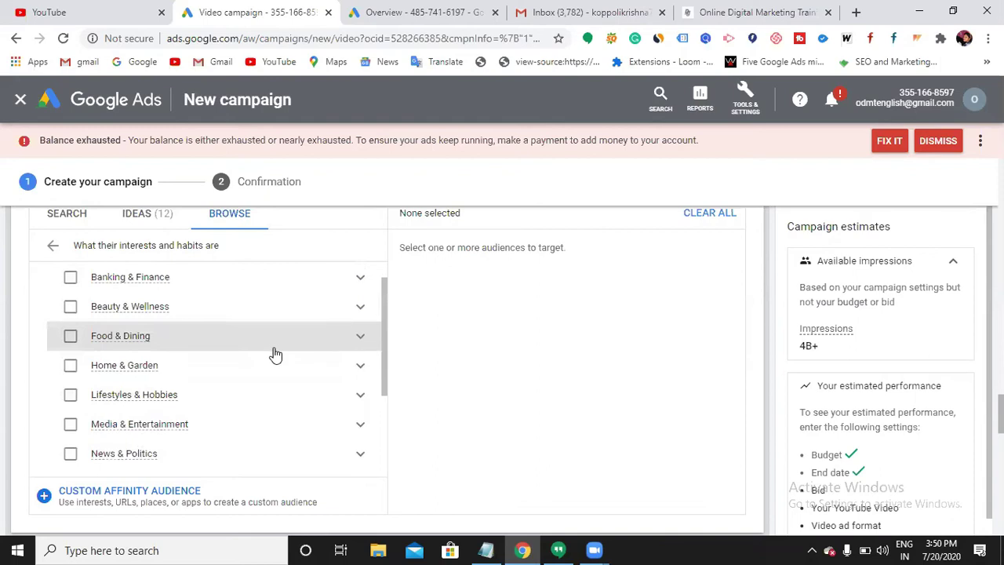
scroll(336, 395, "down", 3)
scroll(436, 401, "down", 3)
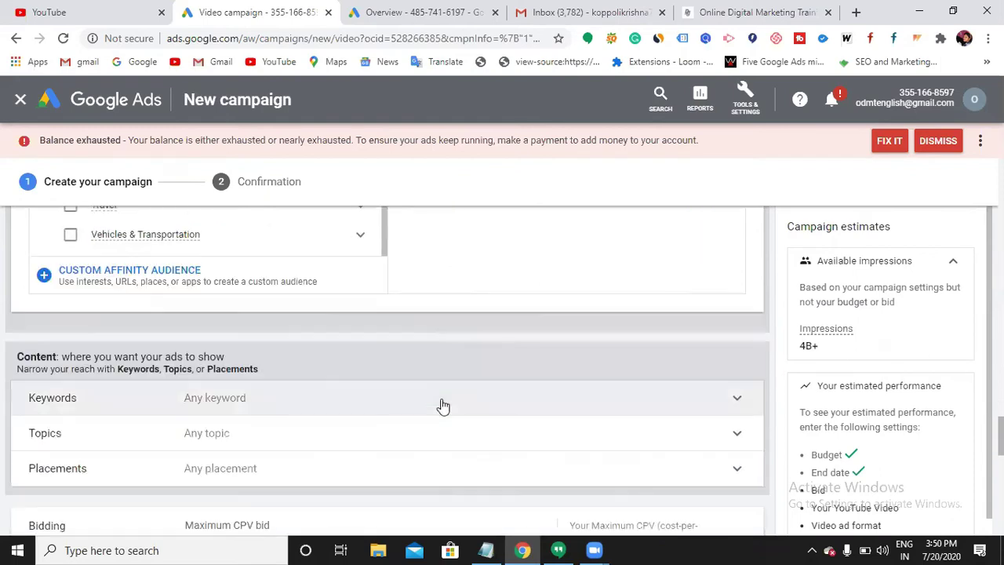
Expand the keyword and topic targeting sections and look through their options
left_click(443, 406)
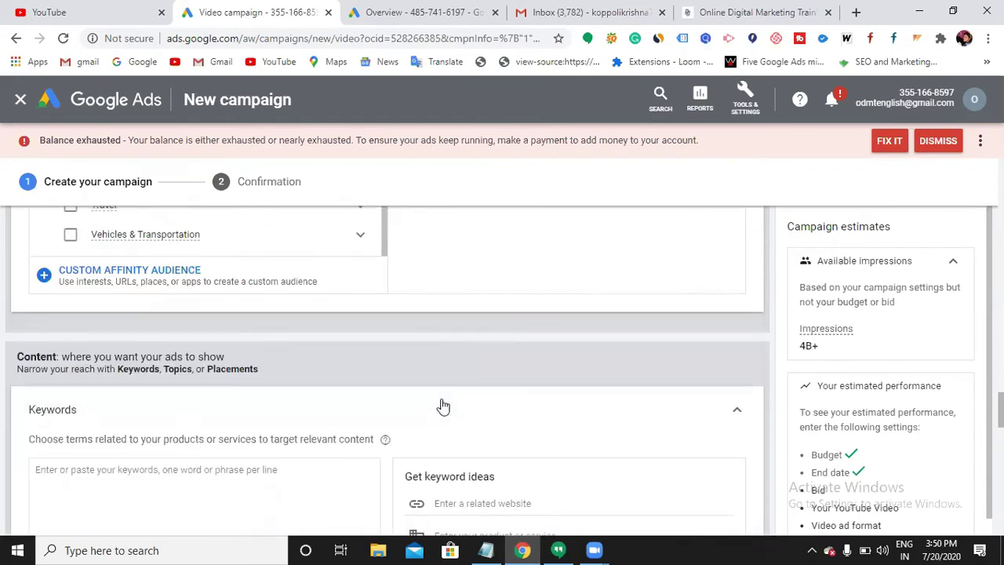
scroll(443, 406, "down", 1)
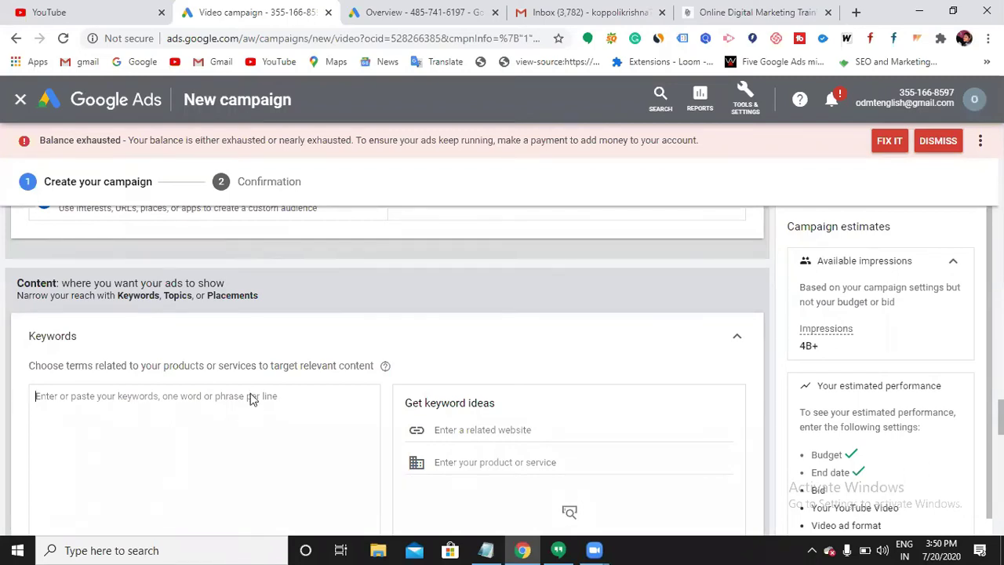
scroll(254, 394, "down", 5)
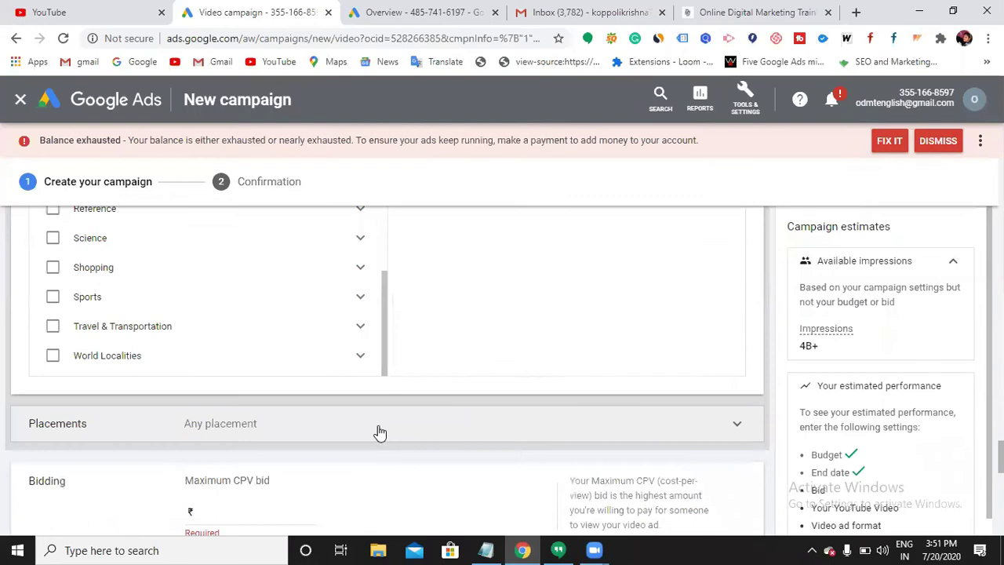
Open the placement targeting and search the YouTube channels for "americalo ammukutti"
left_click(379, 428)
scroll(373, 436, "down", 2)
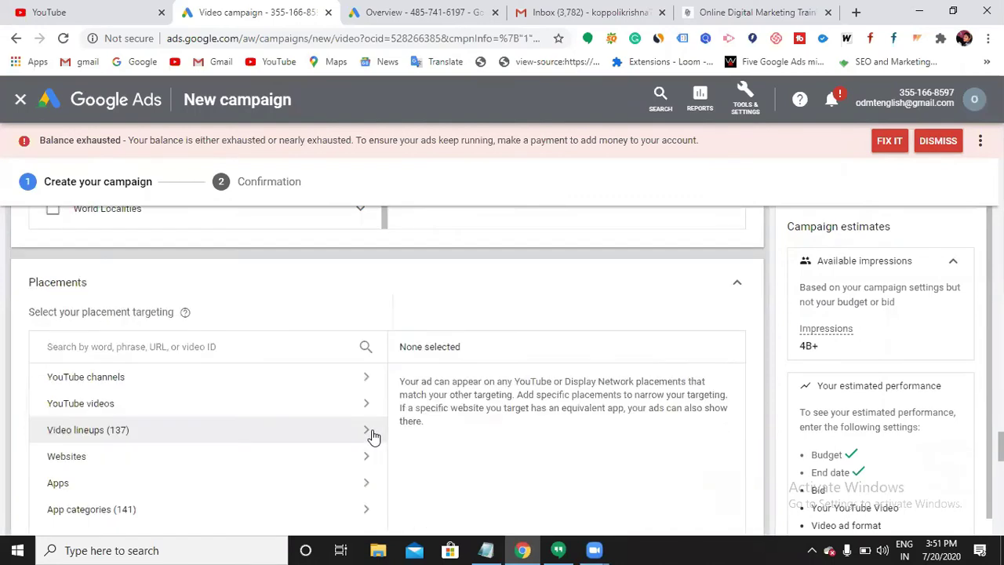
left_click(298, 382)
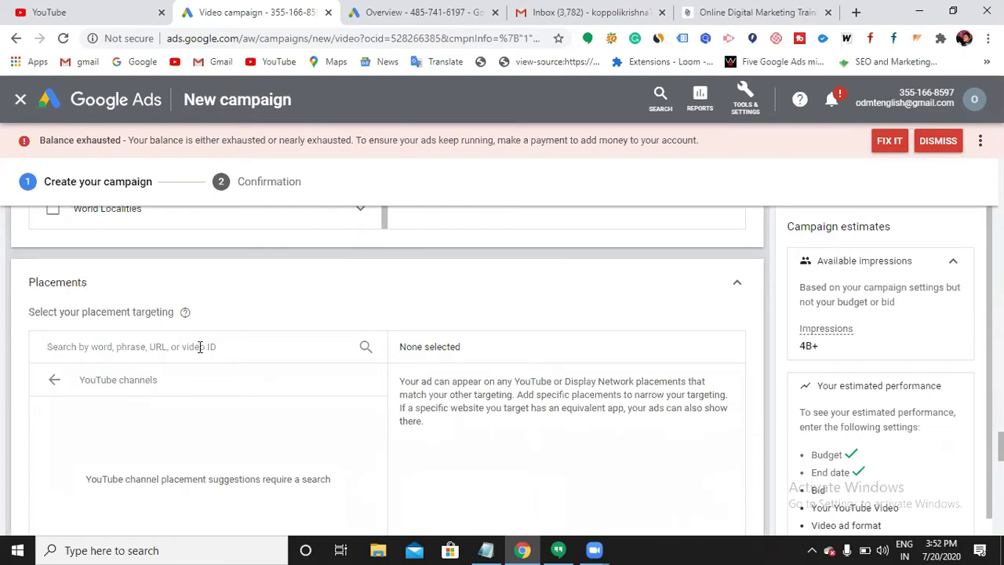
type("amer")
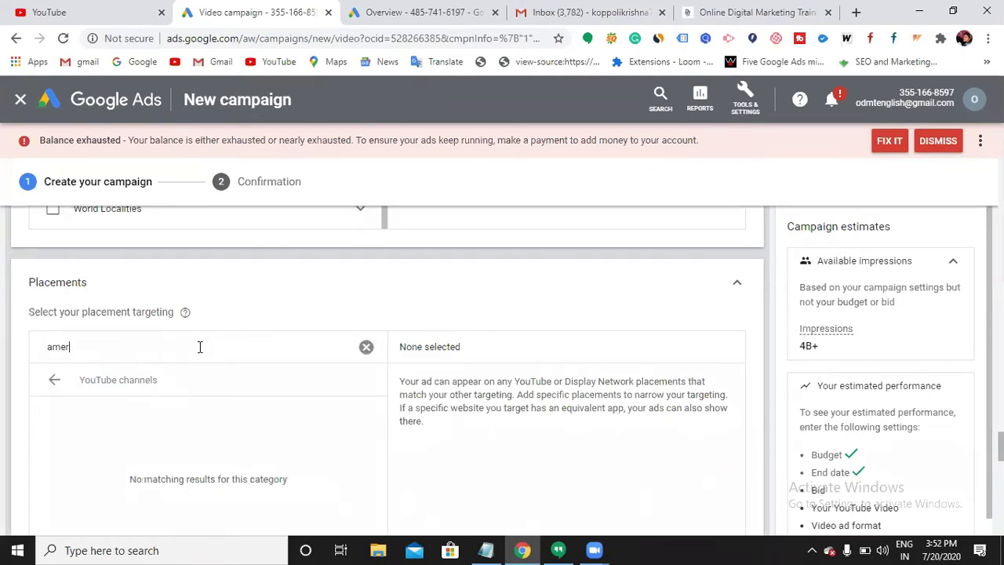
type("icalo ammukutt")
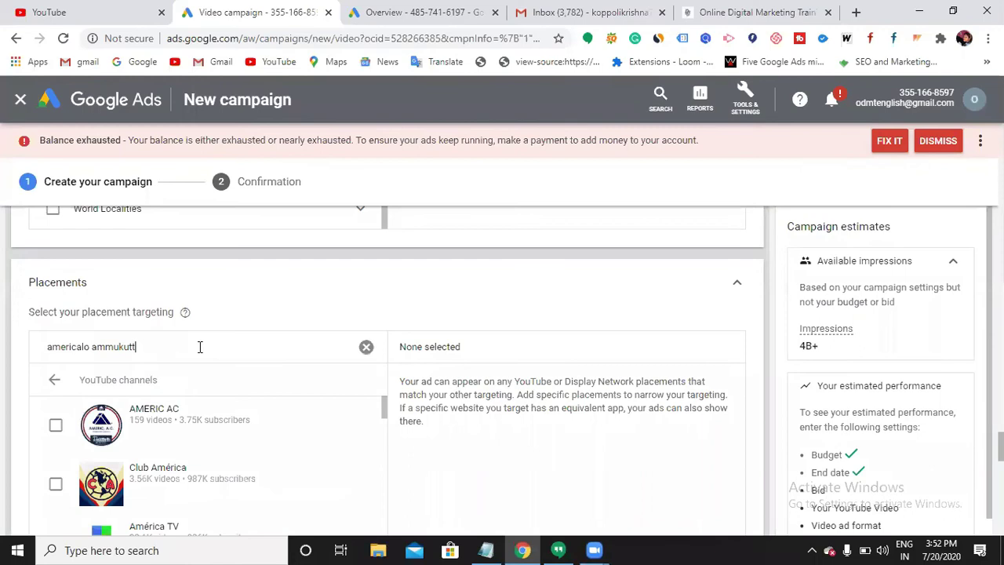
type("i")
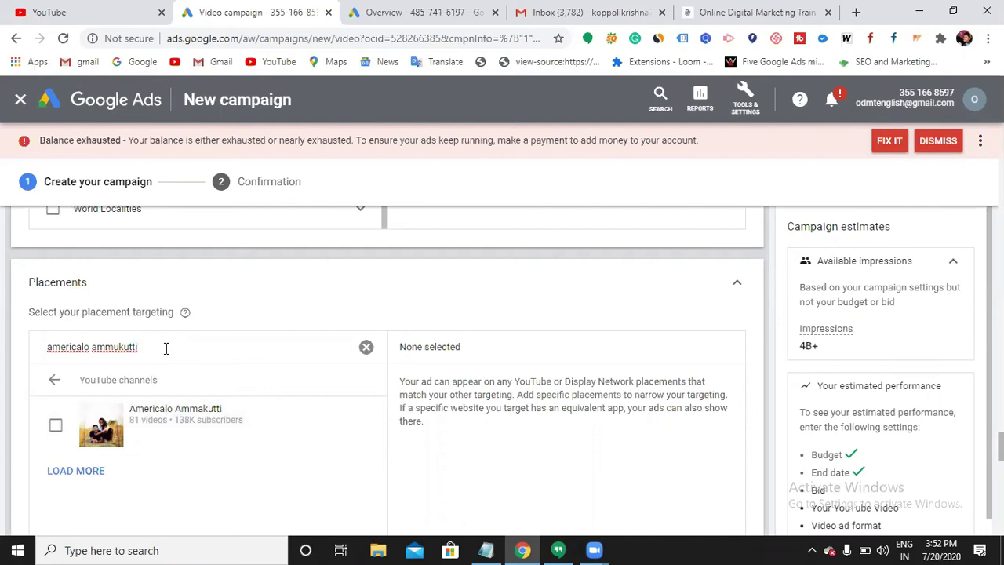
Clear the channel search and open the YouTube videos placement category
key("BackSpace")
key("BackSpace")
key("BackSpace")
key("BackSpace")
key("BackSpace")
key("BackSpace")
key("BackSpace")
key("BackSpace")
key("BackSpace")
key("BackSpace")
key("BackSpace")
key("BackSpace")
key("BackSpace")
key("BackSpace")
key("BackSpace")
key("BackSpace")
key("BackSpace")
key("BackSpace")
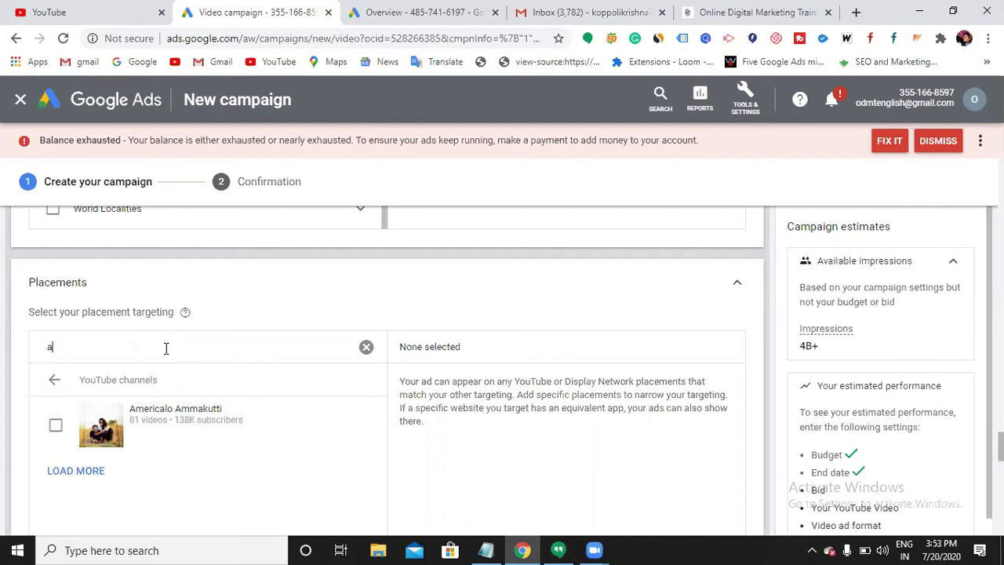
key("BackSpace")
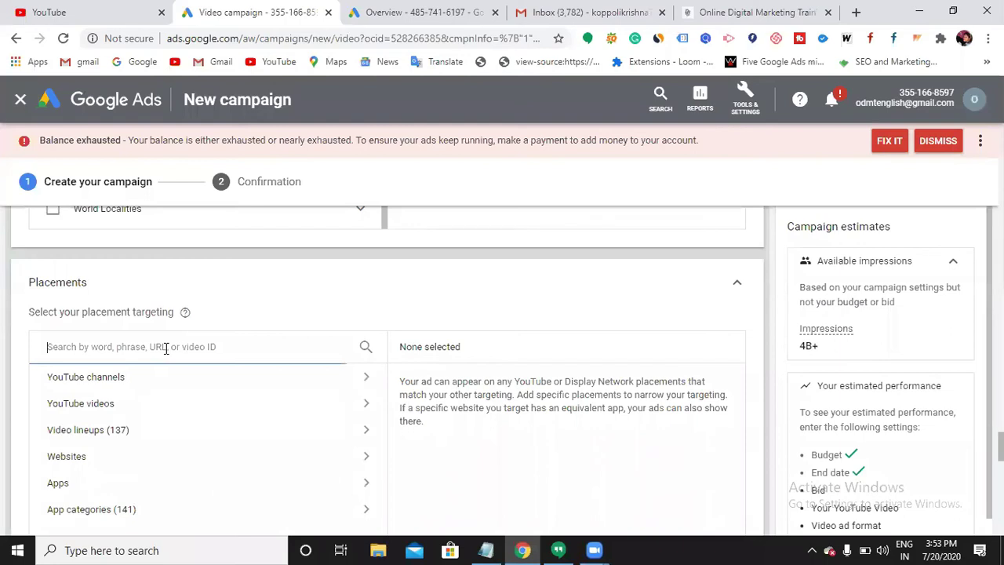
left_click(139, 407)
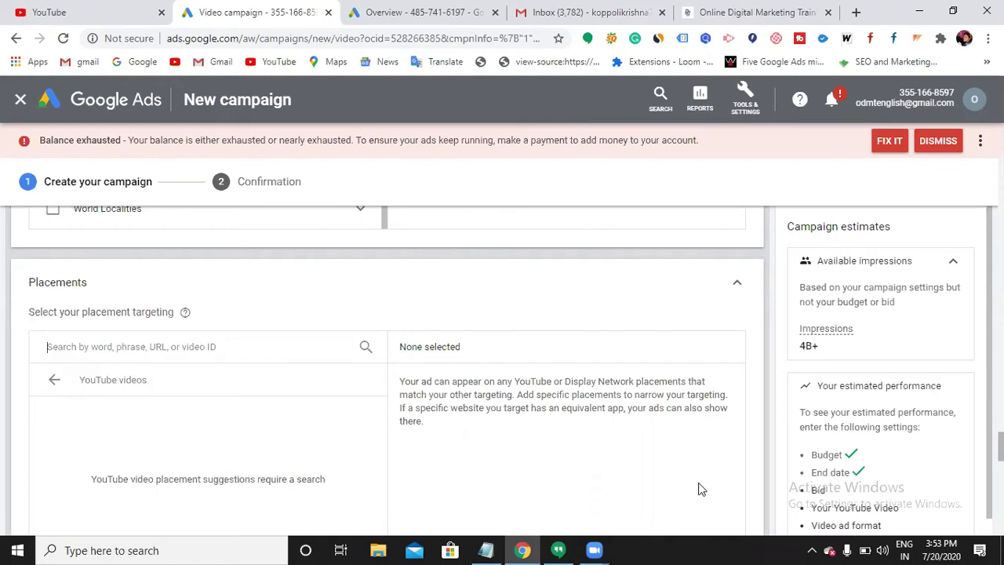
Check the ad type outline in Notepad and return to the campaign's placement settings
mouse_move(488, 550)
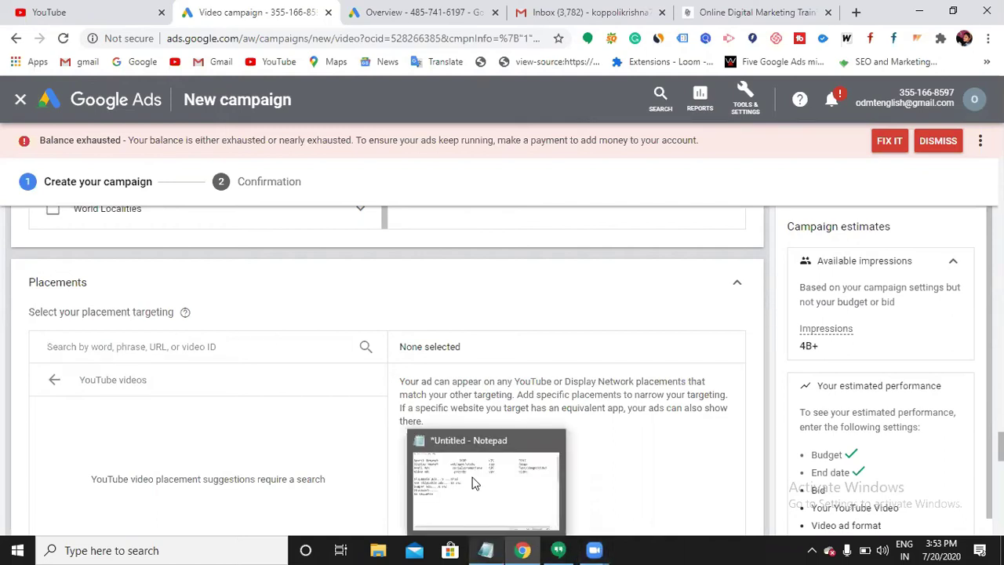
left_click(473, 477)
left_click(221, 326)
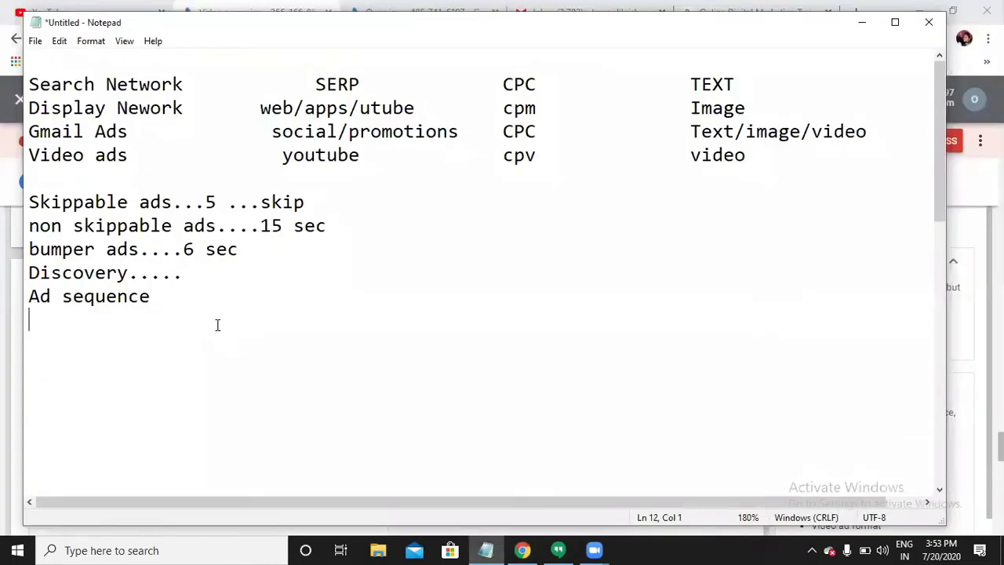
left_click(863, 24)
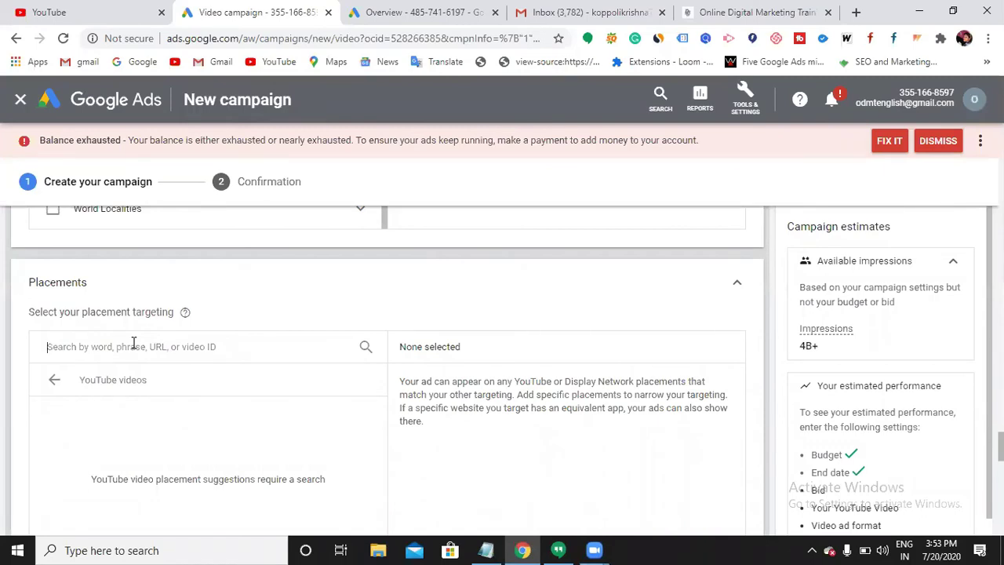
Search the YouTube video placements for "tech addictv"
left_click(134, 343)
type("tech")
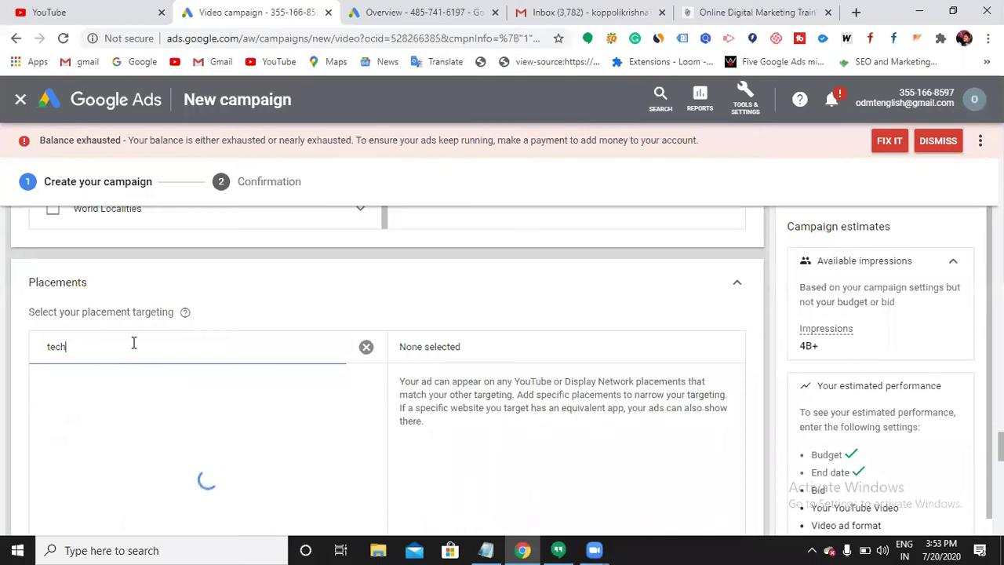
key("BackSpace")
key("BackSpace")
key("BackSpace")
type("ec")
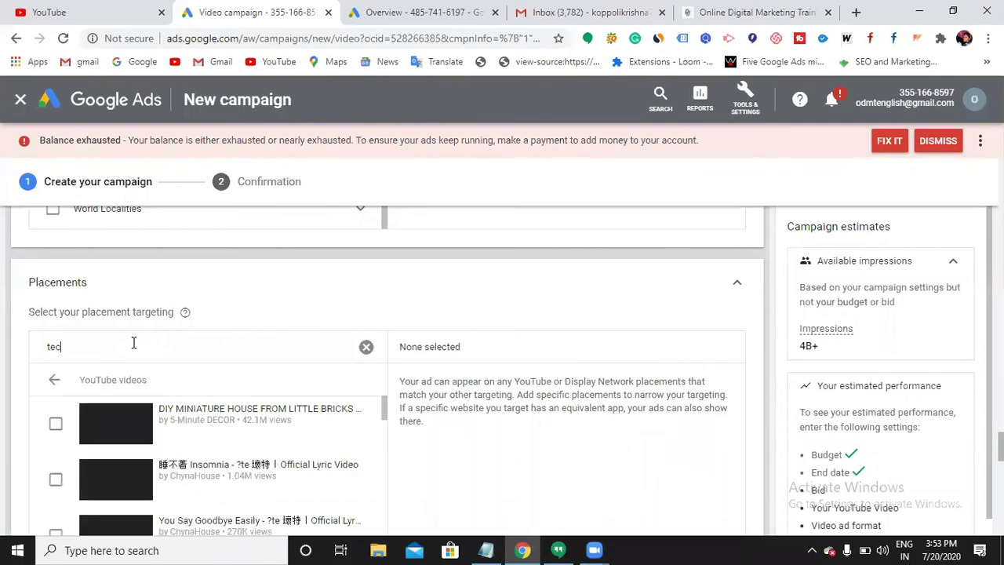
type("h")
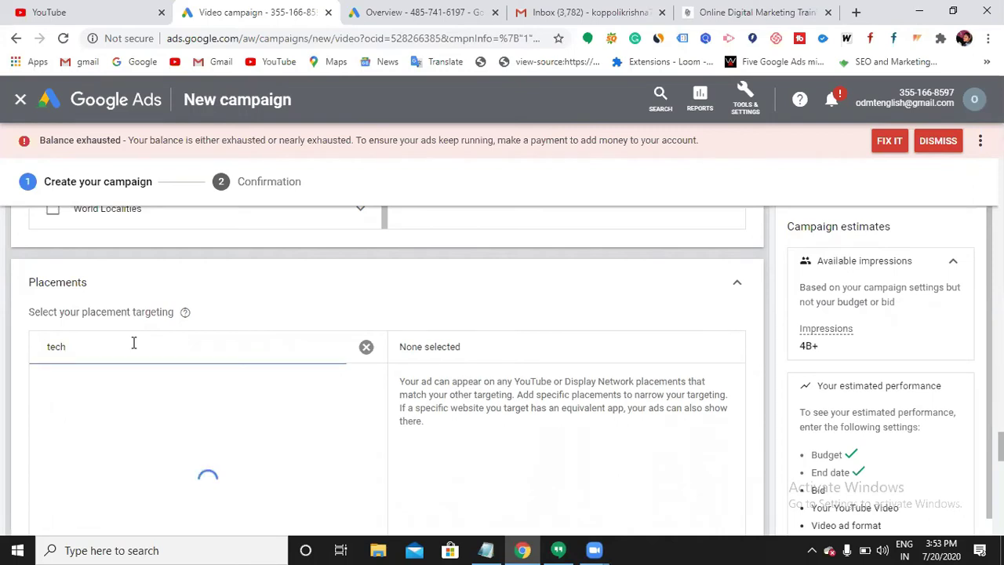
type(" awt")
key("BackSpace")
type("dio")
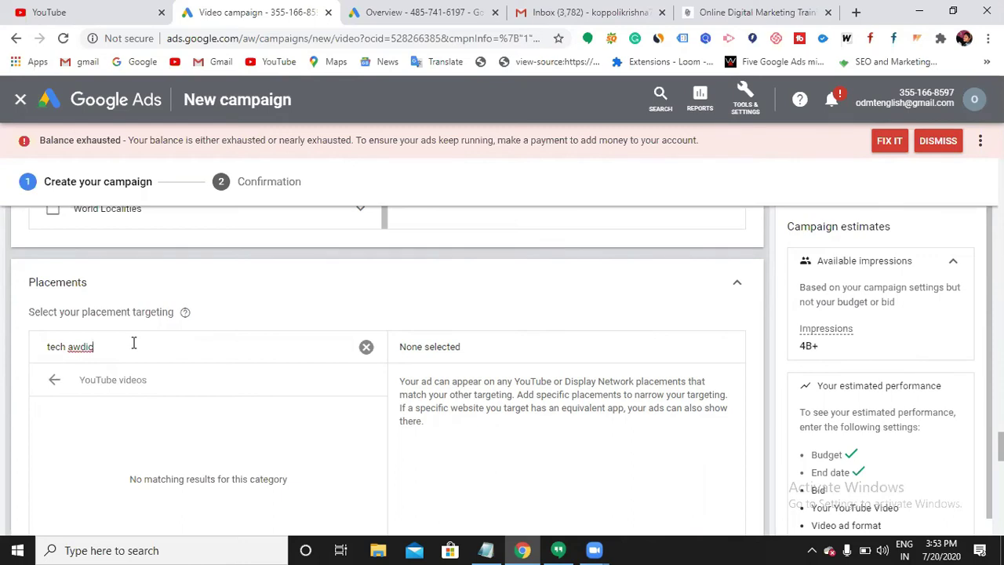
type("td")
left_click(133, 343)
key("BackSpace")
type("d")
left_click(120, 346)
left_click(96, 346)
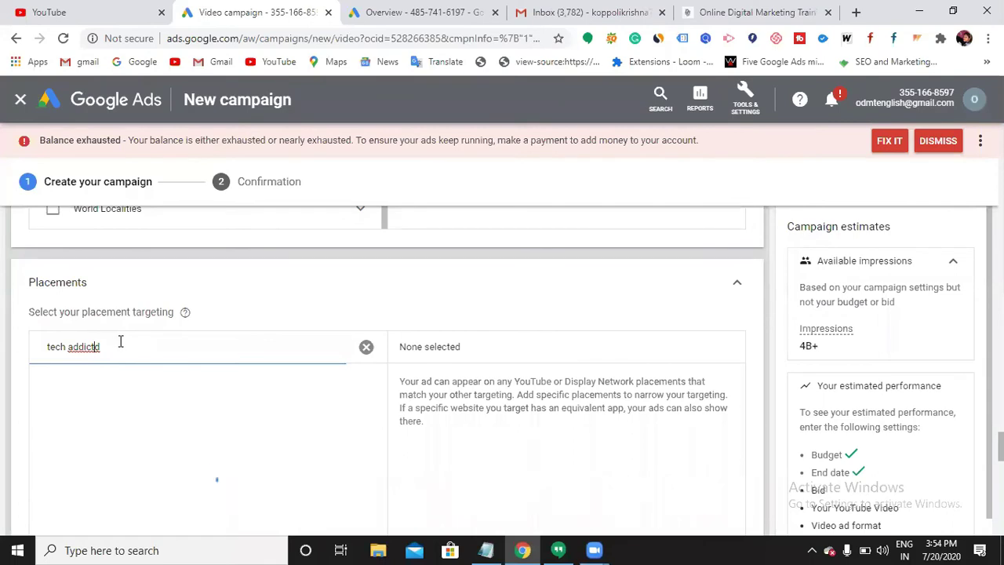
type("e")
left_click(117, 348)
key("BackSpace")
type("v")
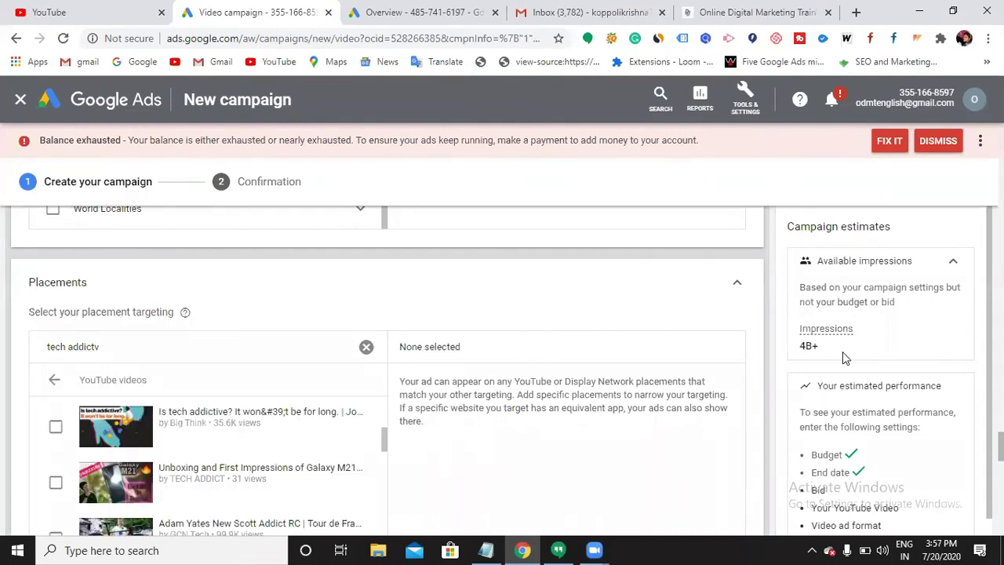
Clear the video search and open the YouTube channels placement category
left_click(367, 347)
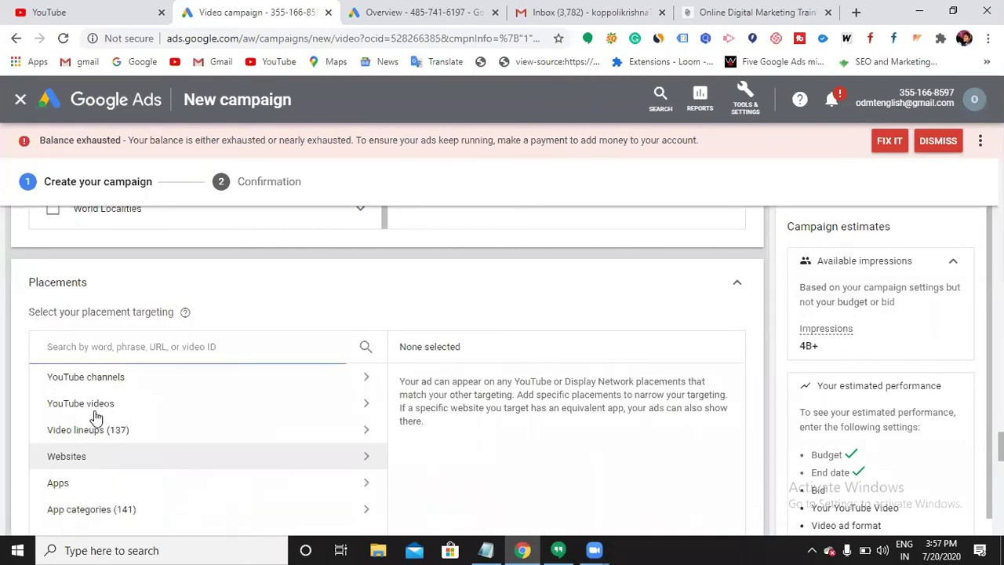
left_click(172, 380)
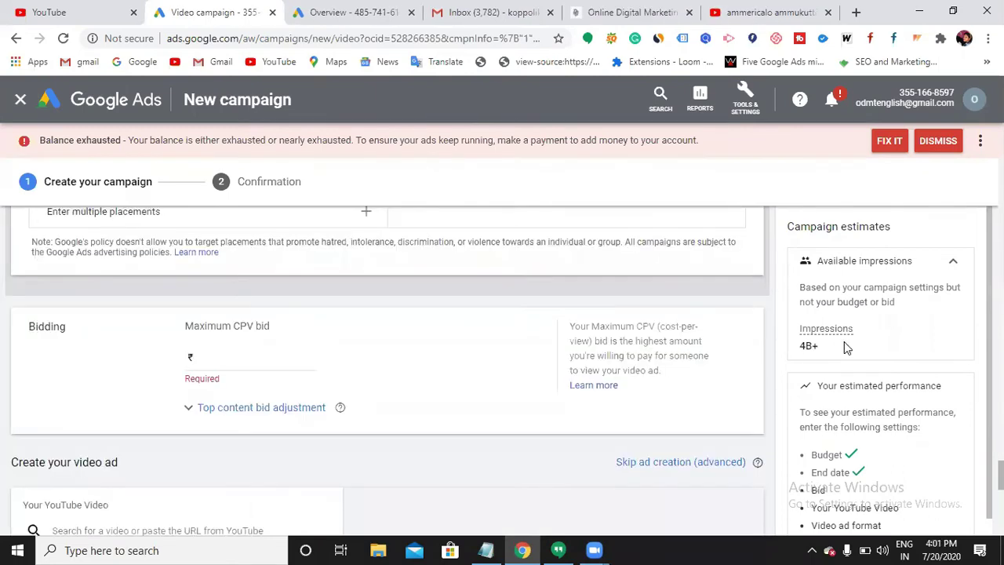
Set the ad group's maximum CPV bid to ₹100
left_click(249, 361)
type("100")
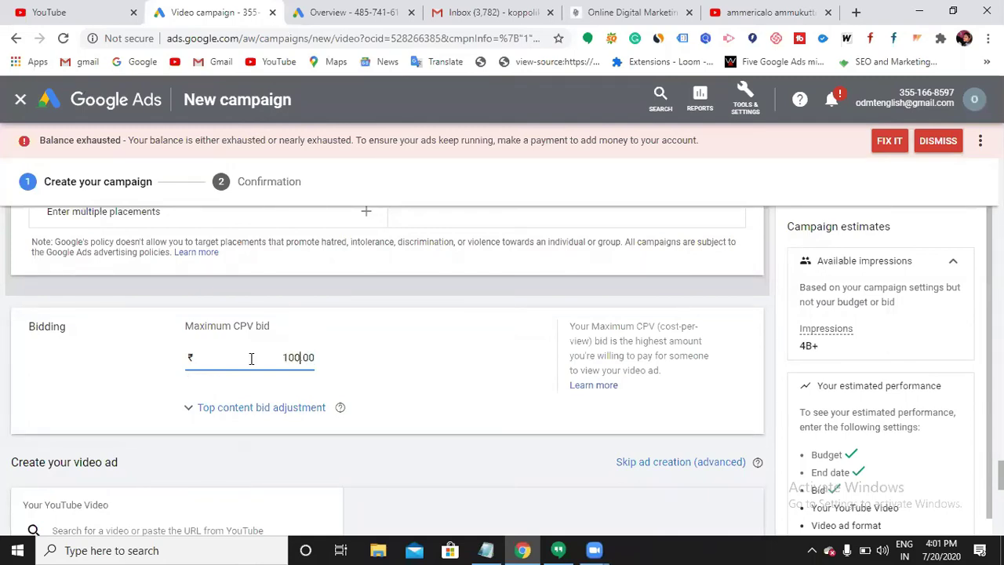
scroll(260, 356, "down", 2)
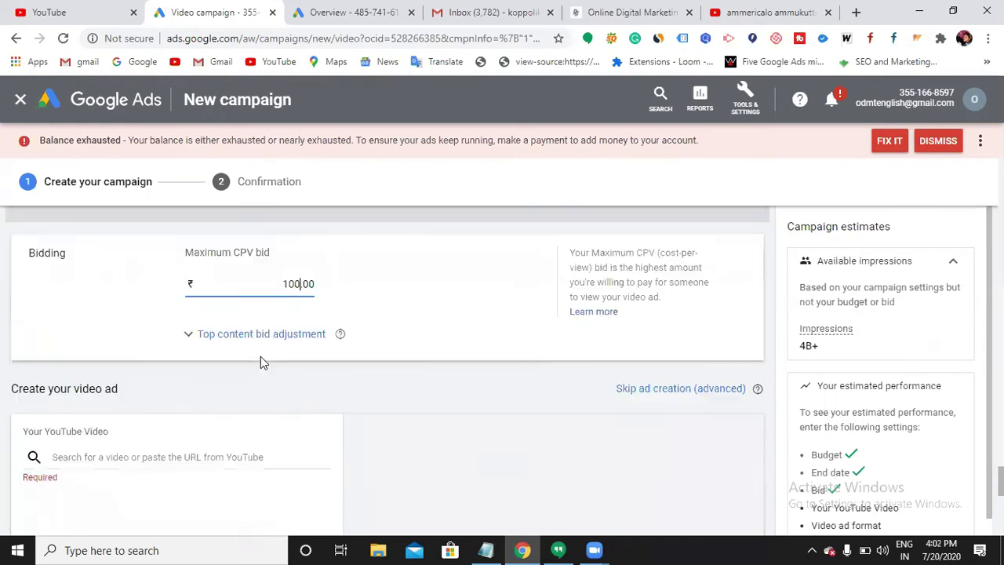
Add the "How to create Display Network Ads" YouTube video to the video ad and choose the skippable in-stream format
left_click(172, 383)
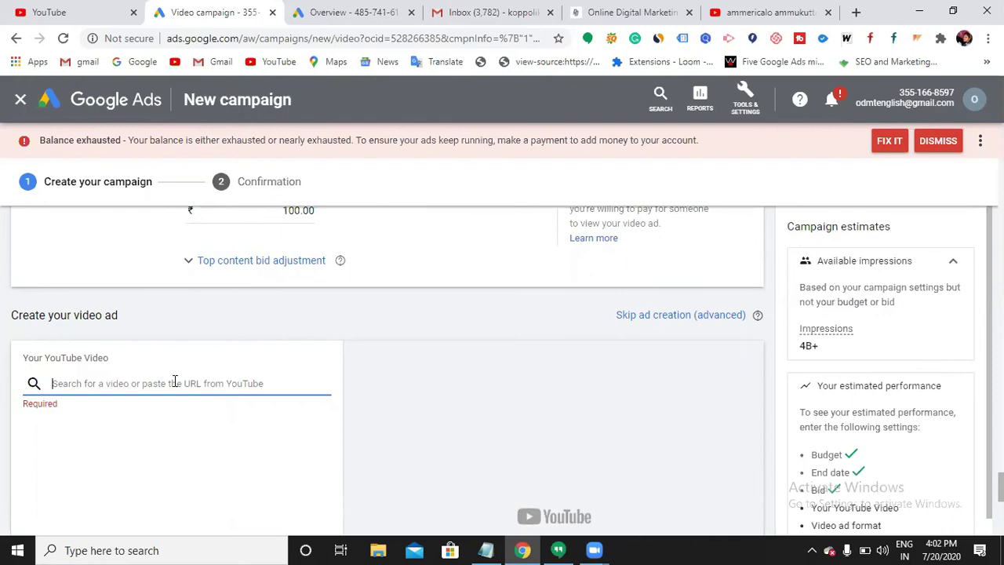
key("ctrl+v")
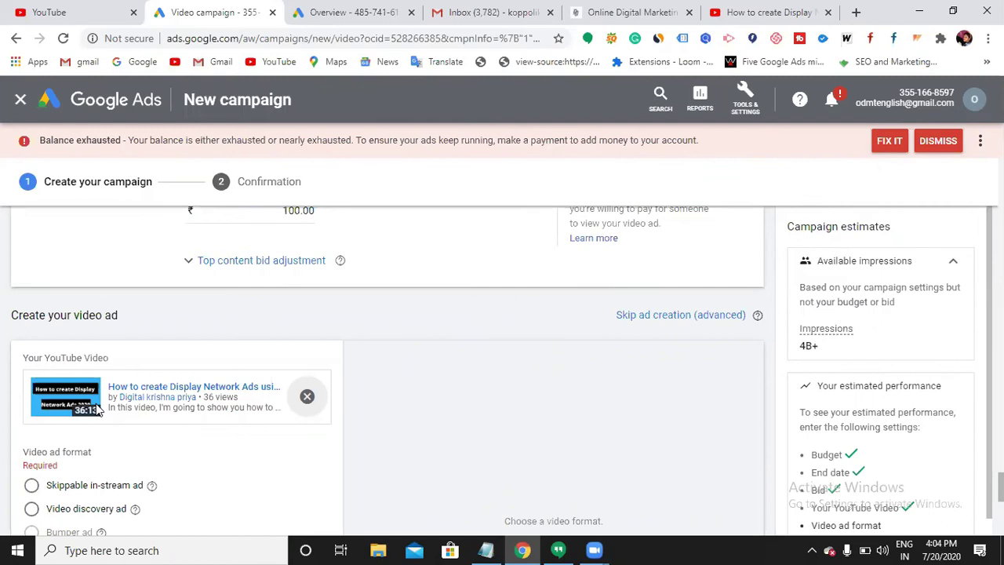
left_click(31, 487)
scroll(592, 450, "down", 1)
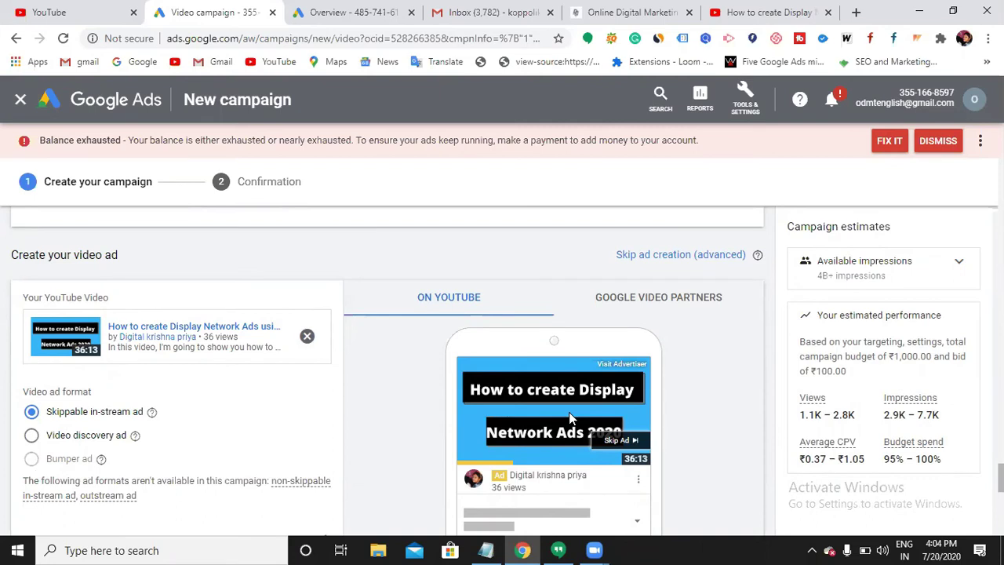
Preview the video discovery ad on desktop as a YouTube related ad and search ad, and restore the skippable in-stream format
left_click(31, 436)
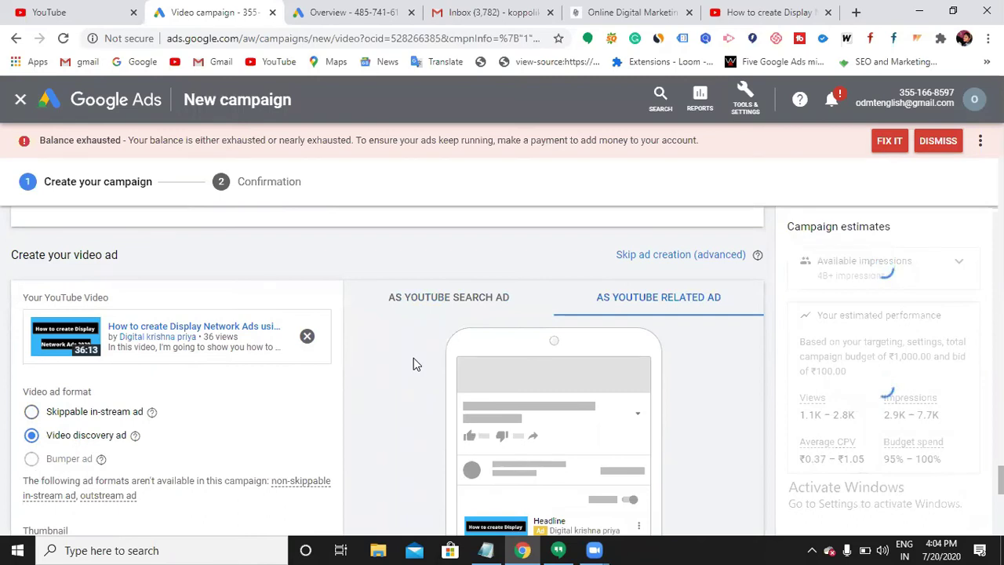
scroll(444, 369, "down", 3)
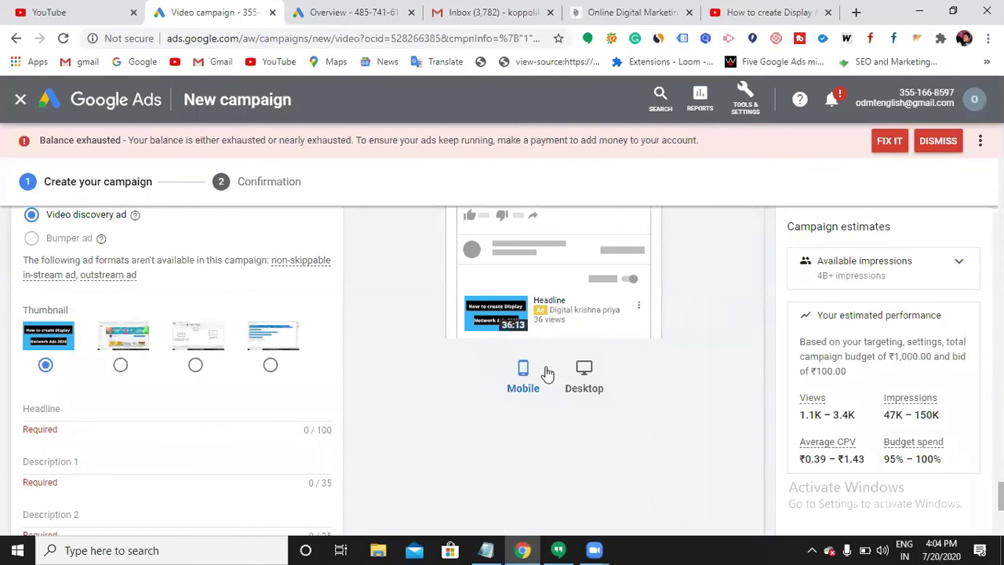
left_click(583, 383)
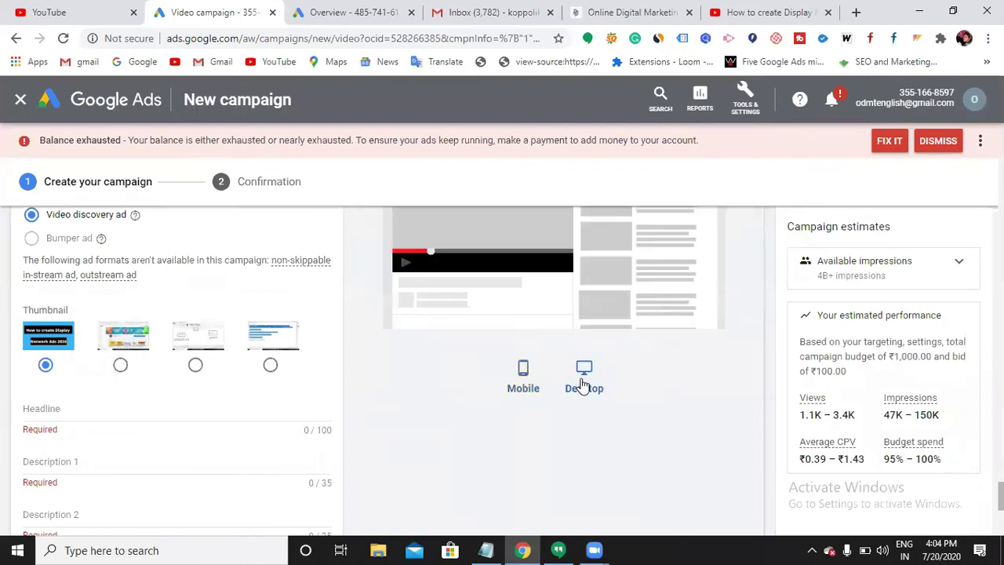
scroll(634, 380, "up", 1)
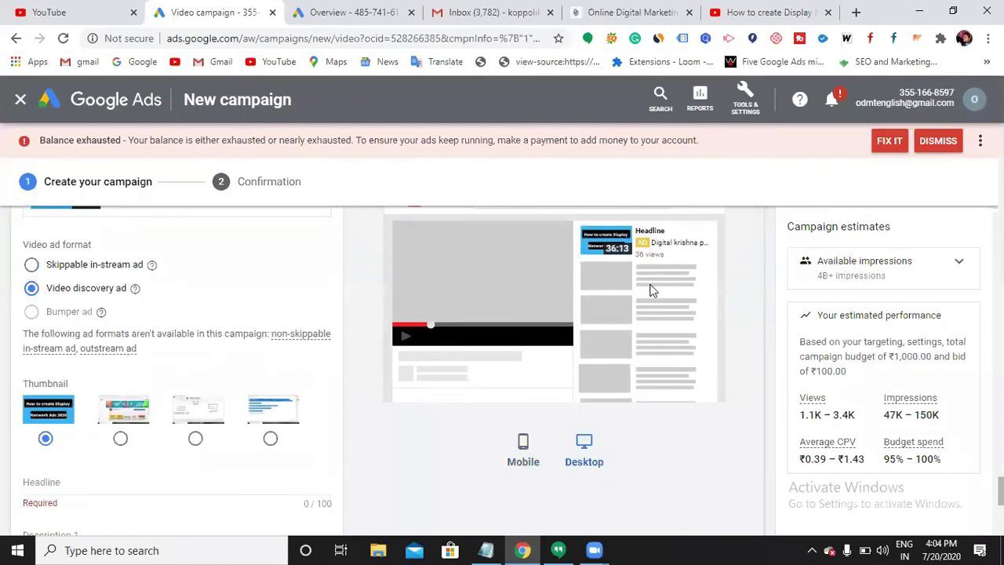
scroll(642, 338, "up", 2)
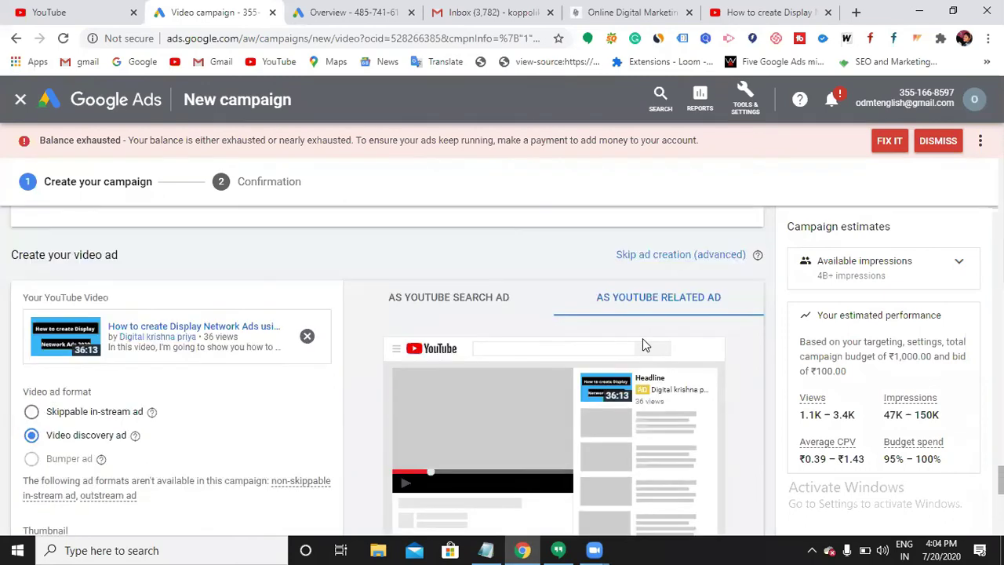
left_click(499, 311)
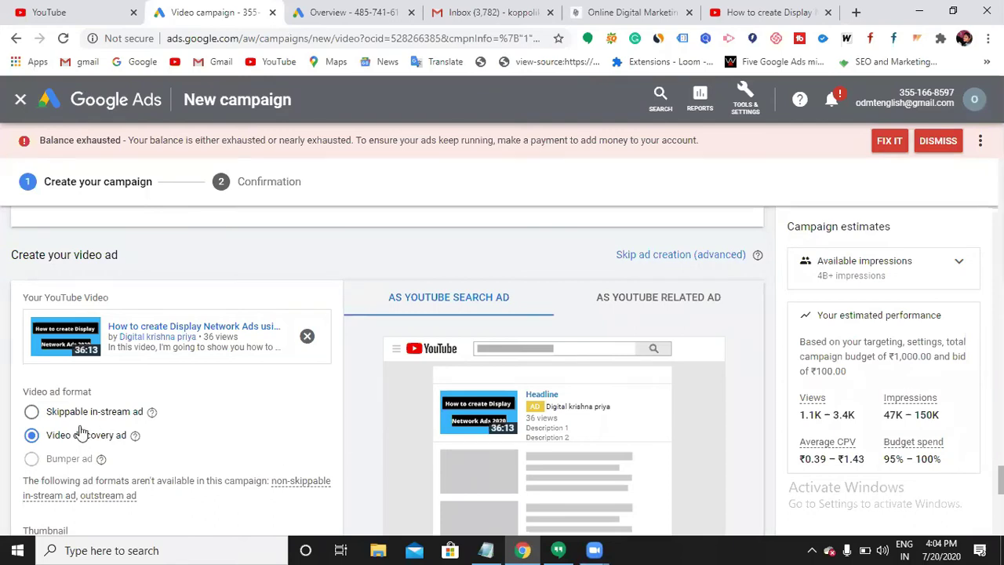
left_click(32, 413)
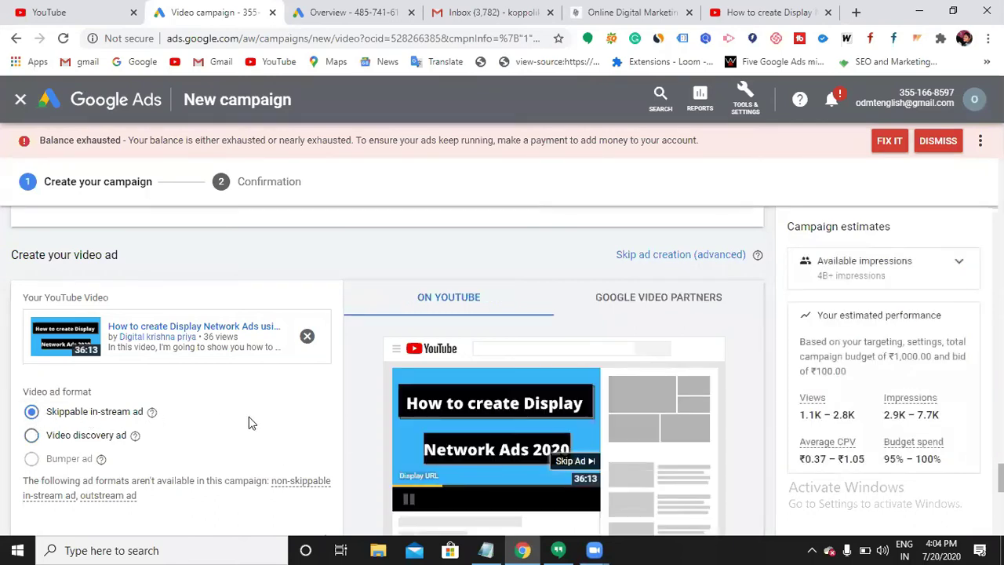
scroll(418, 423, "down", 2)
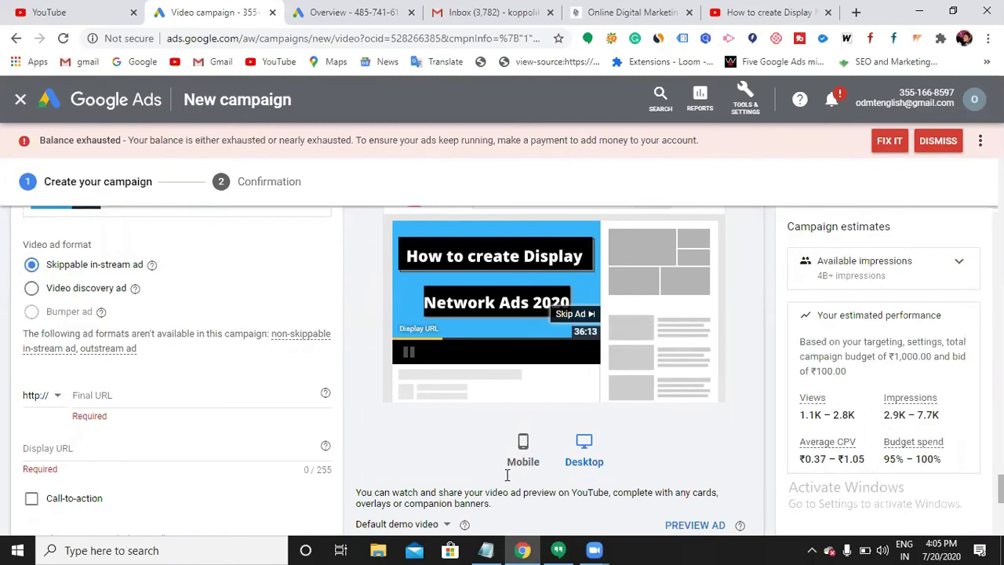
Check the durations of non-skippable and bumper ads in the Notepad notes and return to the campaign in Chrome
left_click(485, 550)
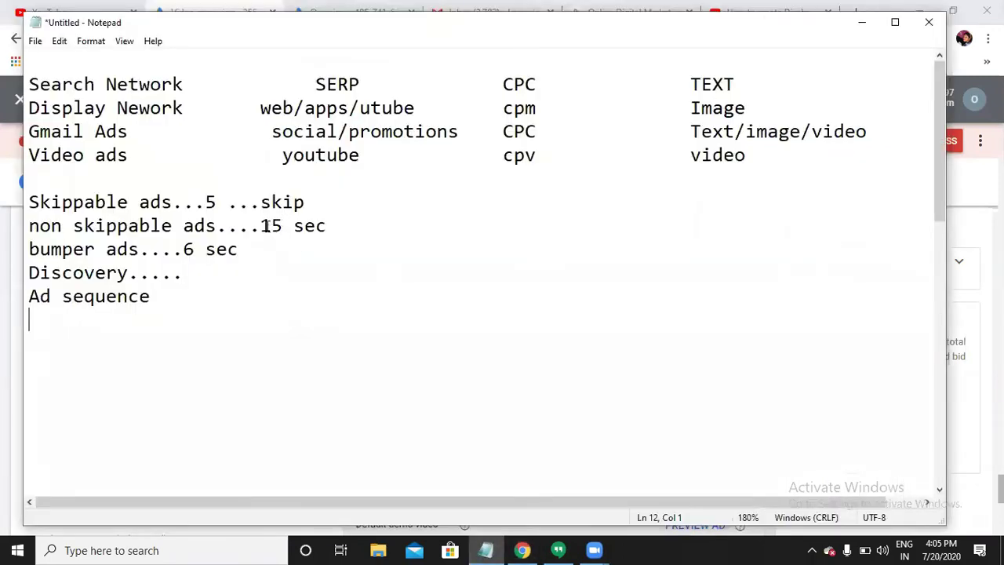
left_click_drag(272, 228, 329, 227)
left_click(341, 231)
left_click_drag(183, 250, 273, 252)
left_click(273, 252)
left_click(862, 33)
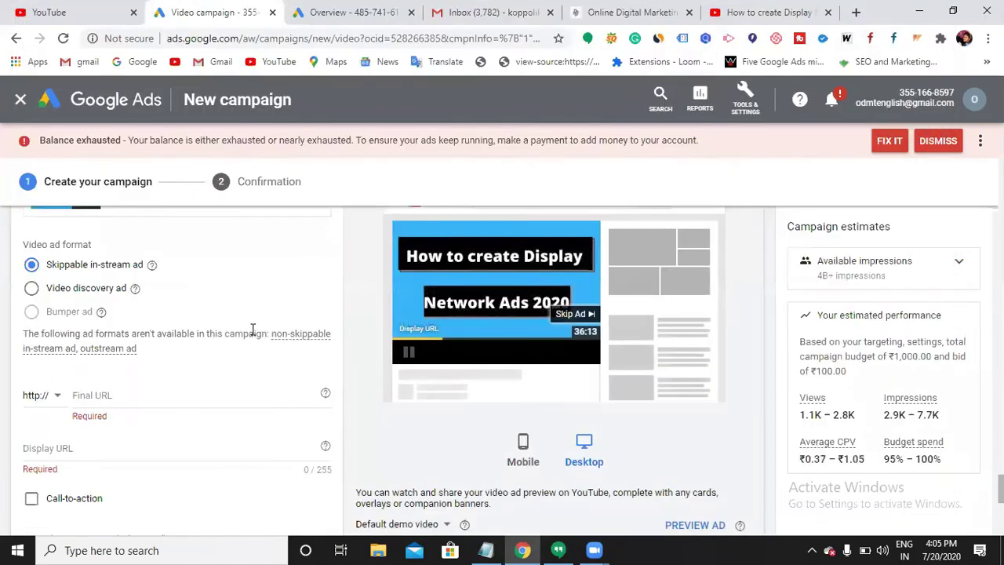
scroll(244, 358, "down", 1)
left_click(168, 324)
left_click(656, 12)
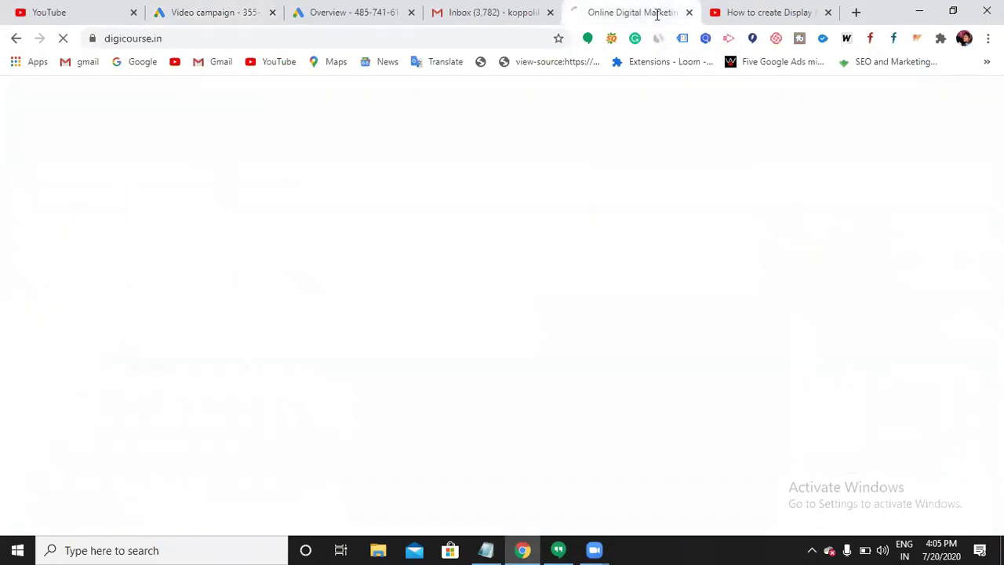
left_click(227, 39)
left_click_drag(226, 39, 101, 36)
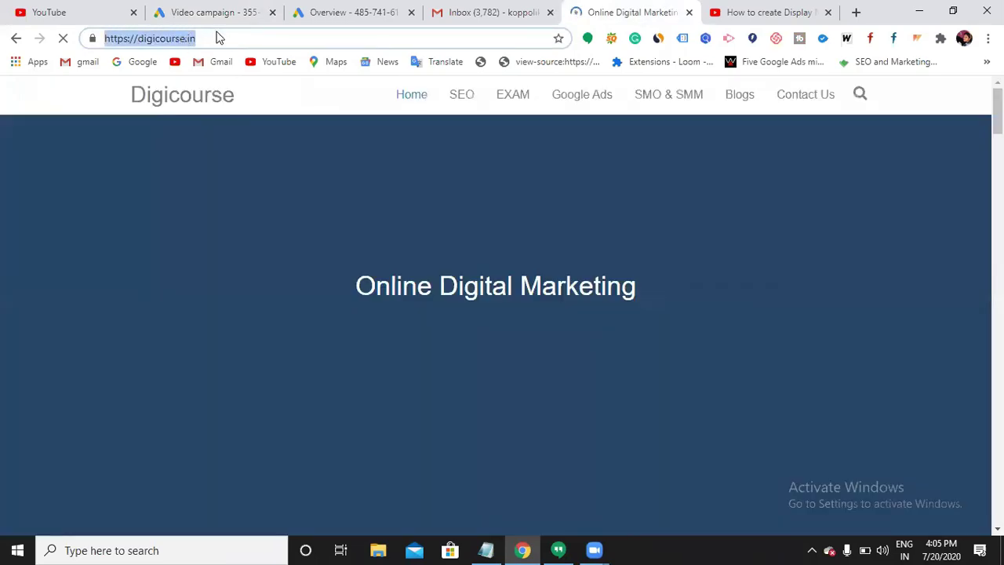
left_click(222, 16)
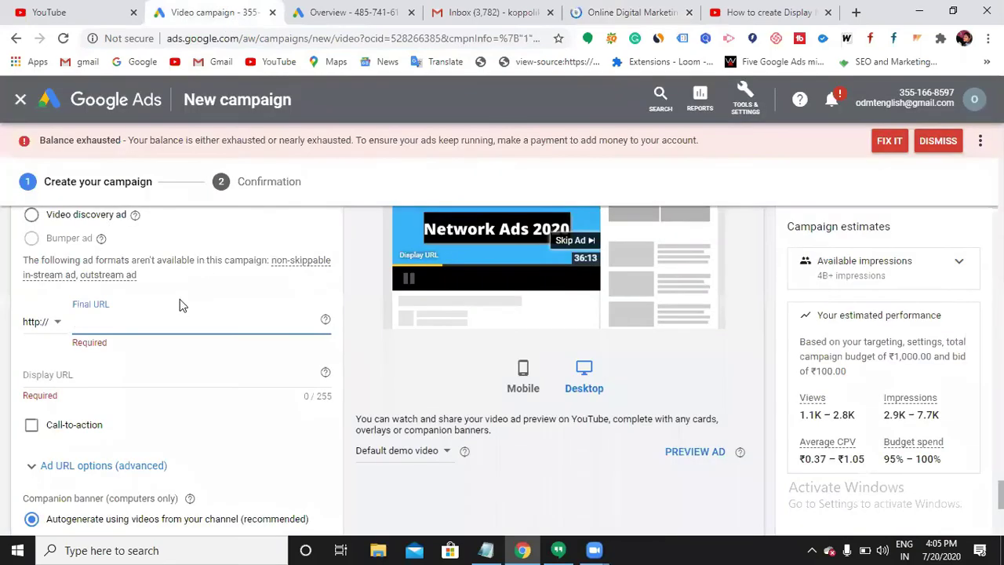
type("digicourse.in/")
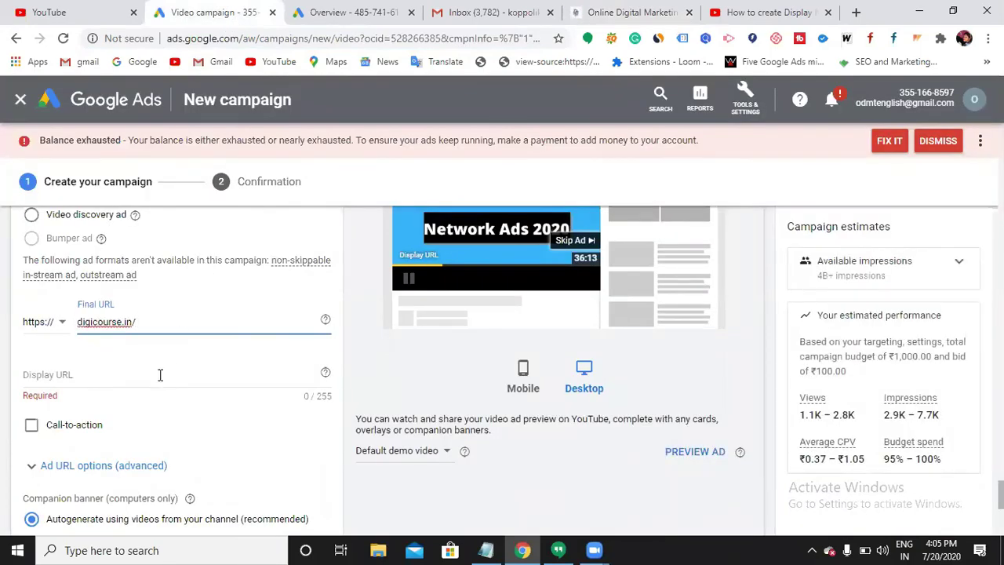
Set the video ad's display URL to digicourse.in/
left_click(160, 377)
left_click(177, 323)
left_click(176, 369)
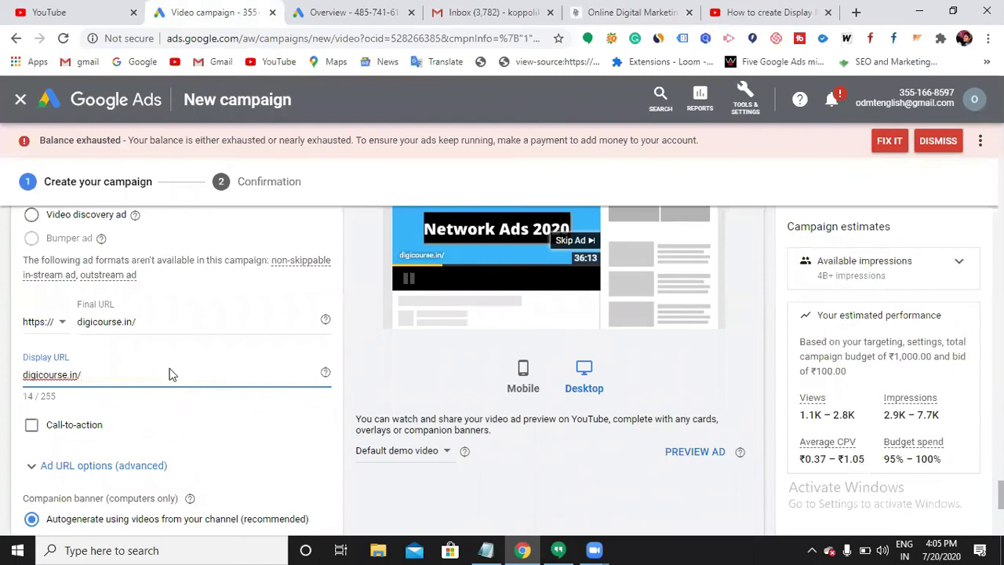
scroll(172, 374, "up", 1)
scroll(169, 375, "down", 1)
Enable the video ad's call-to-action with the text "Sign Up" and check it in the ad preview
left_click(31, 428)
scroll(443, 330, "up", 1)
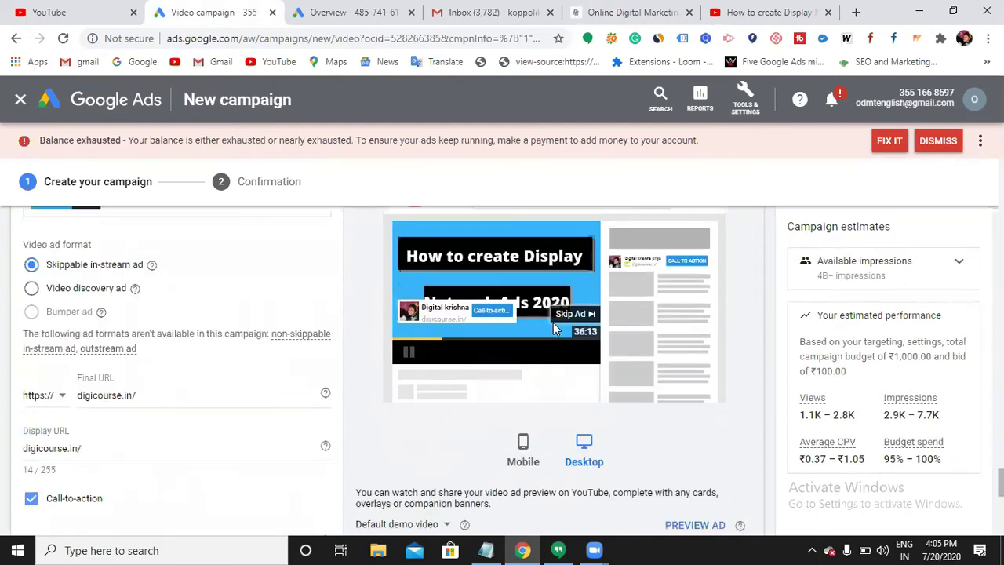
scroll(212, 370, "down", 2)
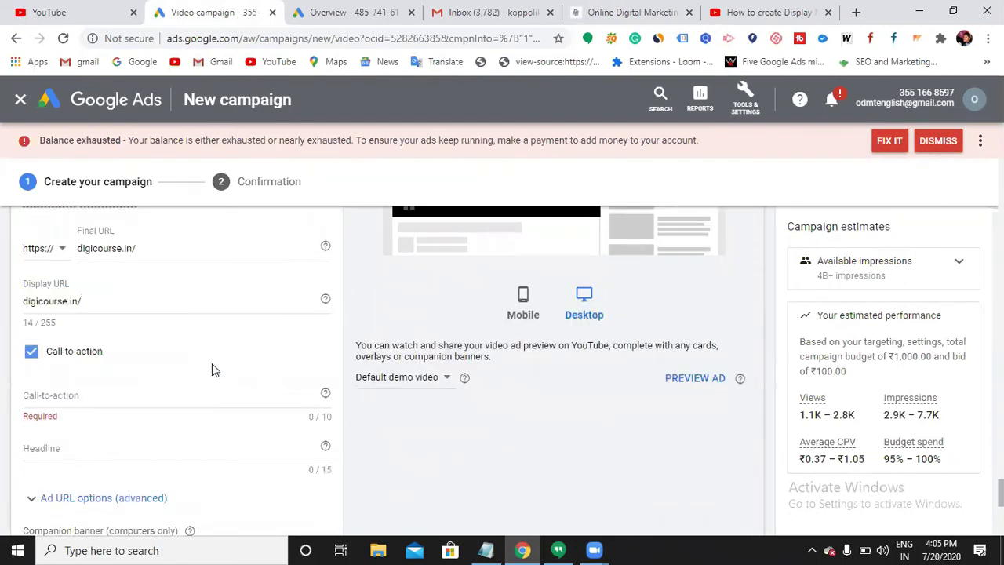
left_click(112, 390)
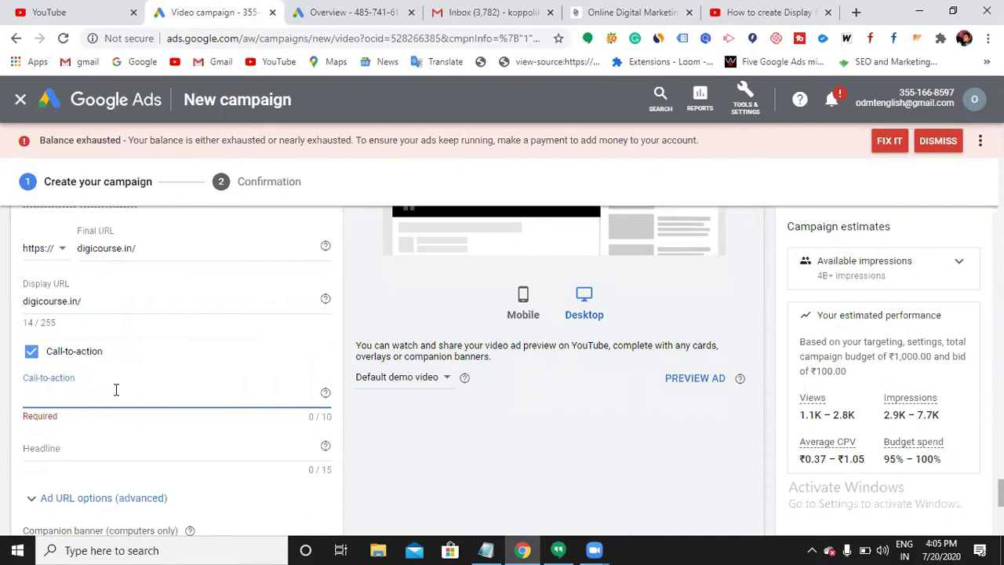
type("Sign Up")
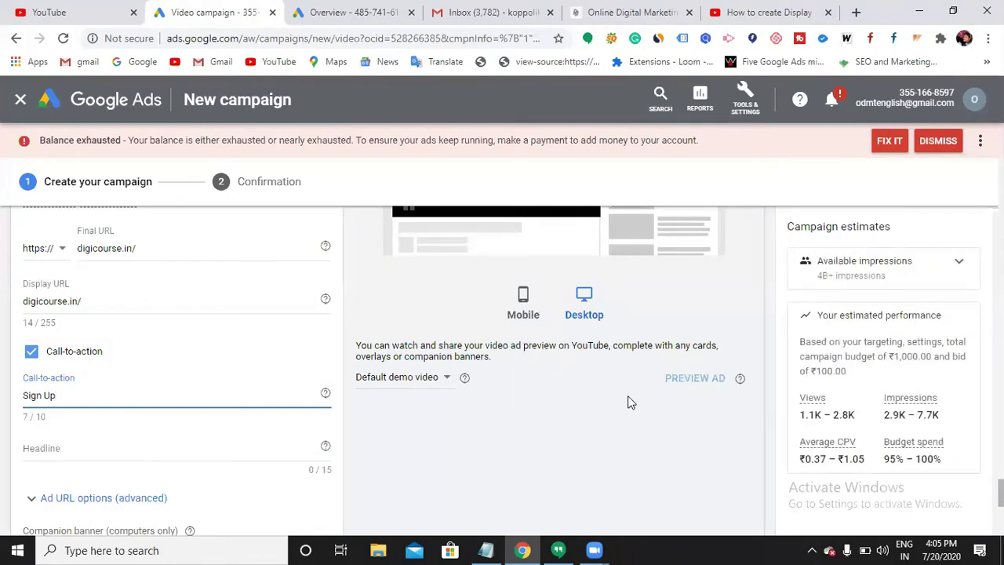
scroll(627, 404, "up", 2)
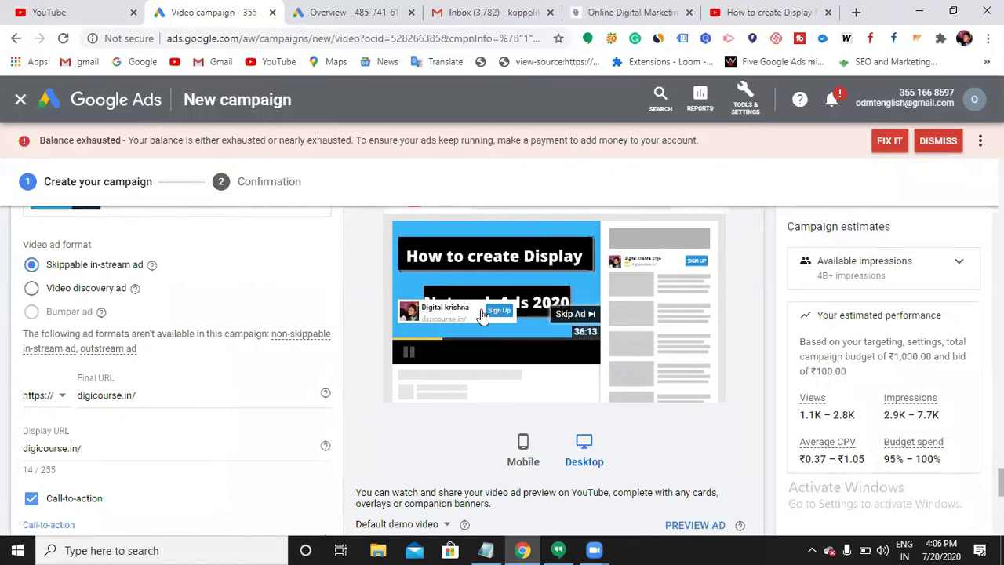
scroll(101, 426, "down", 2)
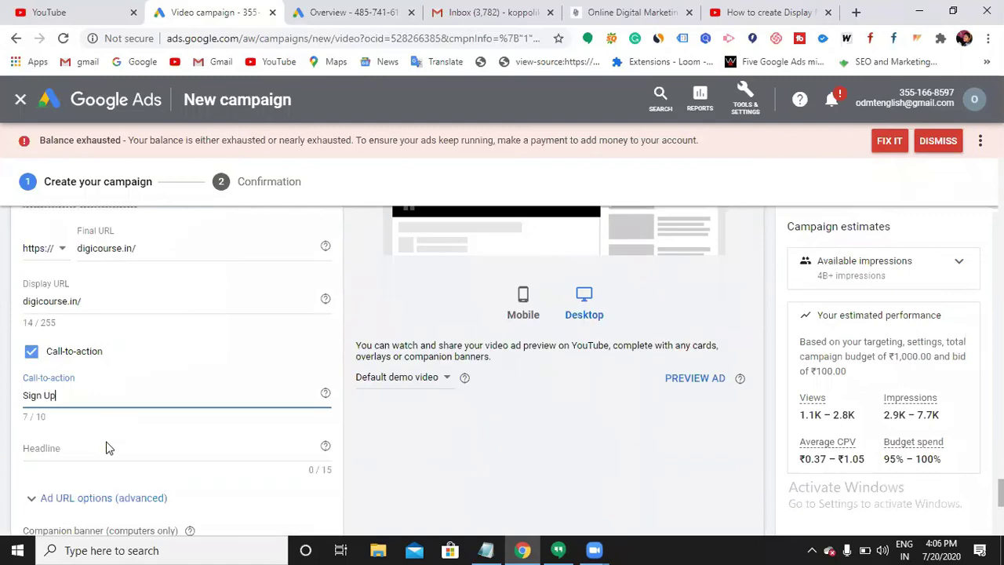
Review the in-stream ad preview along with the ad's URL, headline and companion banner settings
left_click(107, 446)
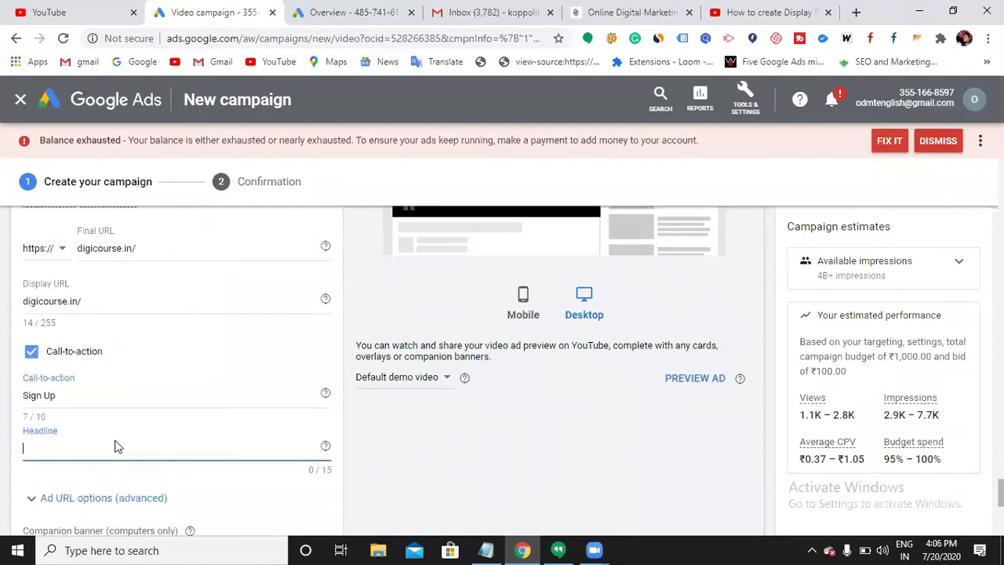
scroll(354, 383, "up", 2)
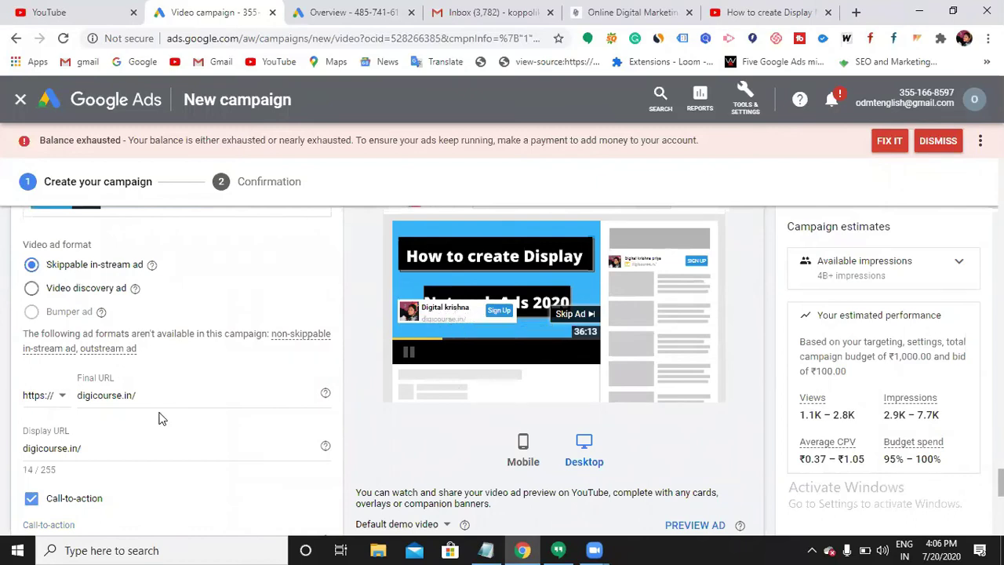
scroll(169, 414, "down", 2)
scroll(189, 476, "down", 2)
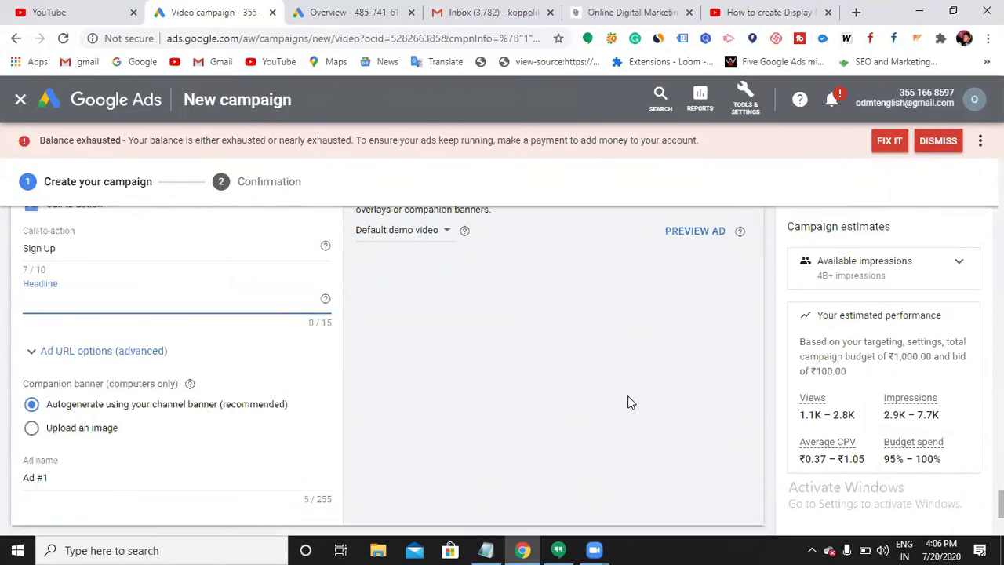
scroll(630, 403, "up", 3)
scroll(477, 226, "up", 1)
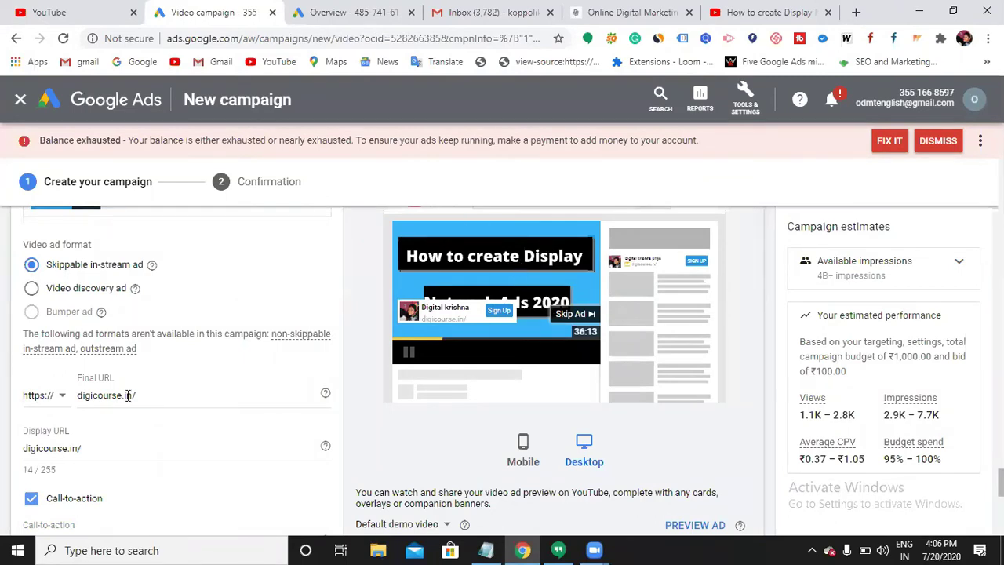
Rename the video ad as "Digicourse"
scroll(130, 395, "down", 4)
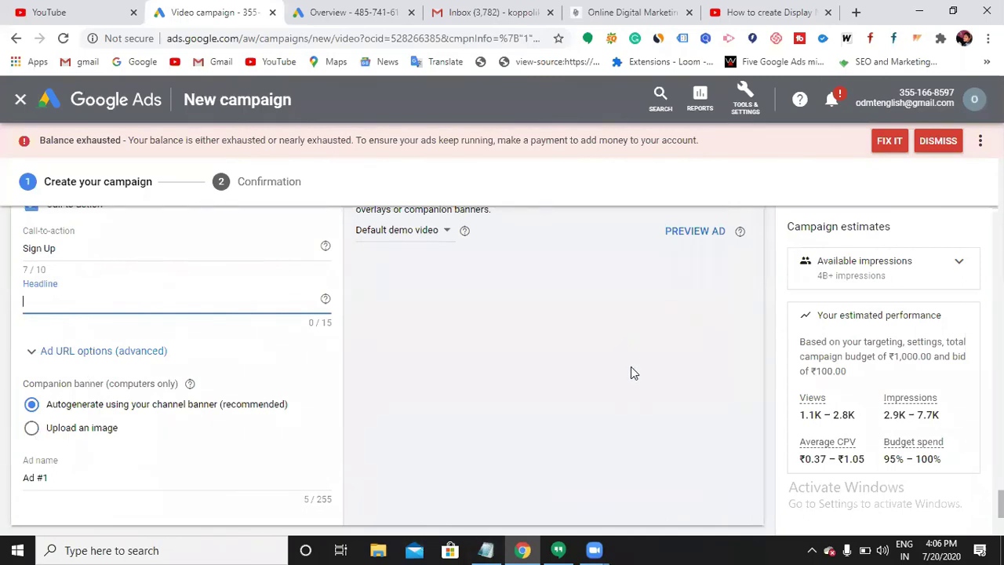
left_click(57, 478)
key("BackSpace")
key("BackSpace")
key("BackSpace")
key("BackSpace")
key("BackSpace")
type("Digi")
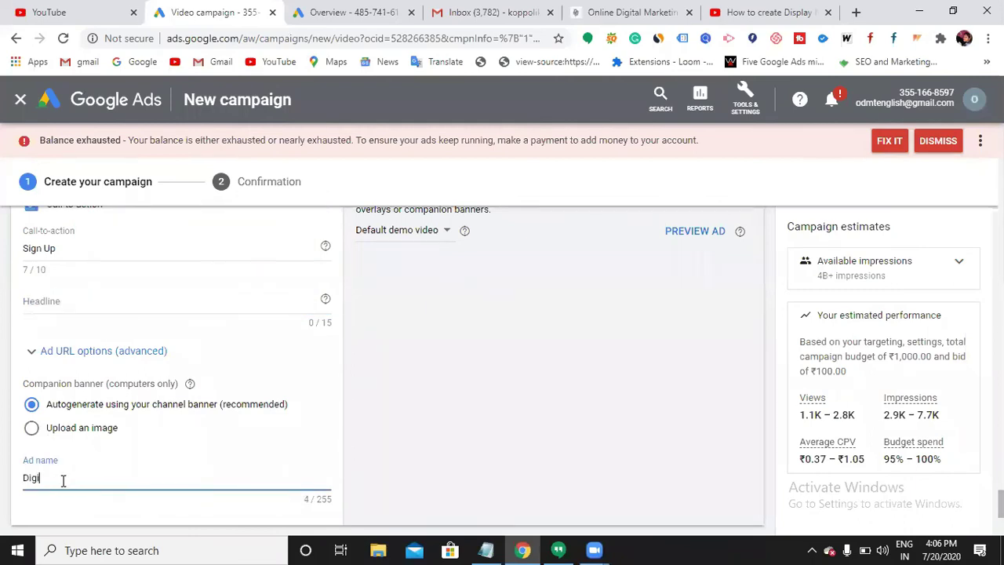
type("course")
Create the video campaign and continue to its ad groups page
scroll(200, 432, "down", 1)
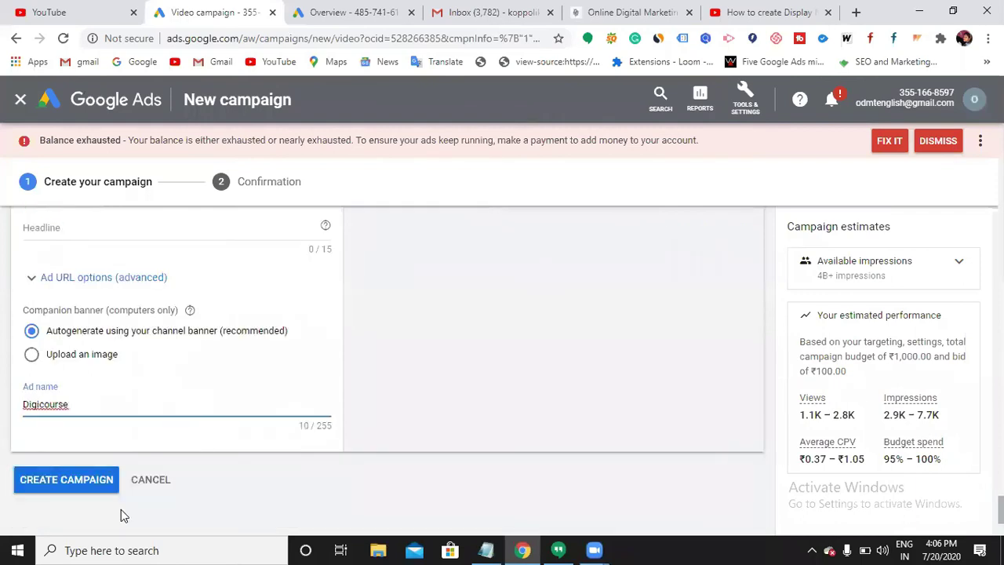
left_click(96, 481)
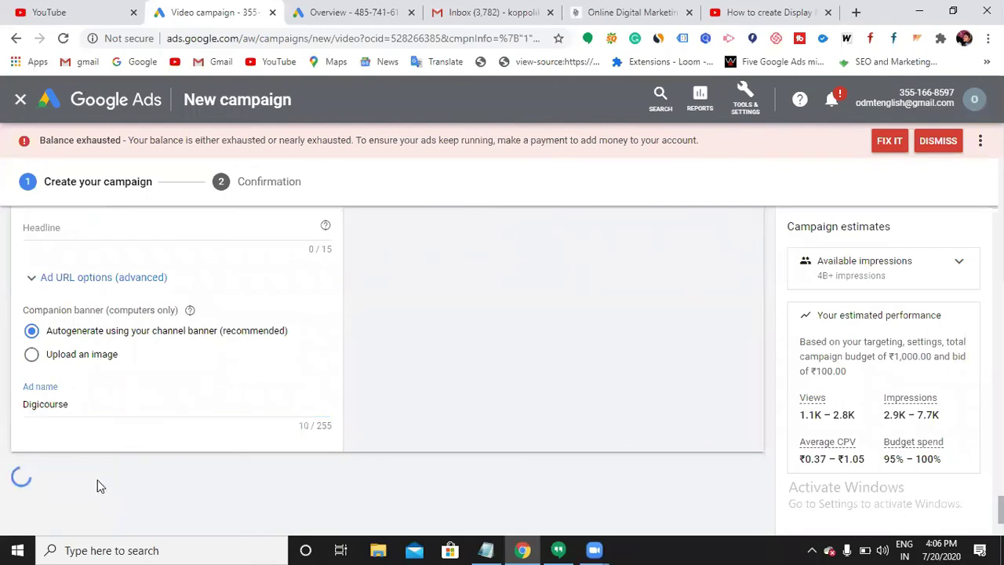
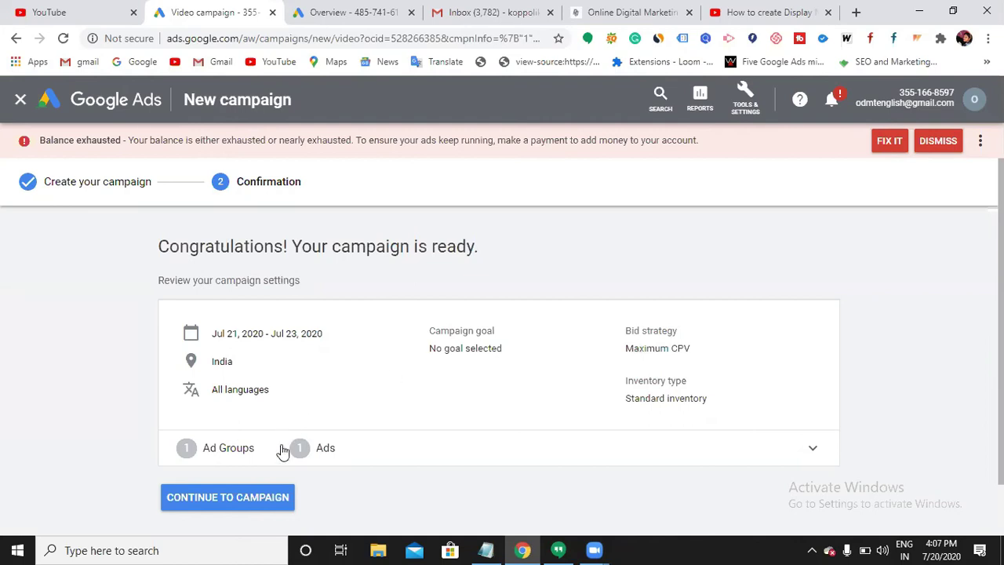
left_click(259, 500)
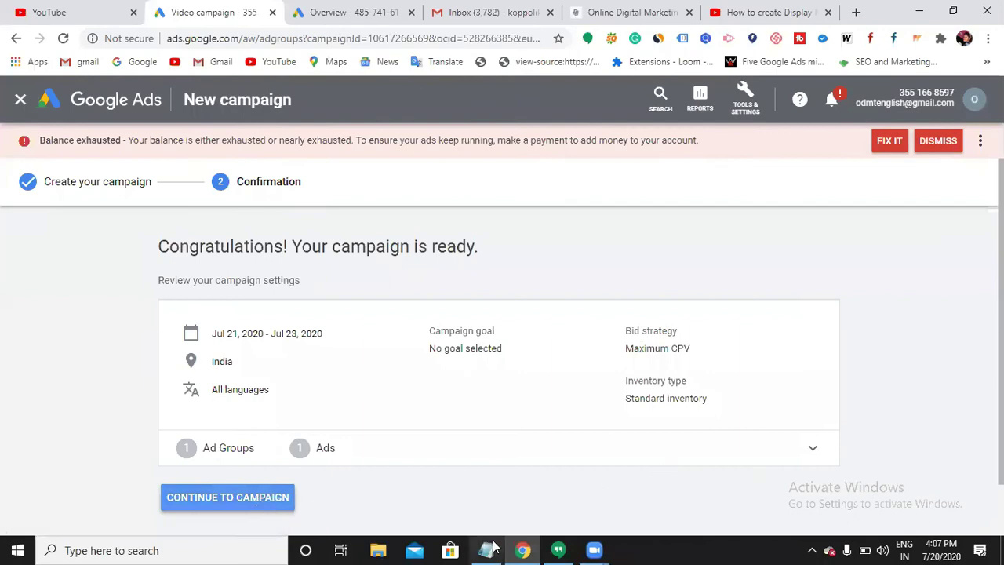
mouse_move(487, 549)
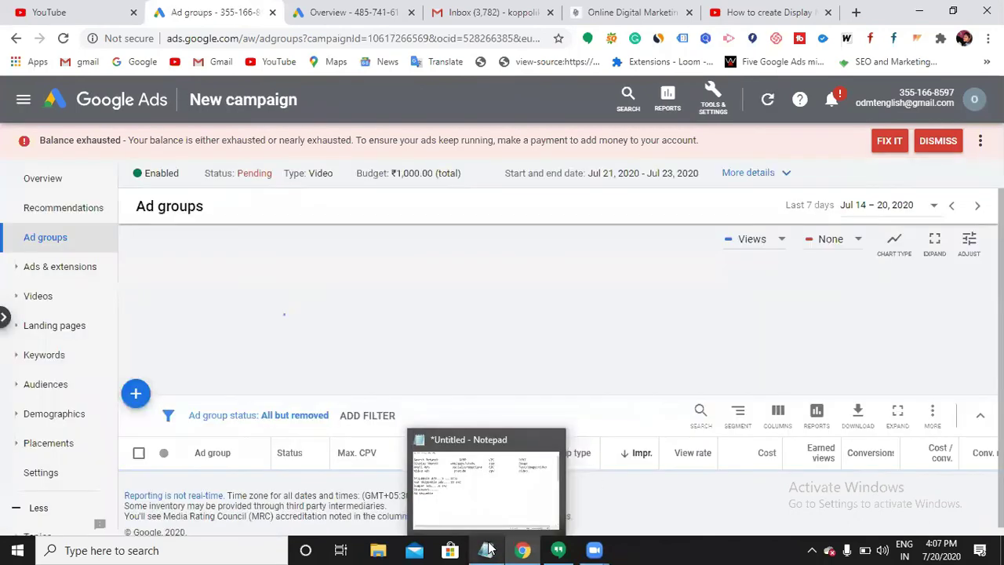
Switch to the Notepad notes and remove the surplus blank lines above "Mobile App ads"
left_click(486, 550)
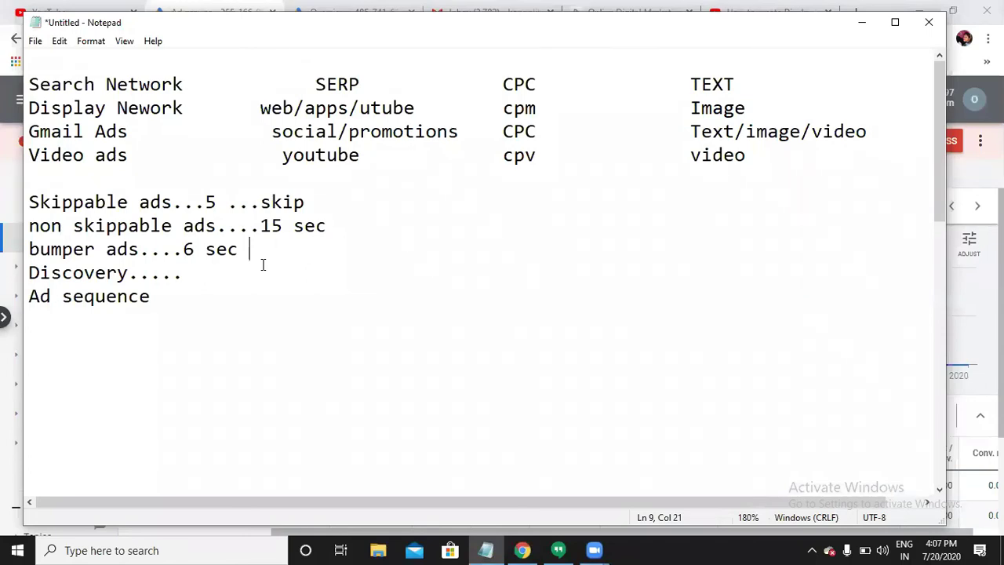
scroll(302, 283, "down", 3)
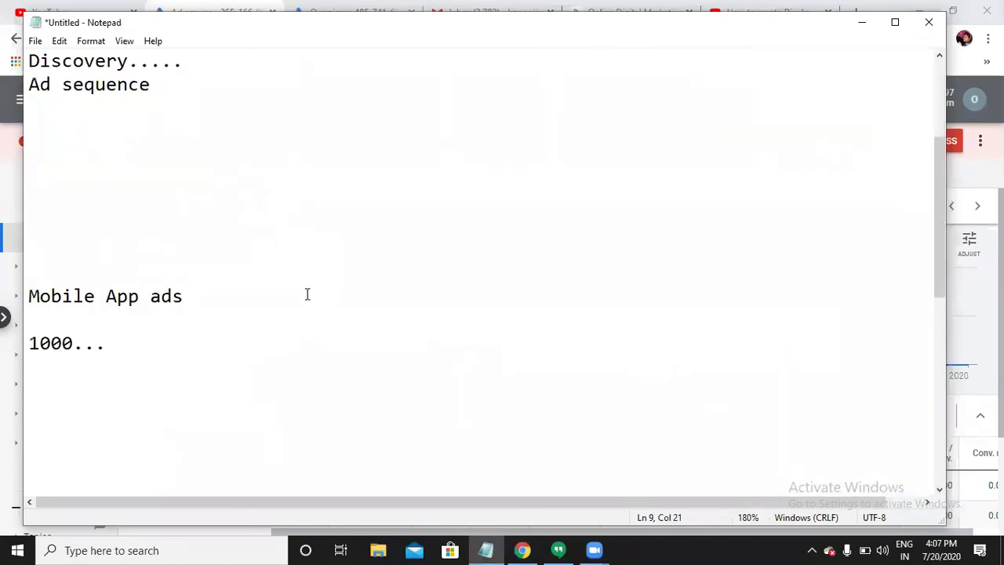
left_click(31, 295)
key("BackSpace")
key("BackSpace")
key("BackSpace")
key("BackSpace")
key("BackSpace")
key("BackSpace")
key("BackSpace")
Add "Playstore/apps/you/web" and "CPI" as spaced columns after "Mobile App ads" in the notes
left_click(196, 131)
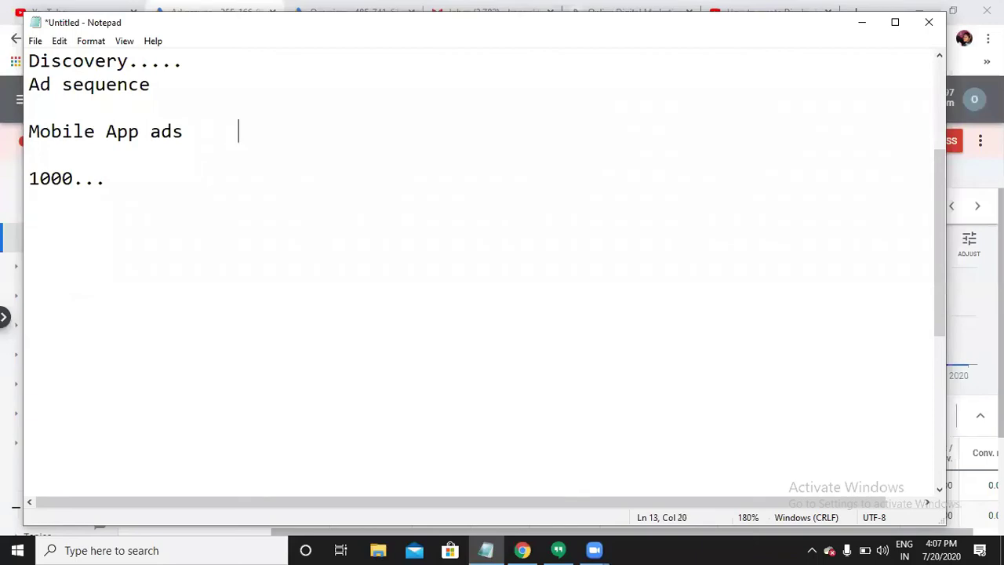
type("Pl")
type("aydt")
key("BackSpace")
key("BackSpace")
type("store")
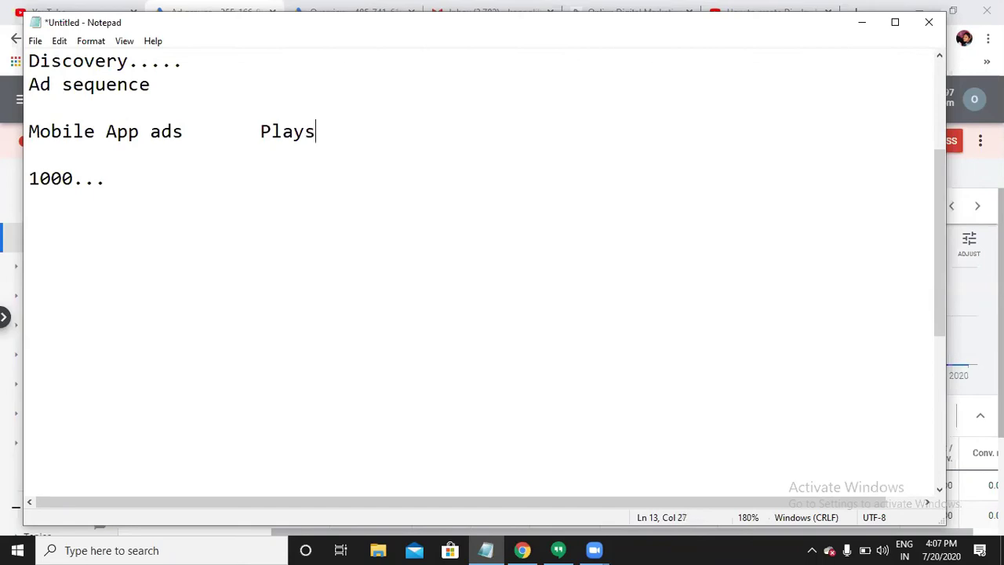
type("/a")
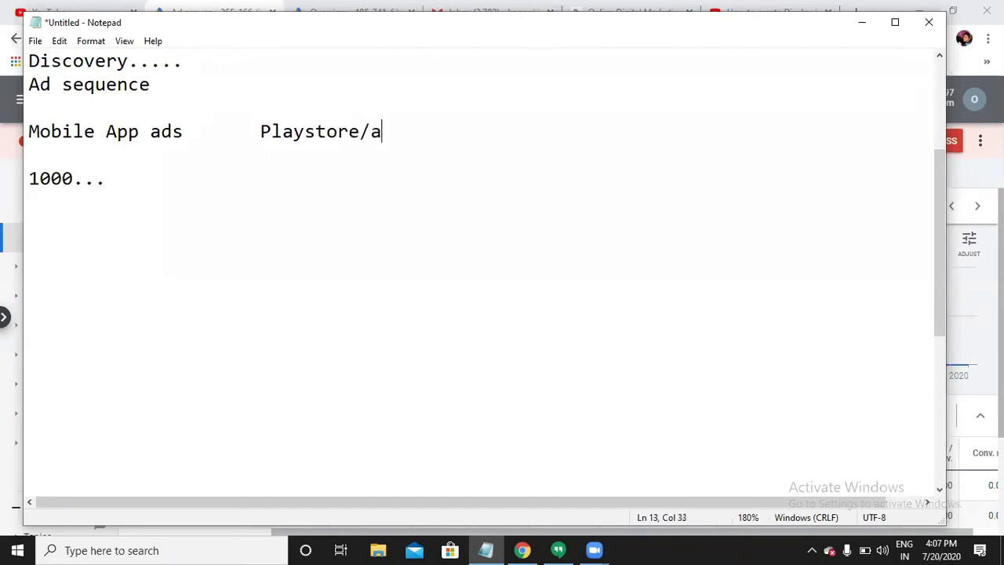
type("pps/you/")
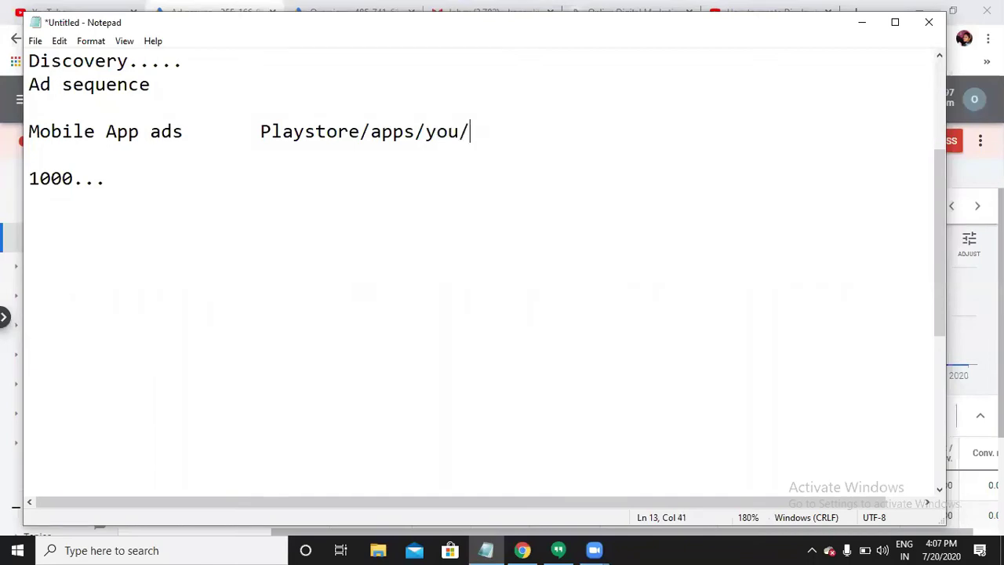
type("web")
type("CPI")
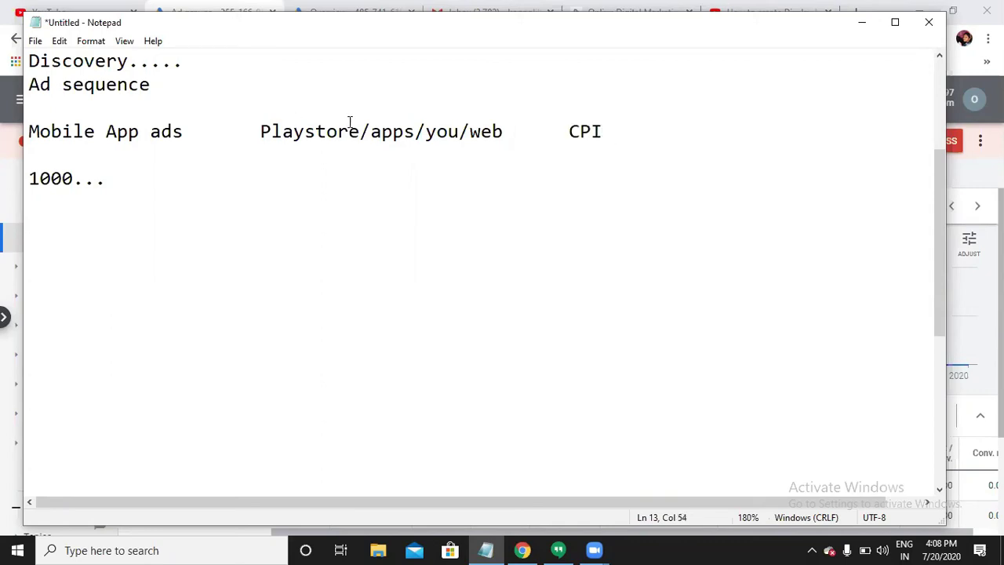
Return to Google Ads in the browser and start a new campaign from the account's campaigns list
left_click(863, 33)
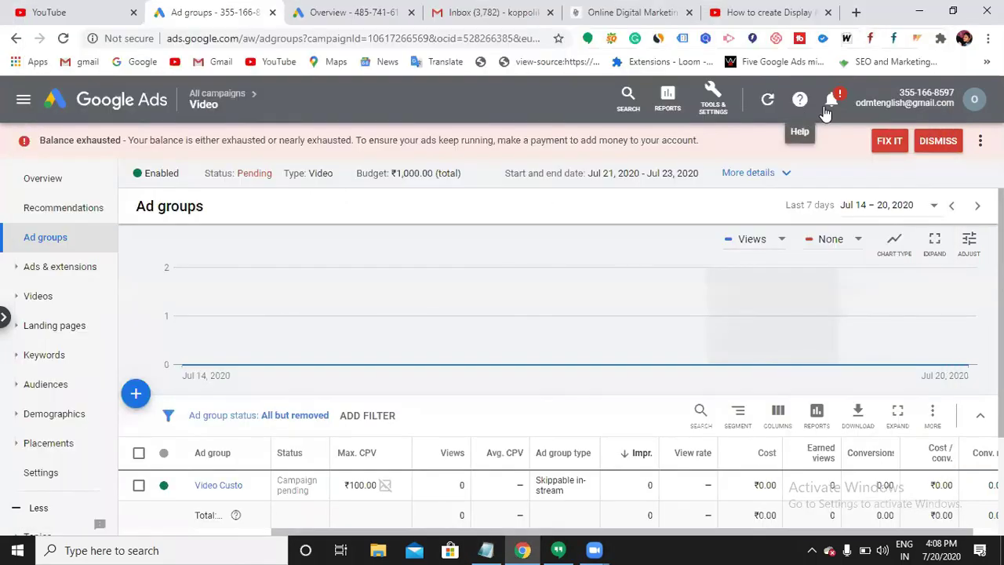
left_click(103, 110)
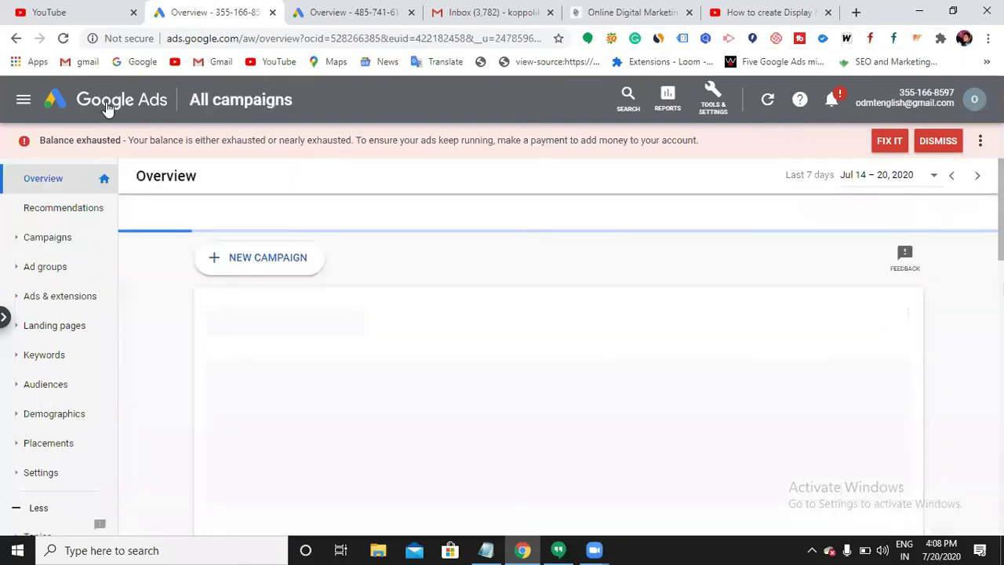
left_click(65, 238)
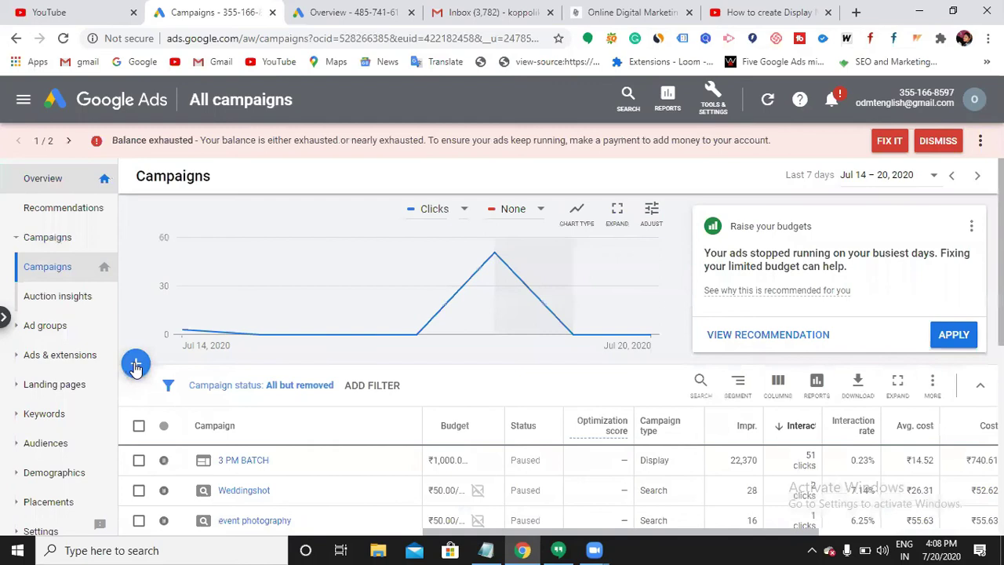
left_click(136, 365)
left_click(188, 424)
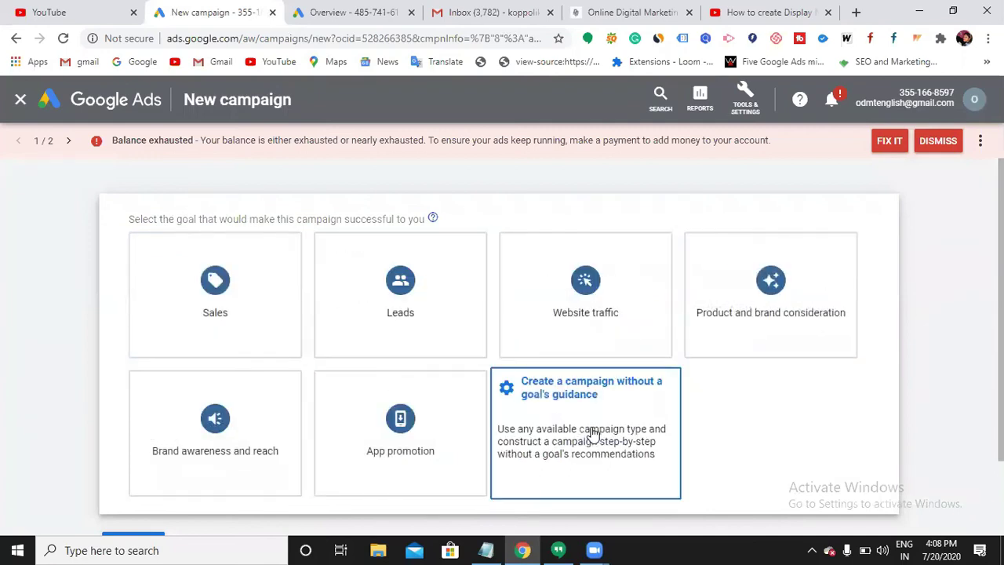
Create the campaign without a goal's guidance, using the App campaign type and the Android platform
left_click(555, 433)
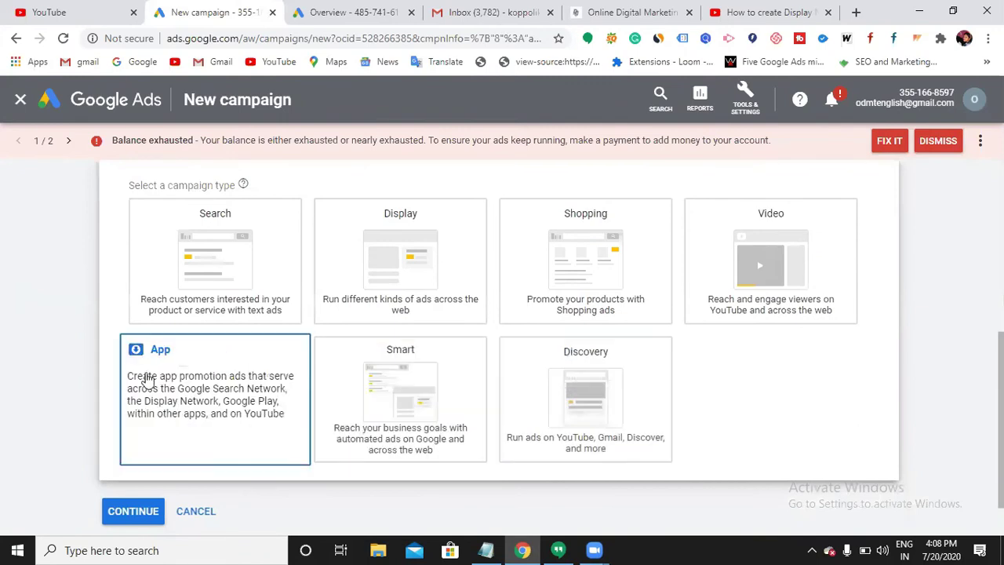
left_click(250, 422)
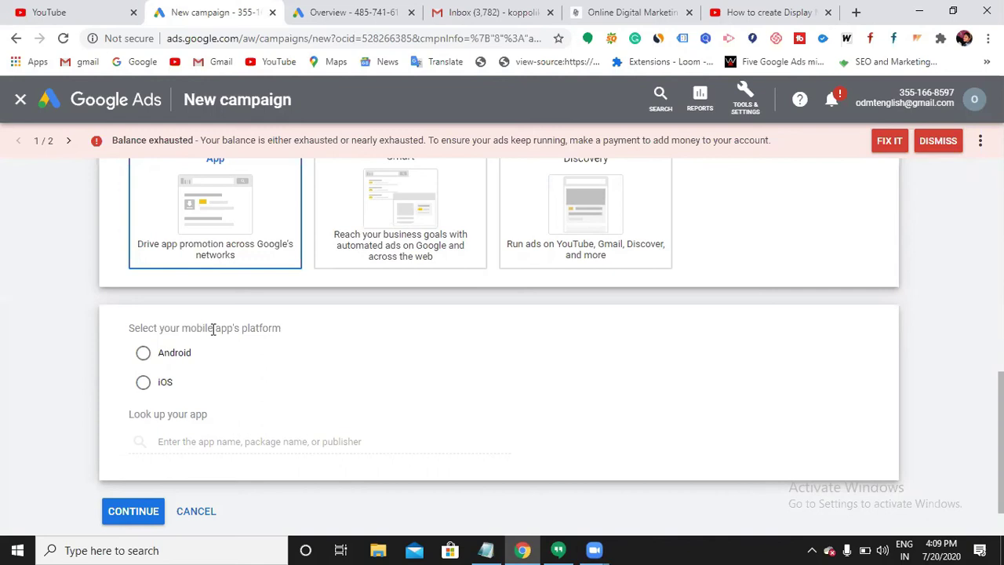
left_click(144, 354)
left_click(241, 437)
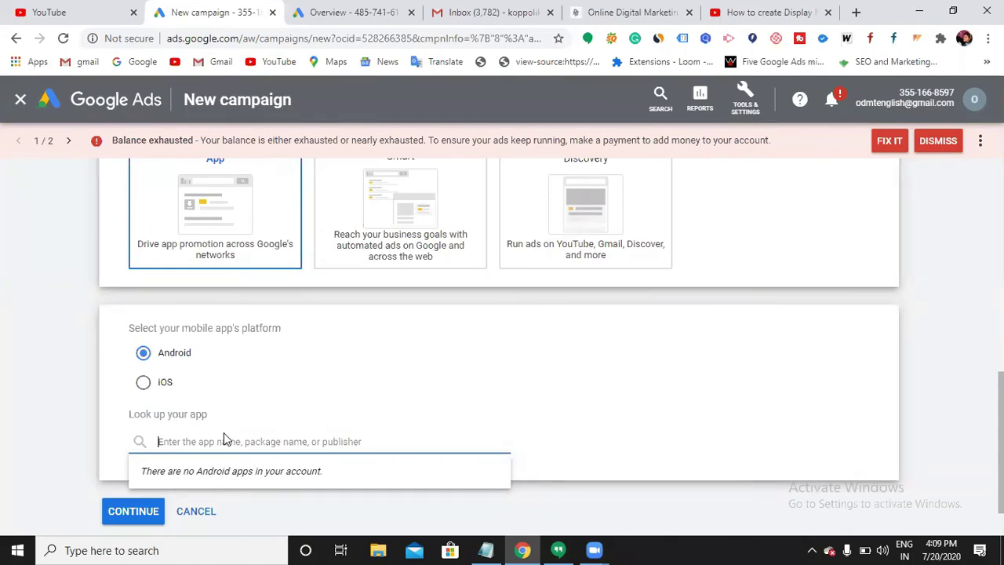
type("clu")
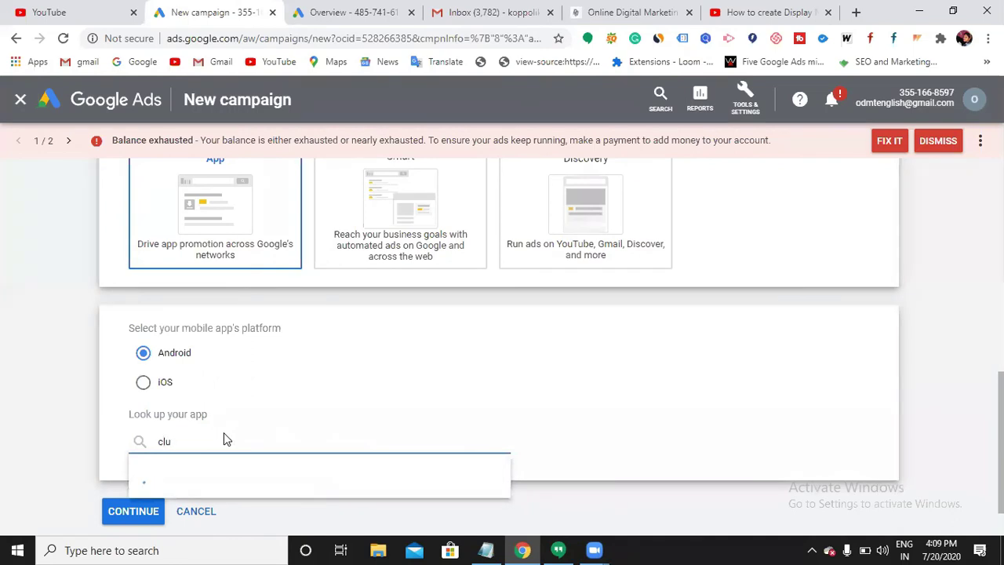
type("b")
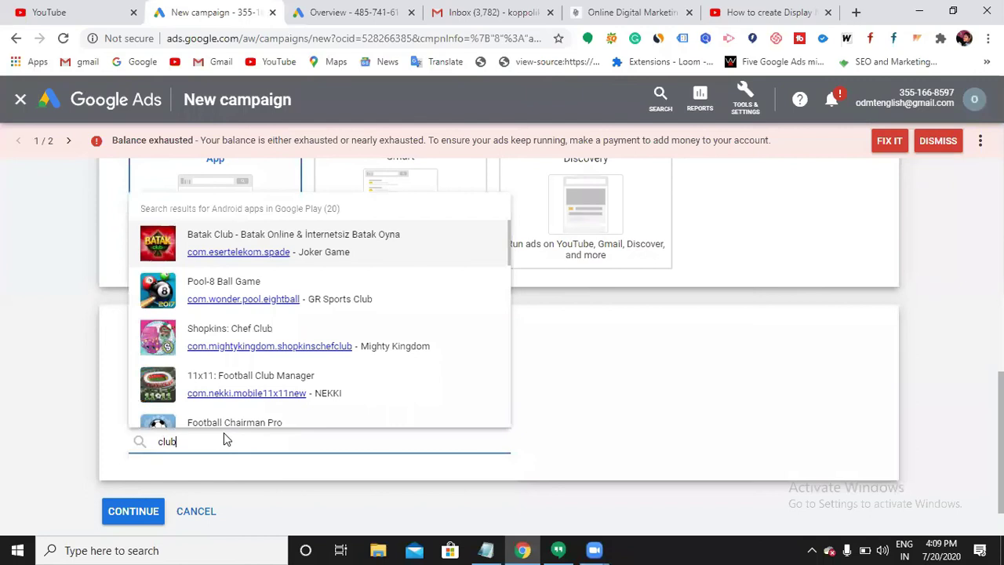
key("BackSpace")
key("BackSpace")
key("BackSpace")
key("BackSpace")
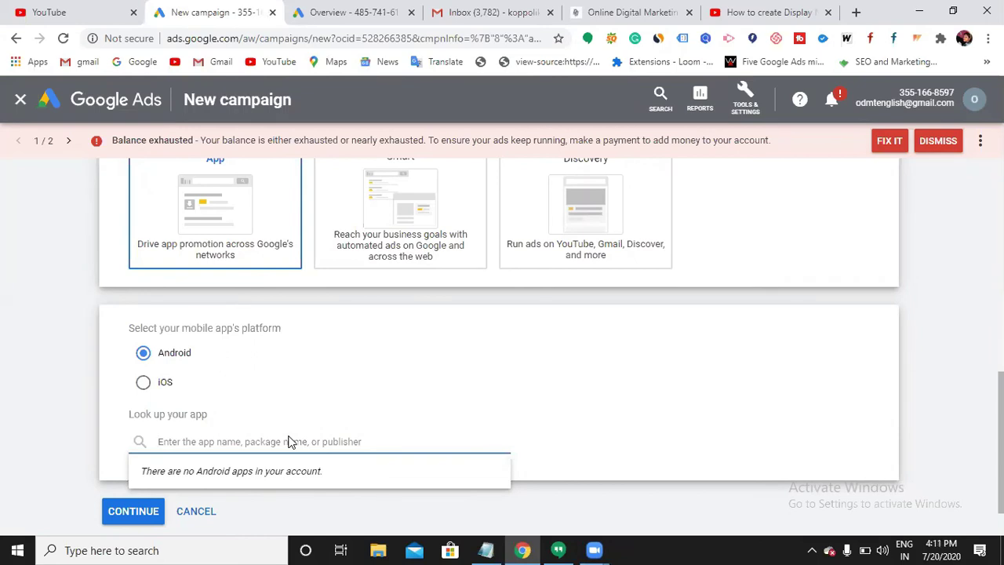
Look up "myntra", choose Myntra Online Shopping App as the promoted app, and continue to the campaign settings
type("m")
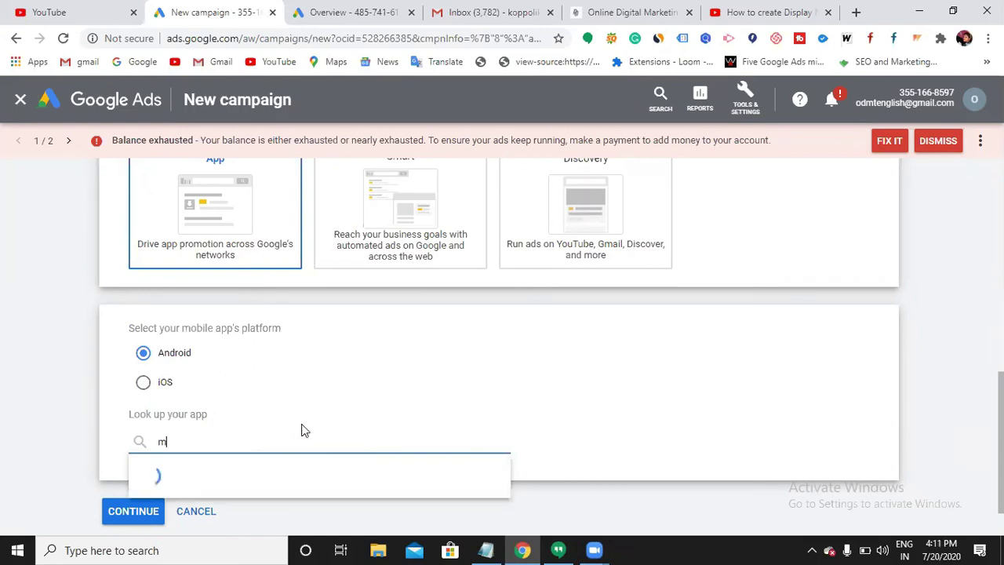
type("yntra")
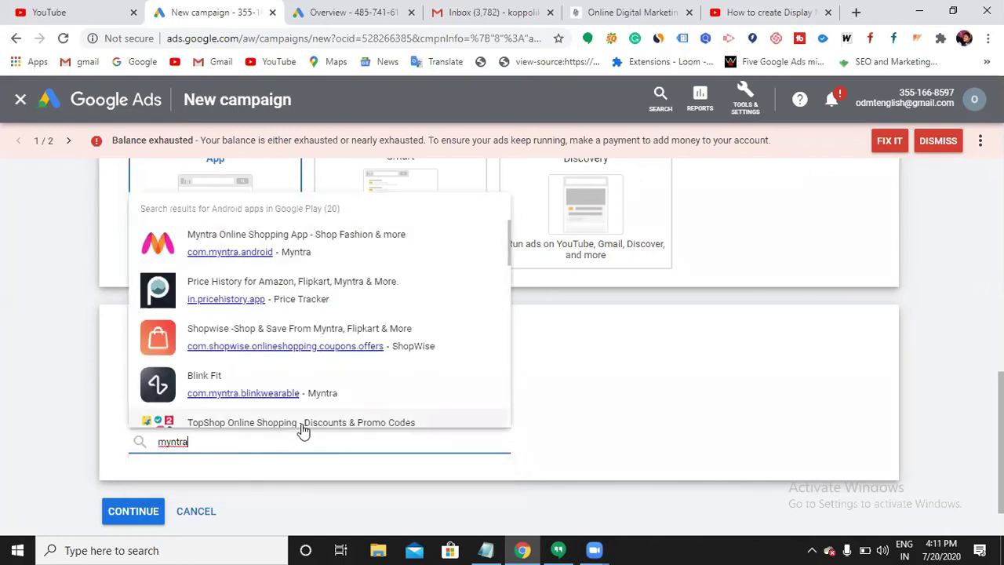
left_click(348, 259)
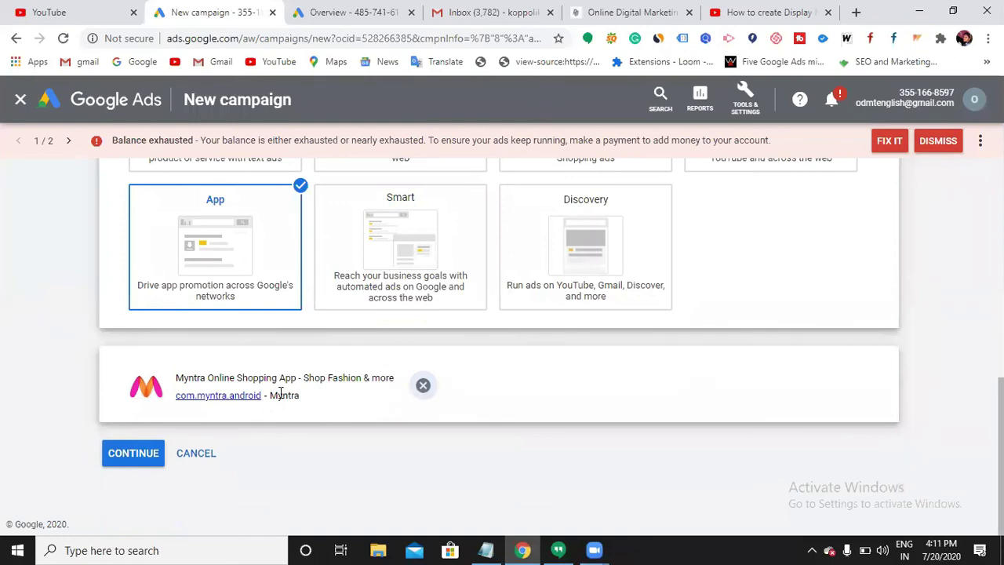
left_click(119, 455)
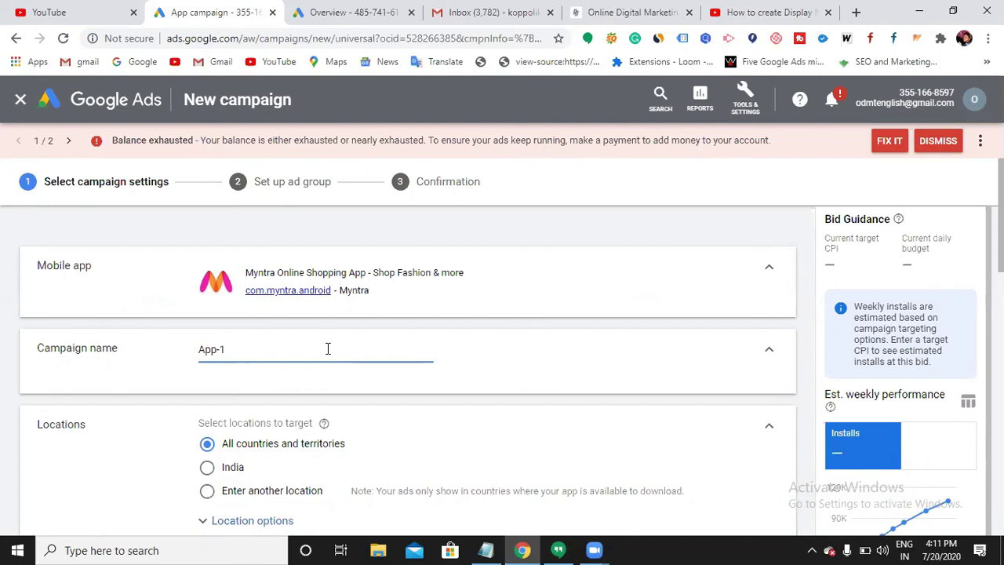
Replace the default campaign name with "Myntra online"
key("BackSpace")
key("BackSpace")
key("BackSpace")
key("BackSpace")
key("BackSpace")
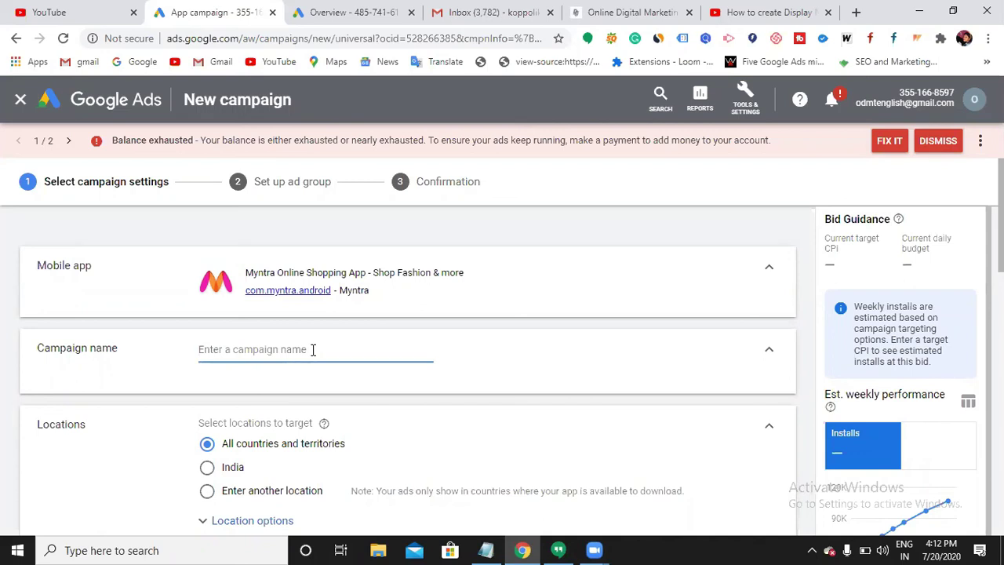
type("Myntra")
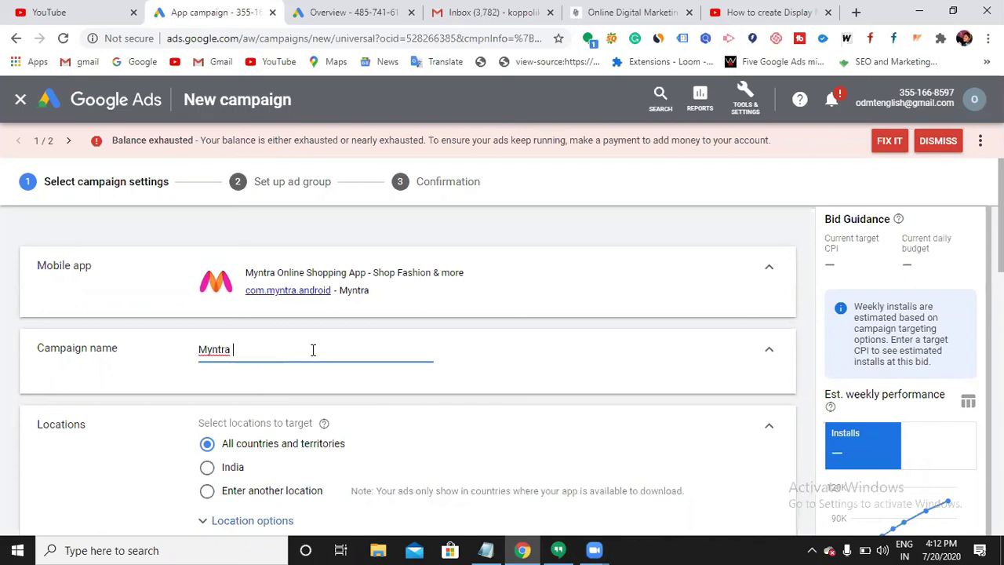
type(" online")
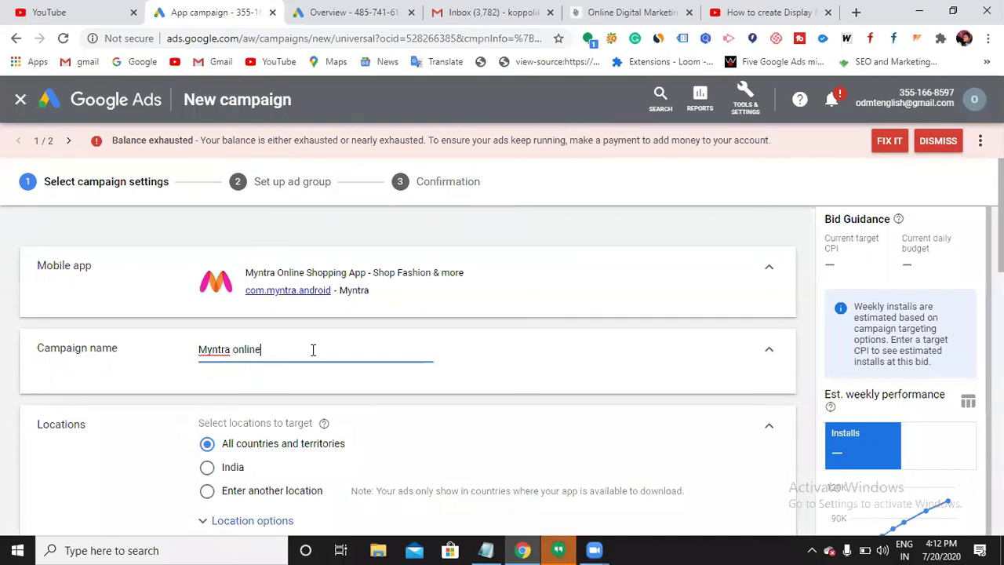
Set the campaign's average daily budget to ₹1000
scroll(339, 355, "down", 2)
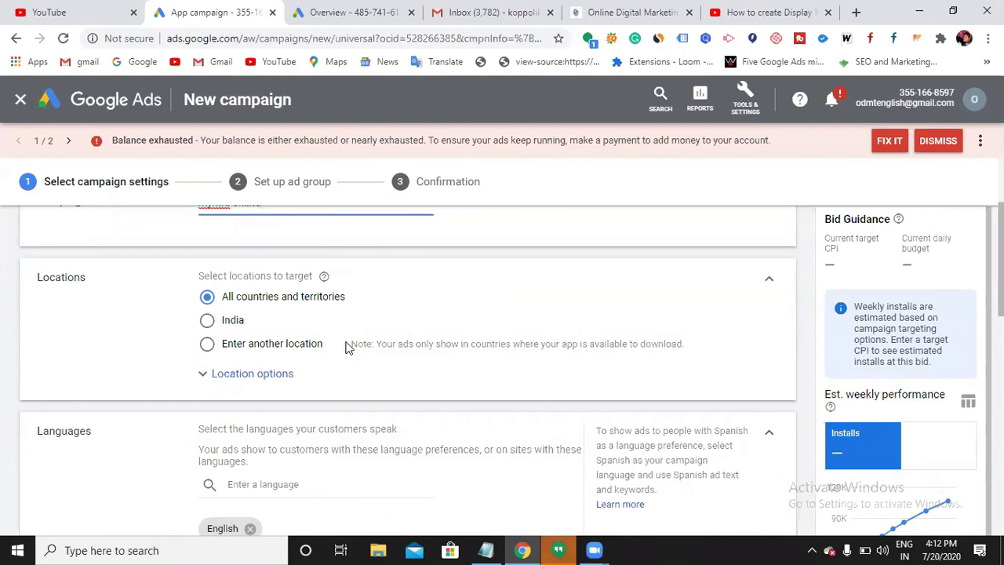
scroll(359, 343, "down", 1)
scroll(359, 339, "down", 1)
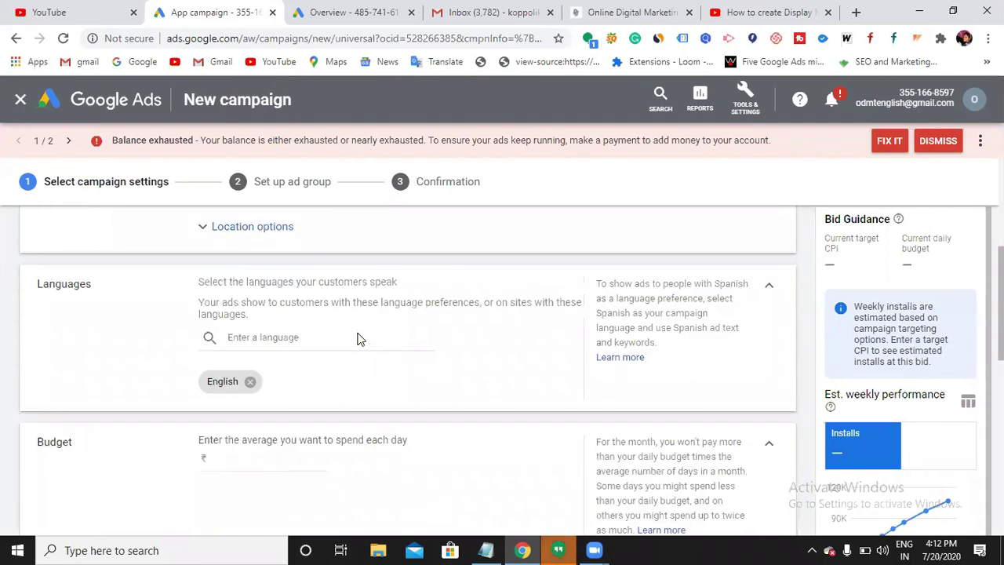
left_click(270, 465)
type("1000")
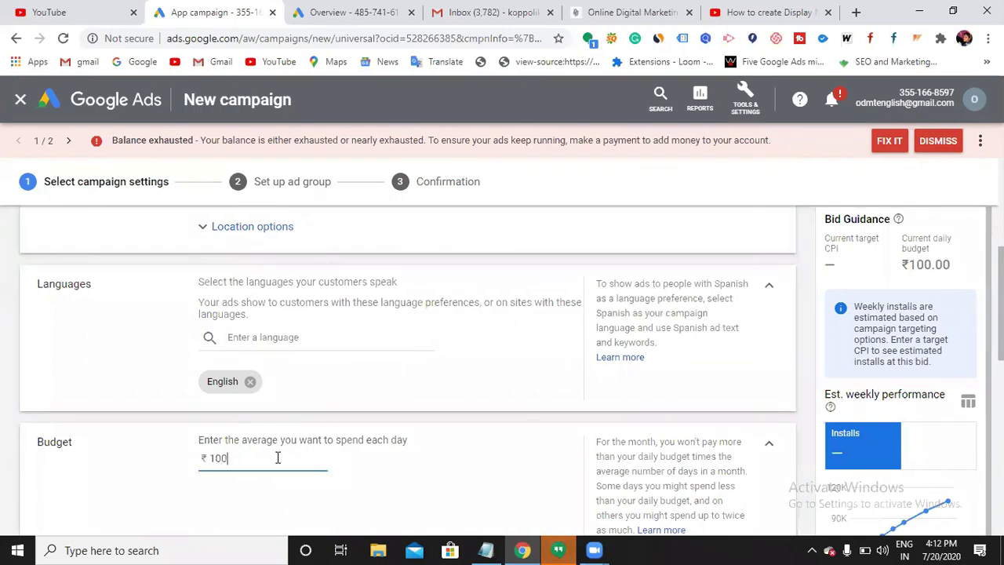
Set the target cost-per-install in the bidding settings to ₹100
scroll(281, 459, "down", 1)
scroll(281, 460, "down", 1)
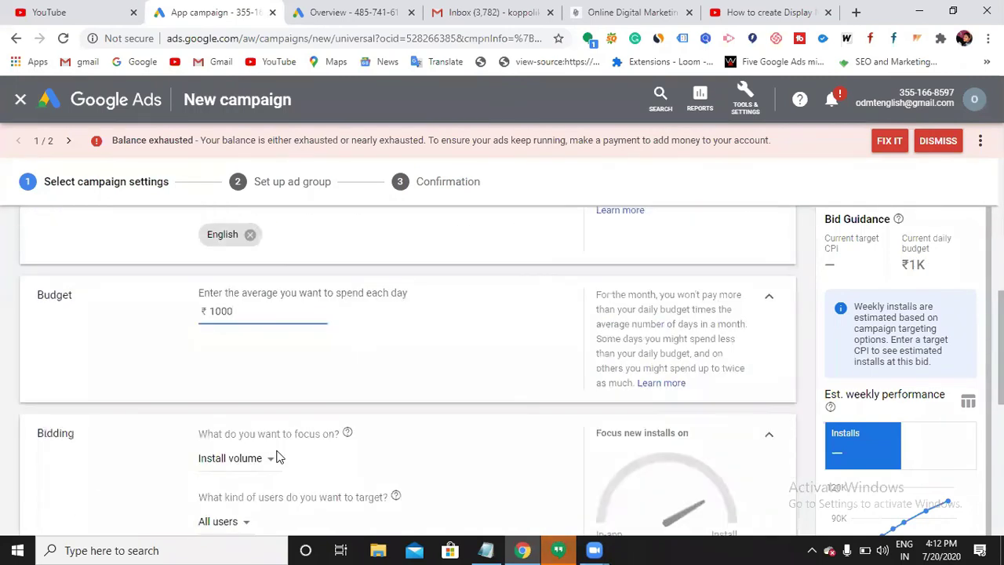
scroll(276, 457, "down", 1)
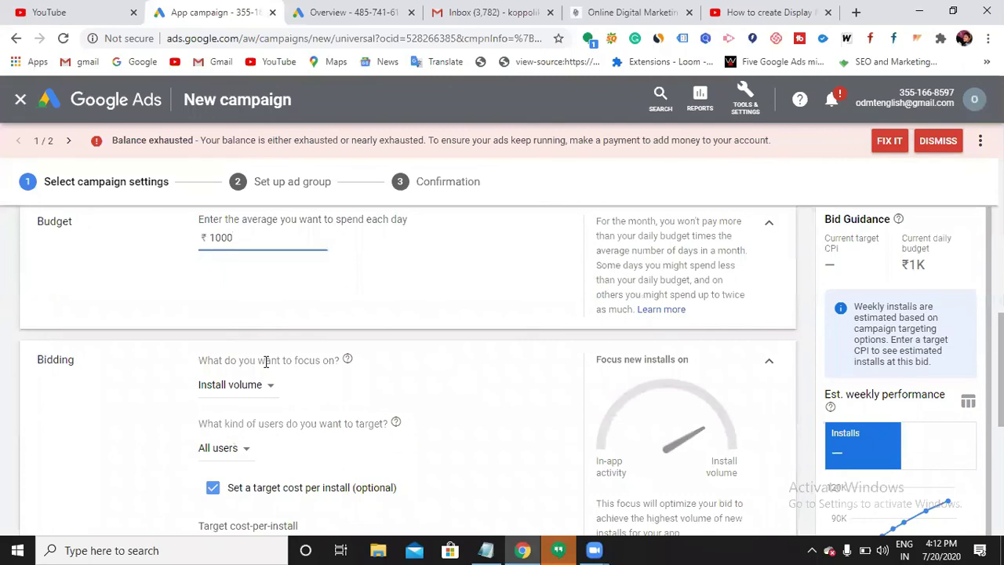
scroll(273, 404, "down", 1)
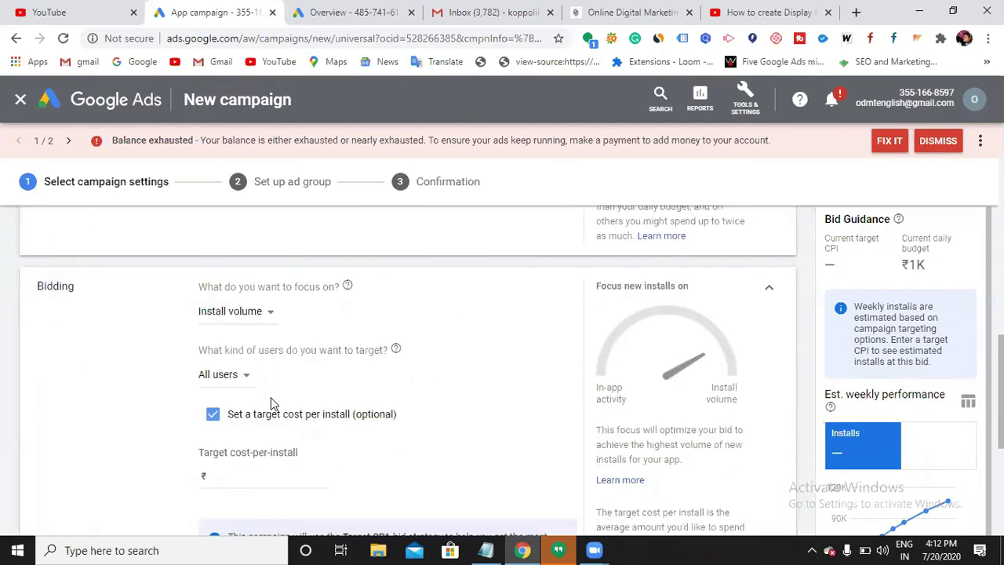
scroll(265, 410, "down", 1)
left_click(265, 408)
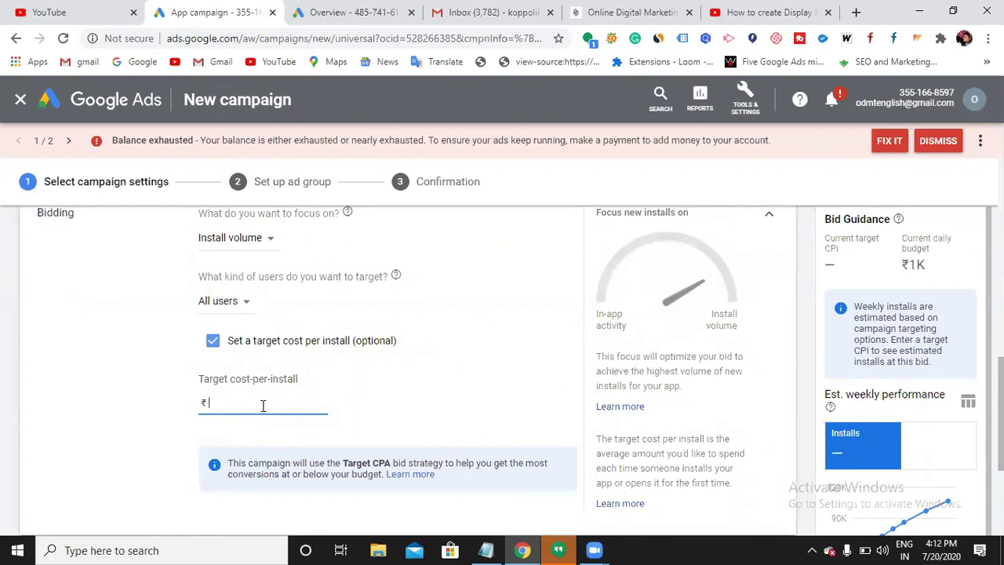
type("100")
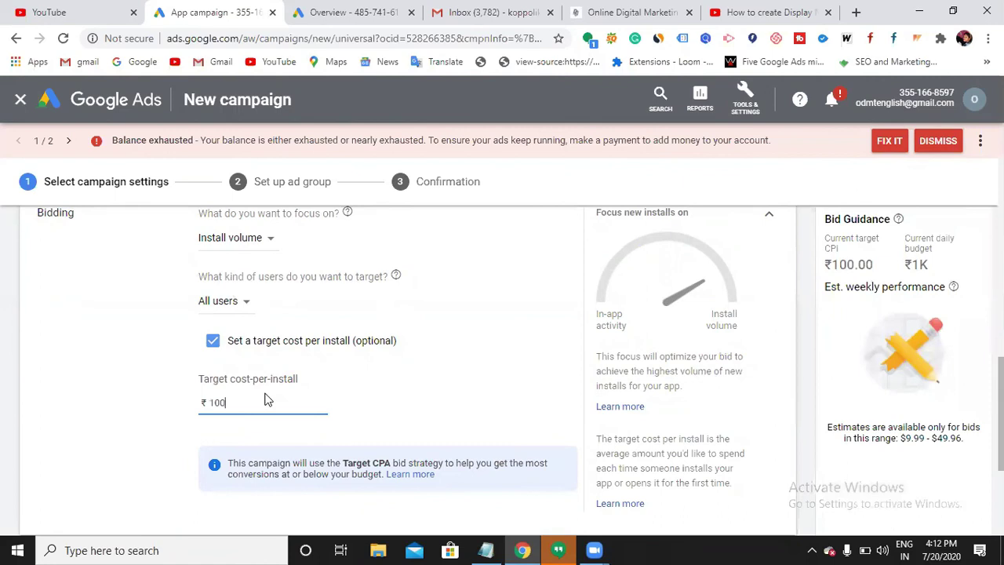
Save the app campaign settings and continue to the ad group setup
scroll(264, 401, "down", 2)
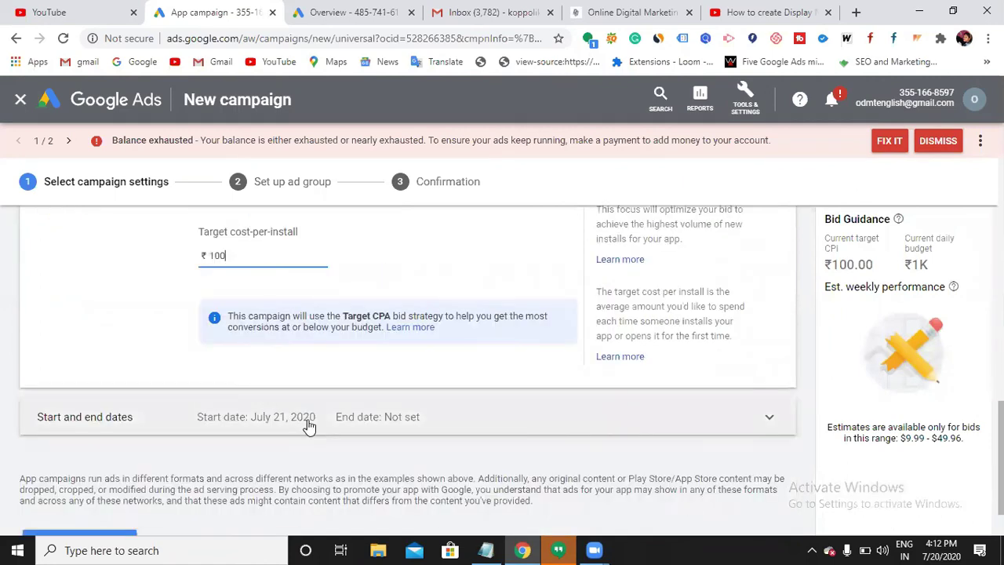
scroll(298, 412, "down", 1)
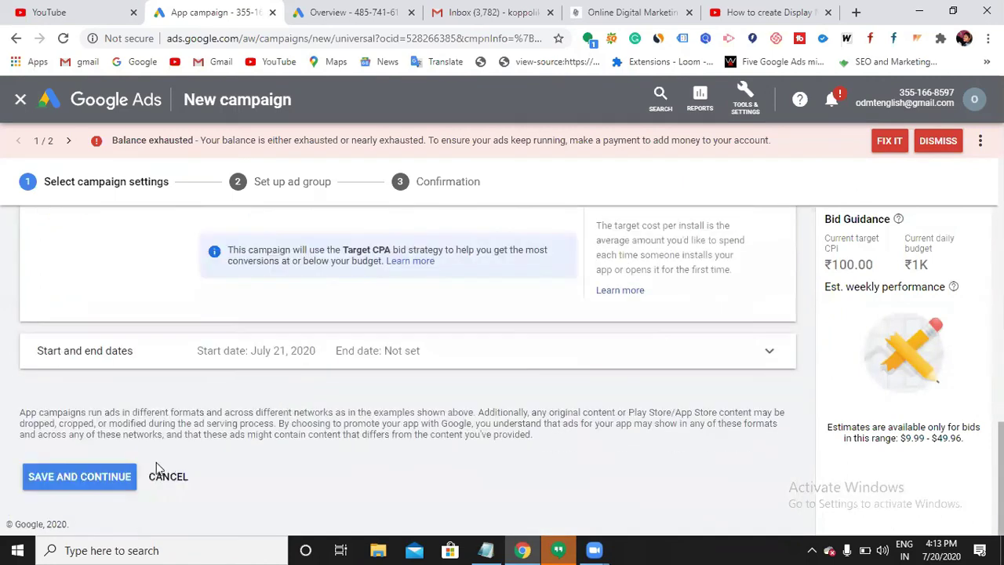
left_click(114, 481)
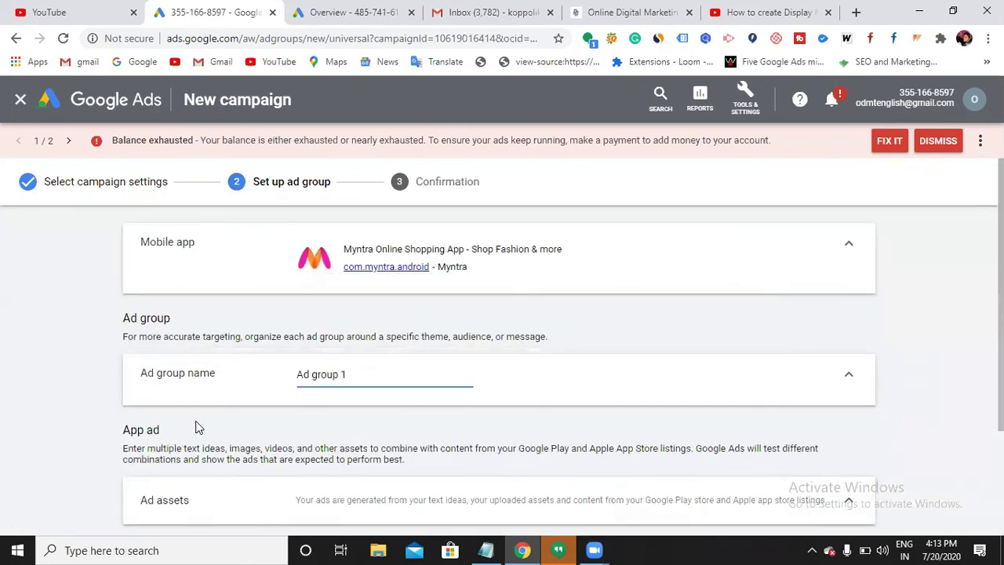
Enter "shop online get discounts" as the first headline in the ad assets of the app ad
scroll(319, 377, "down", 1)
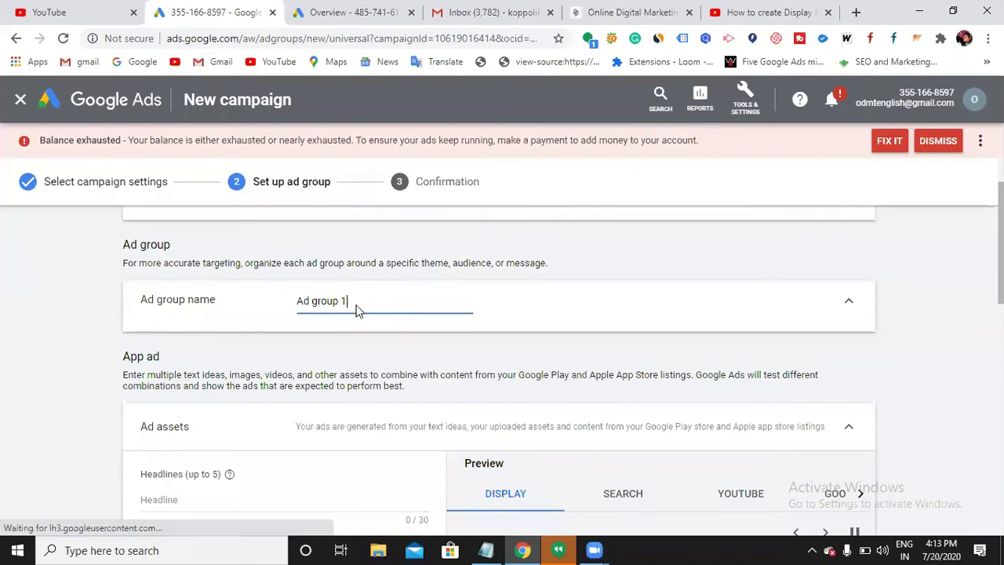
scroll(354, 332, "down", 1)
scroll(354, 332, "down", 1)
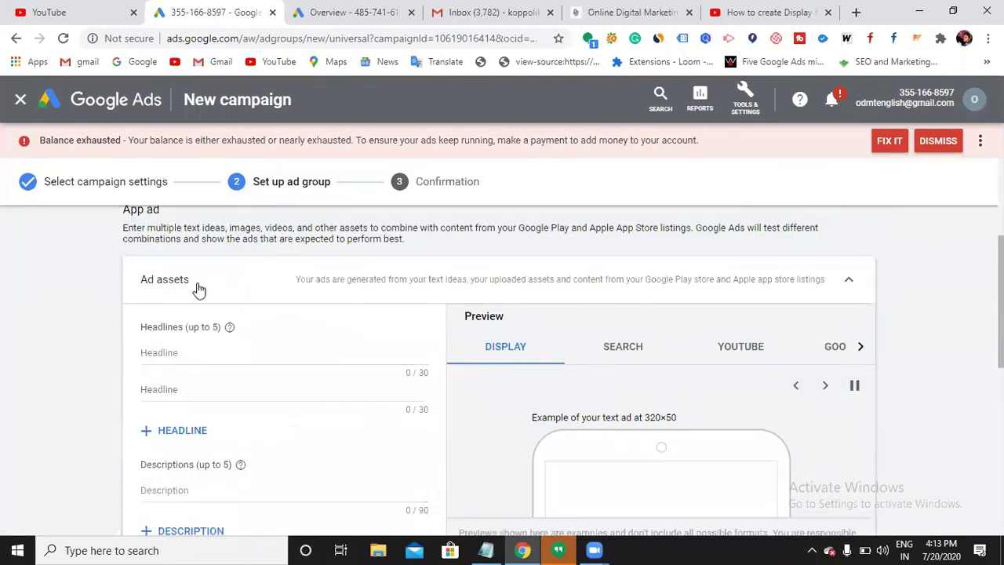
scroll(229, 353, "down", 1)
left_click(226, 275)
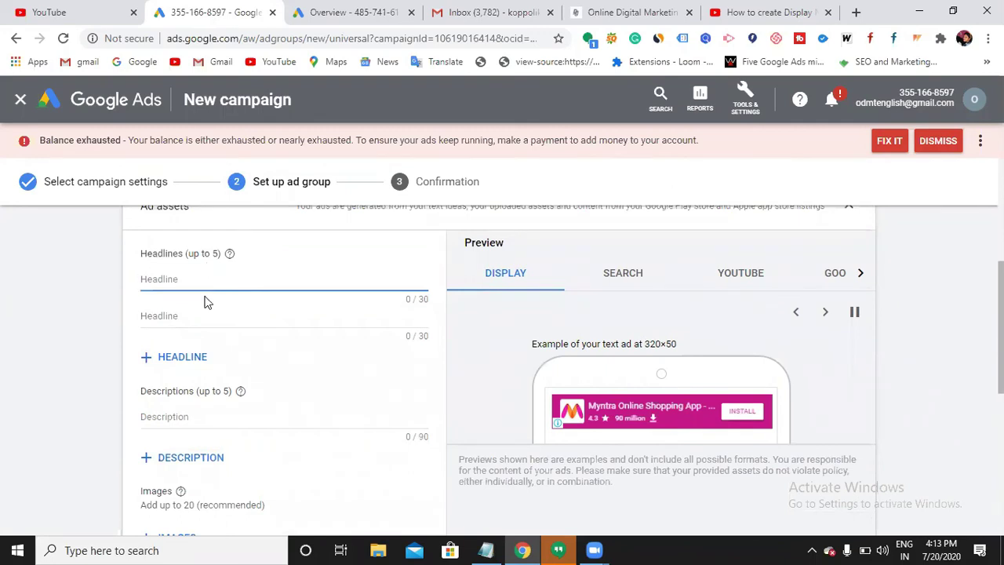
scroll(481, 296, "up", 1)
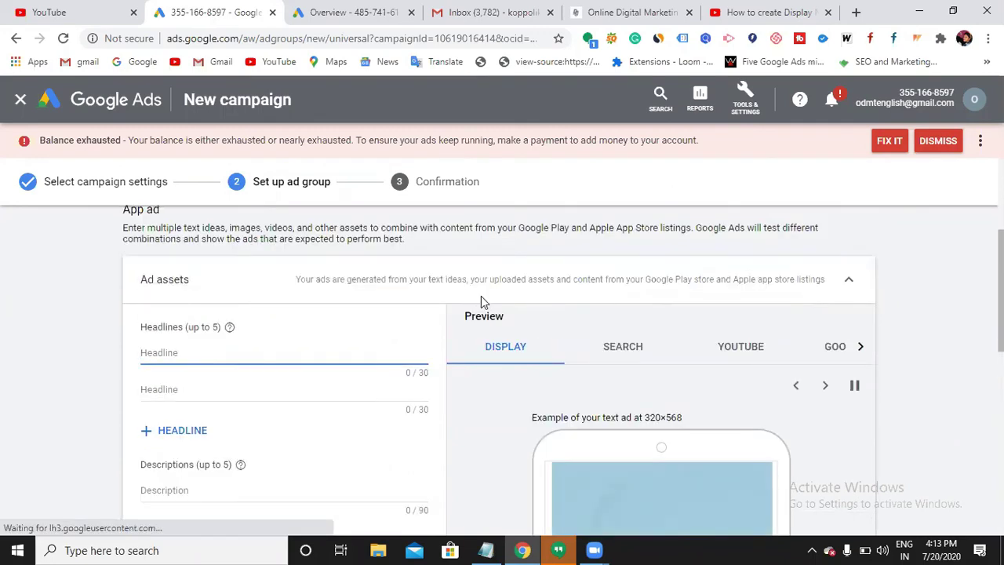
left_click(771, 292)
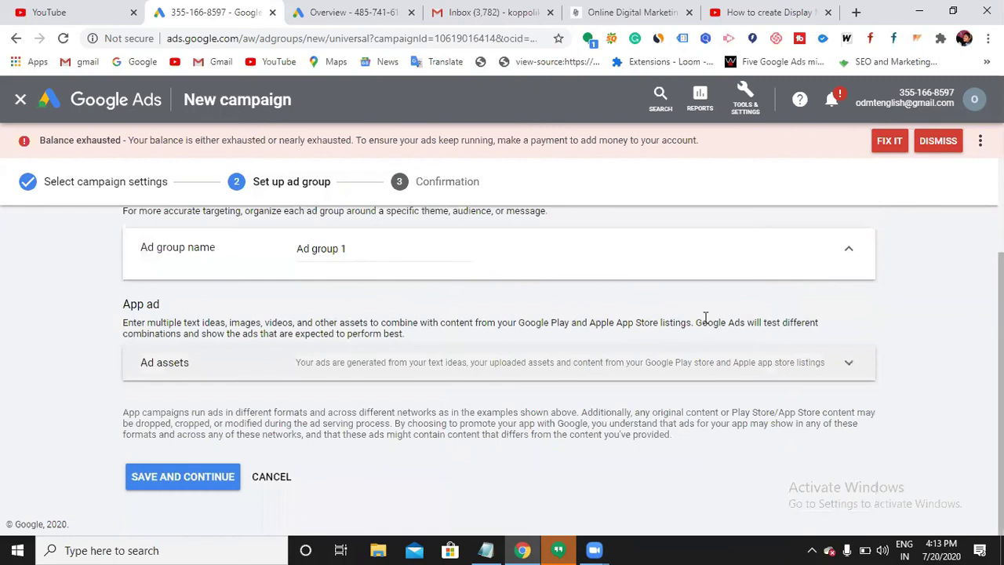
left_click(560, 365)
scroll(274, 396, "down", 1)
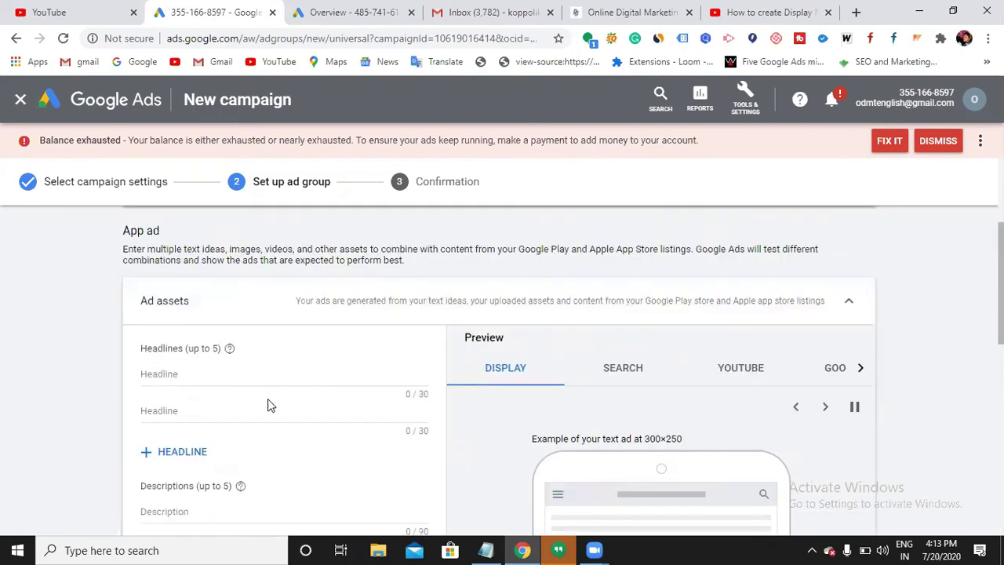
left_click(252, 377)
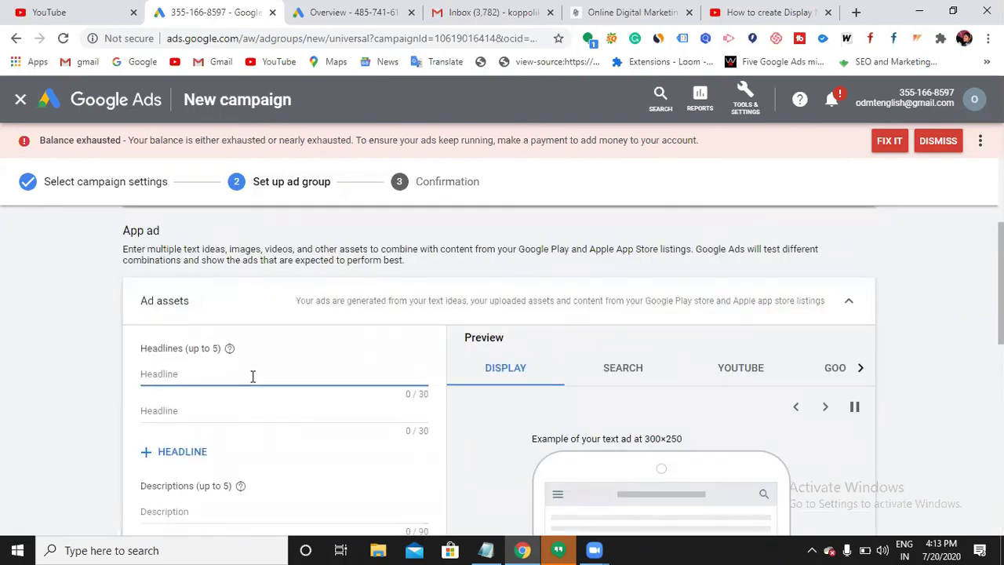
type("shop online ")
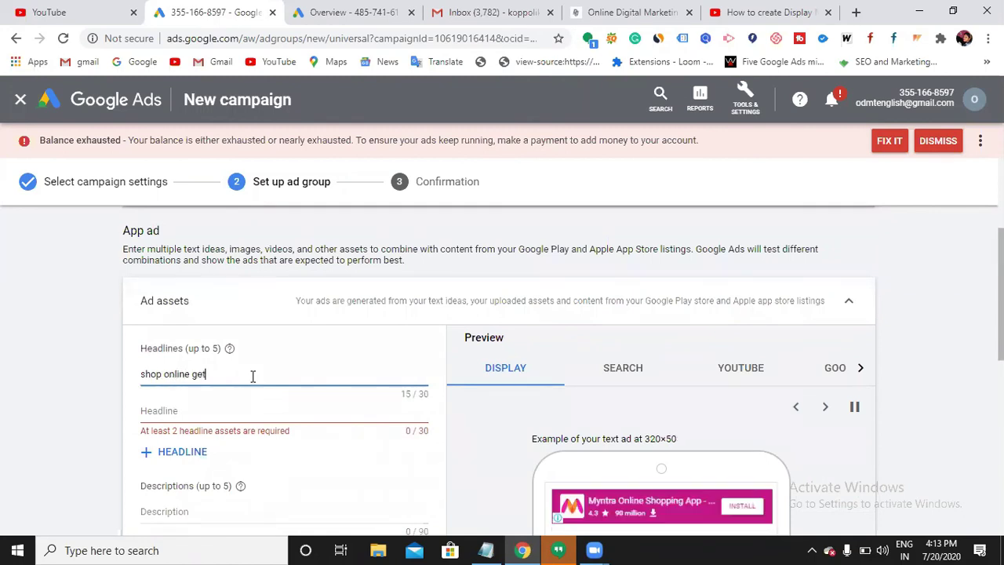
type("get discounts")
Add "Buy 1 Get 2 free" as the second headline of the app ad
left_click(298, 411)
type("B")
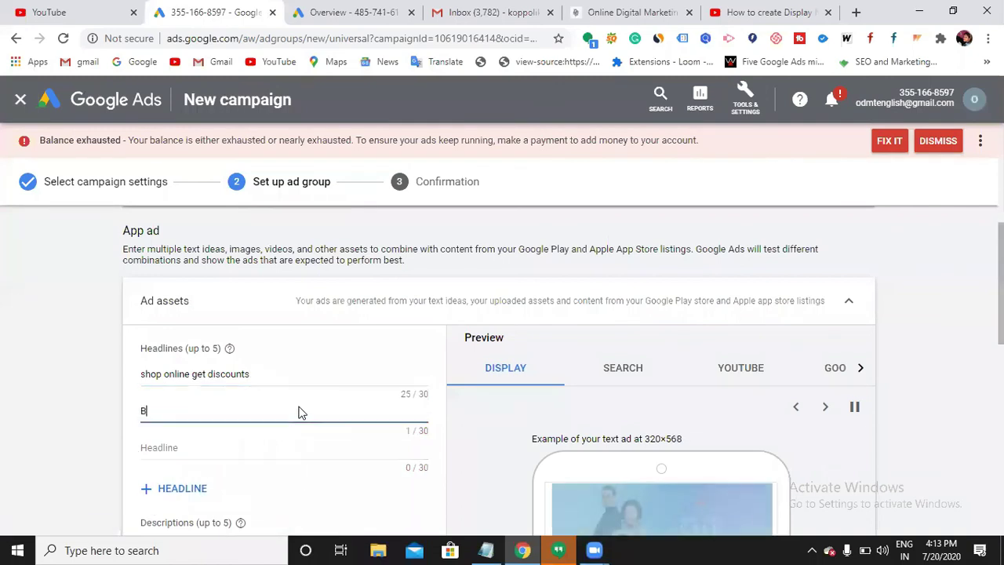
type("uy 1 Ge")
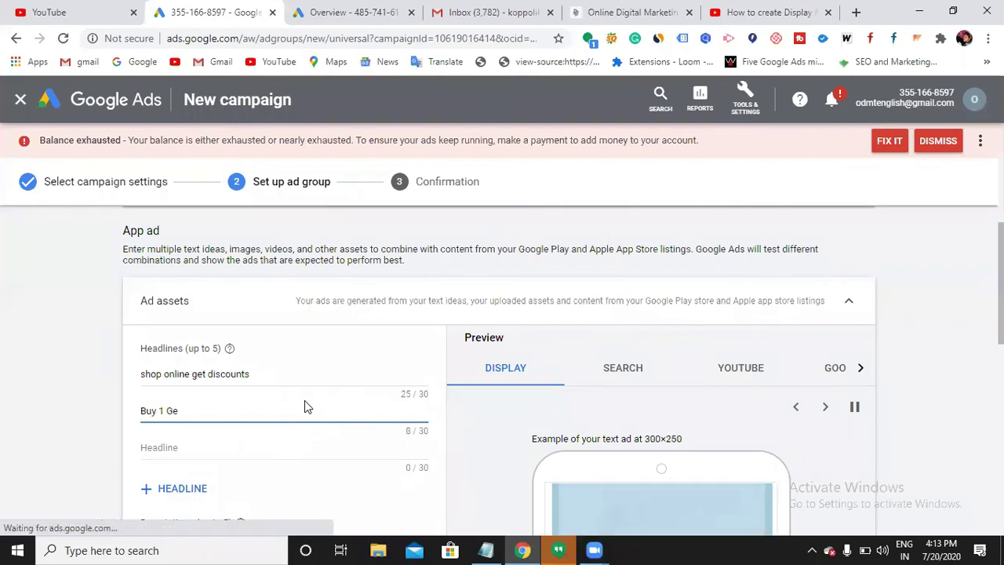
type("t 2 free")
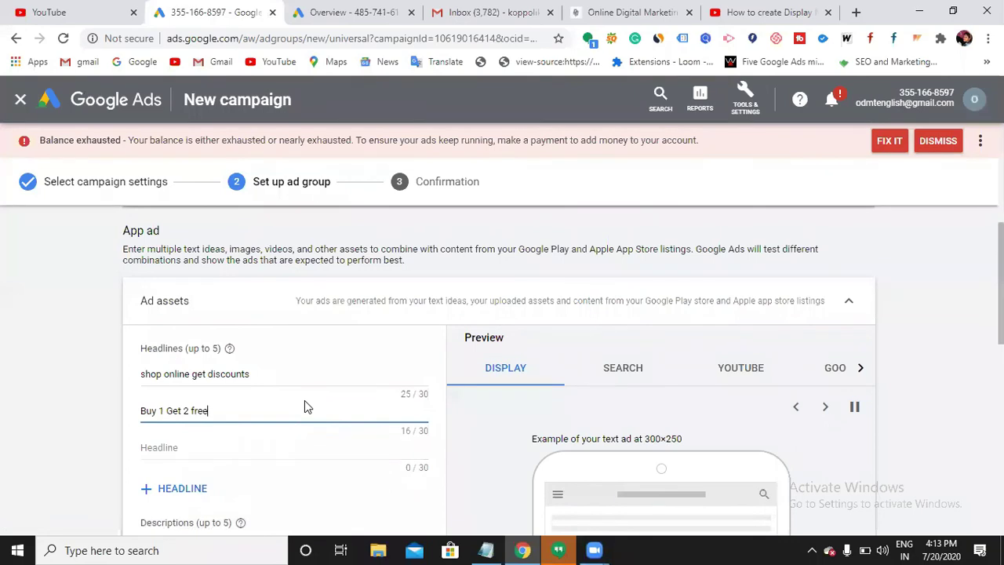
Add "Limited offer" as the third headline of the app ad
scroll(314, 422, "down", 1)
left_click(282, 378)
type("K")
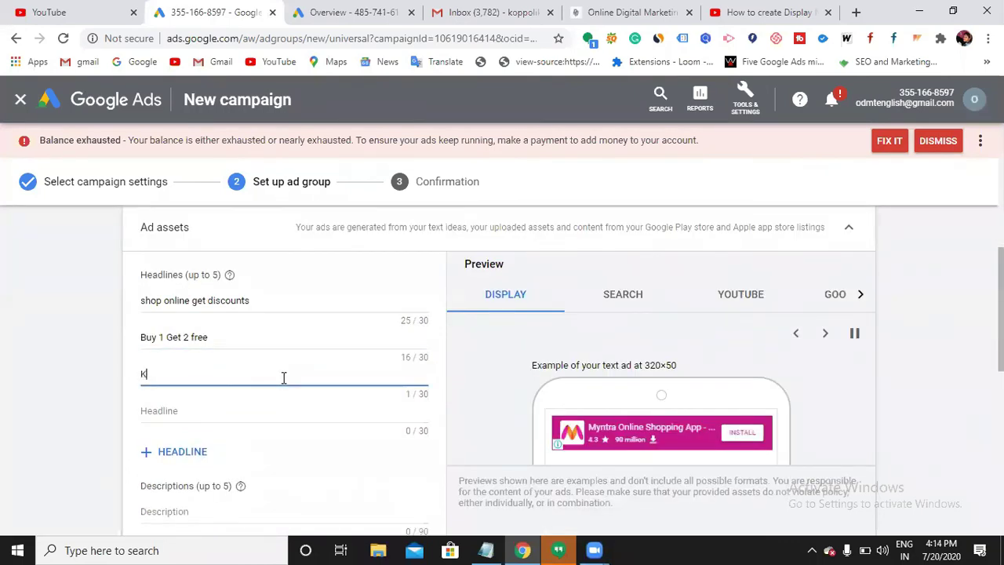
type("=Limited")
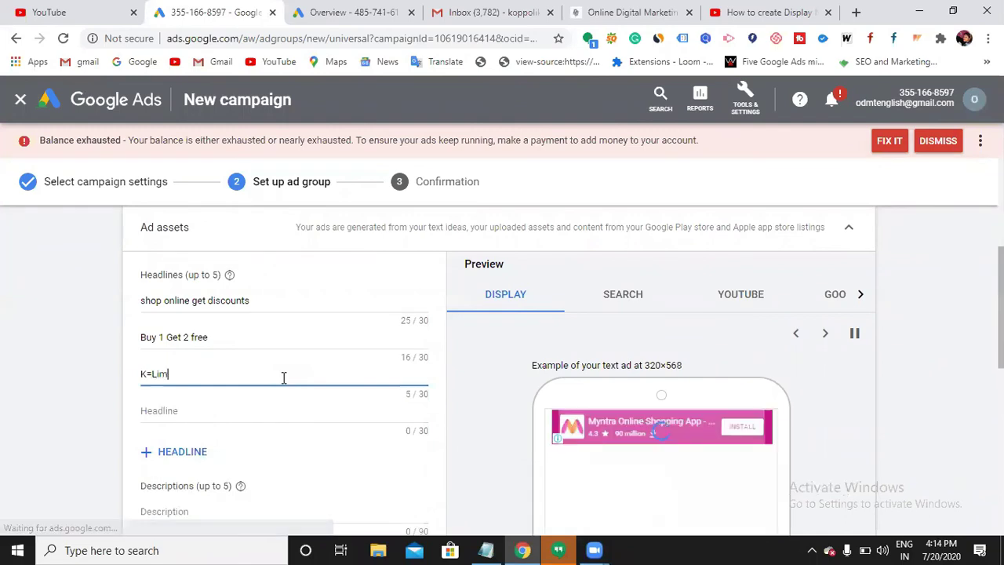
key("BackSpace")
key("BackSpace")
key("BackSpace")
key("BackSpace")
key("BackSpace")
key("BackSpace")
key("BackSpace")
key("BackSpace")
key("BackSpace")
type("Li")
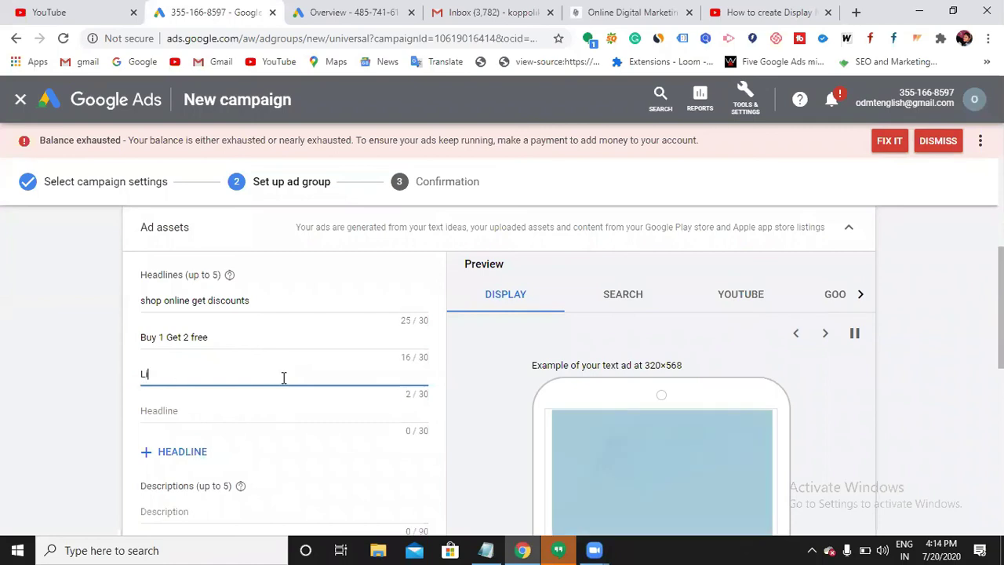
type("mited offer")
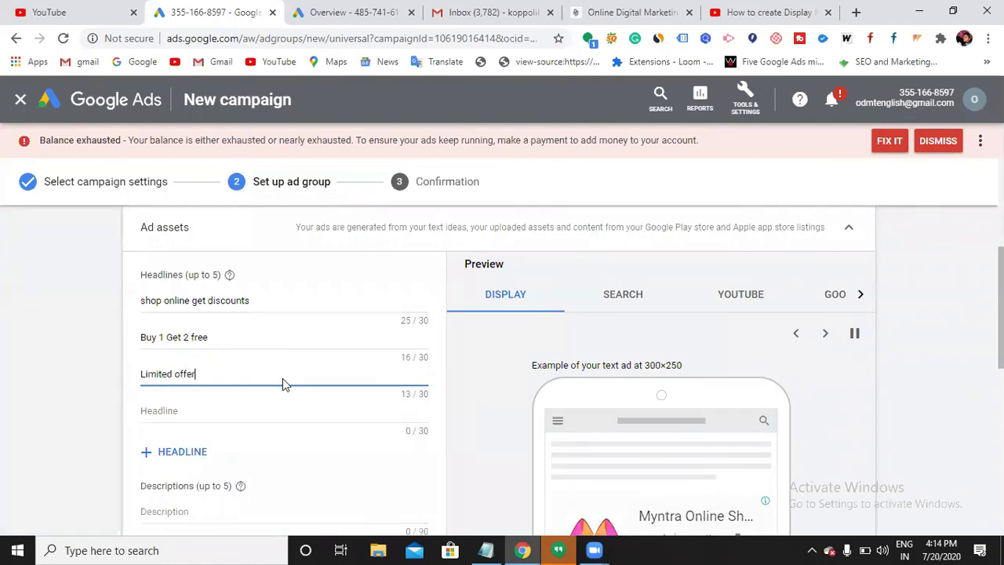
Enter "Celebrate the festival" as the first description of the app ad
scroll(300, 397, "down", 1)
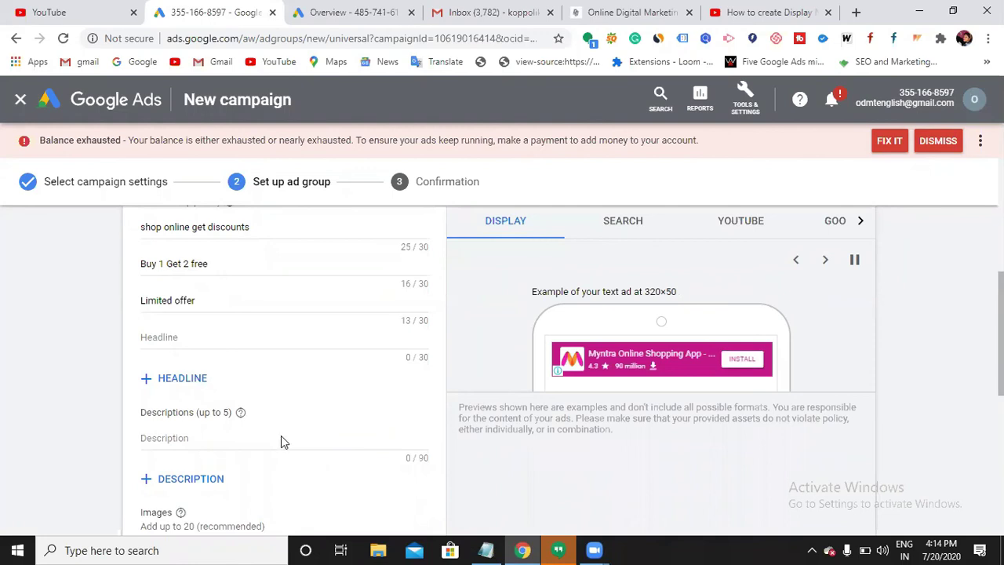
left_click(200, 437)
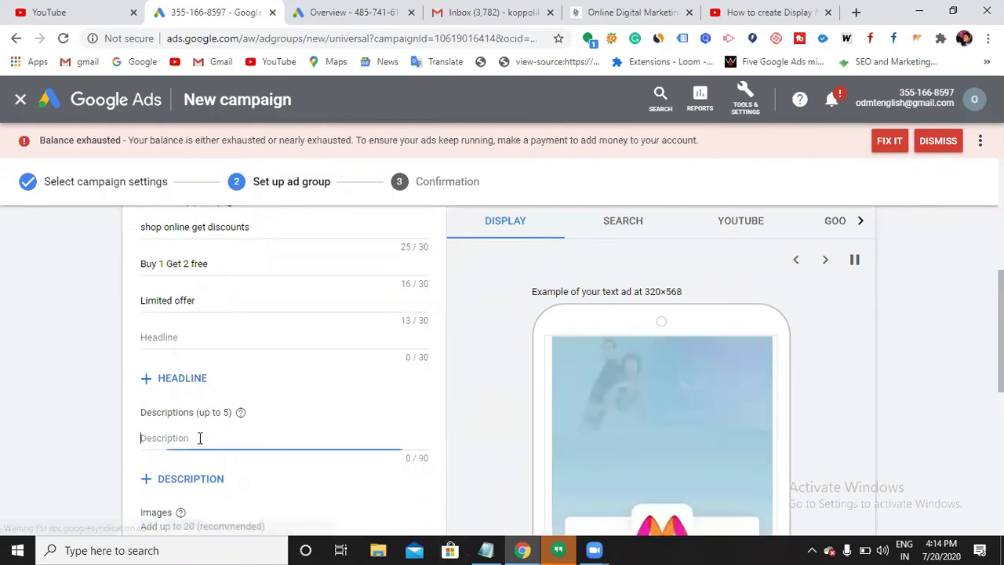
scroll(217, 430, "down", 1)
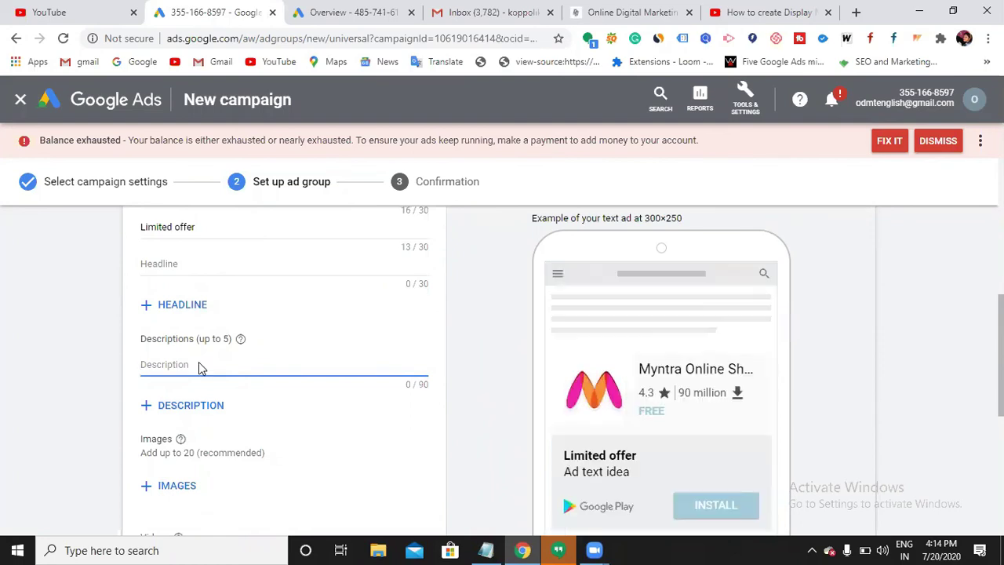
type("C")
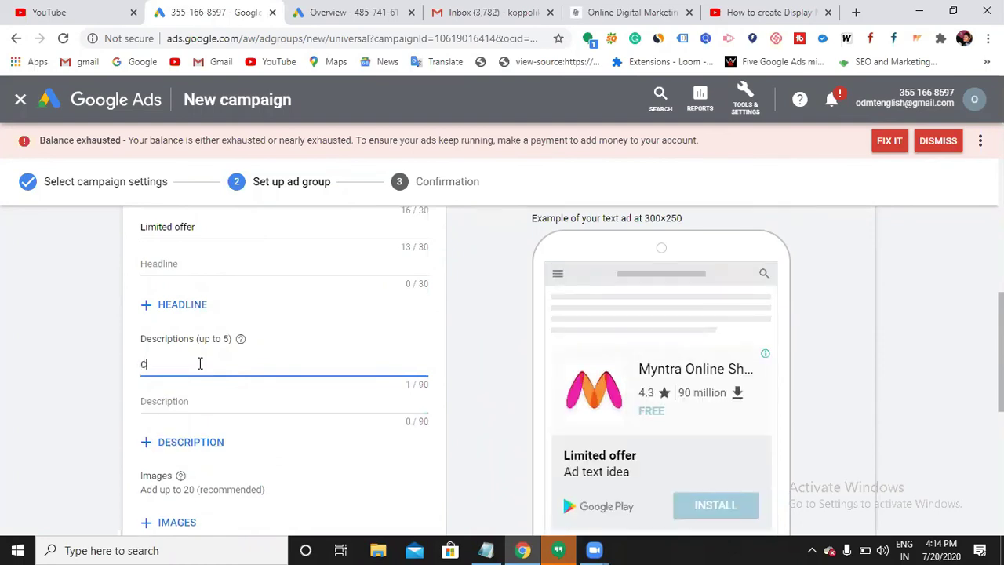
type("lebrate ")
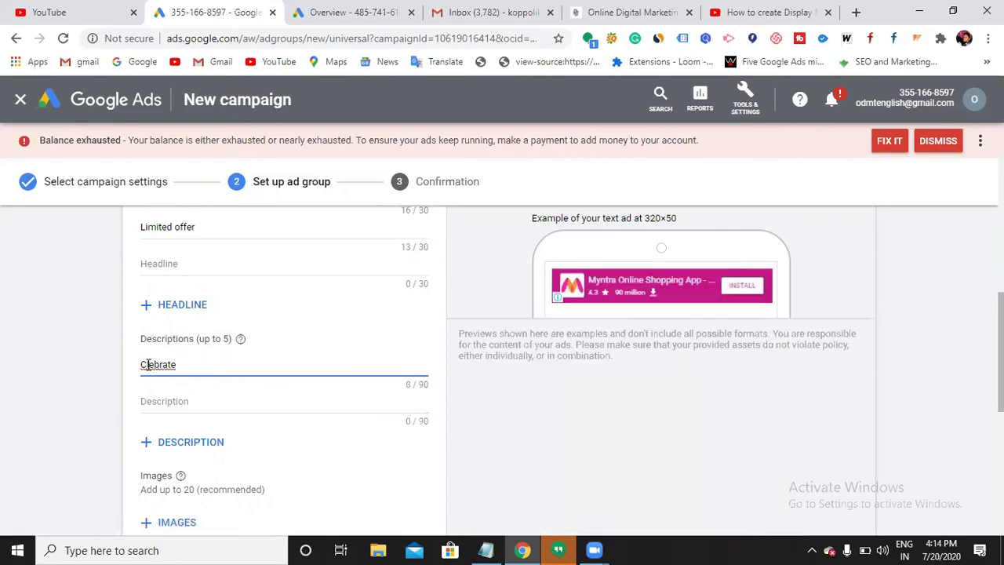
type("e")
left_click(238, 368)
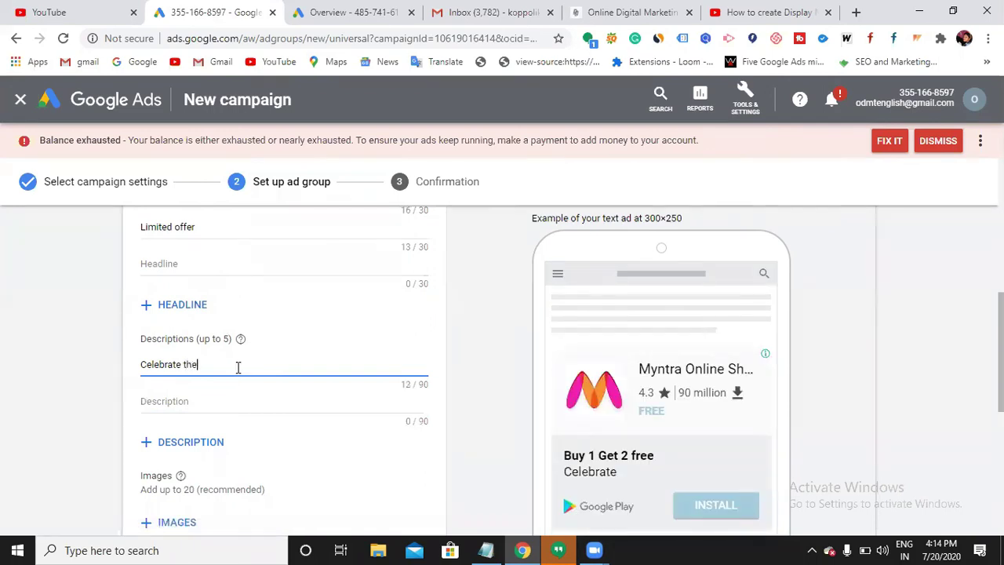
type("iva")
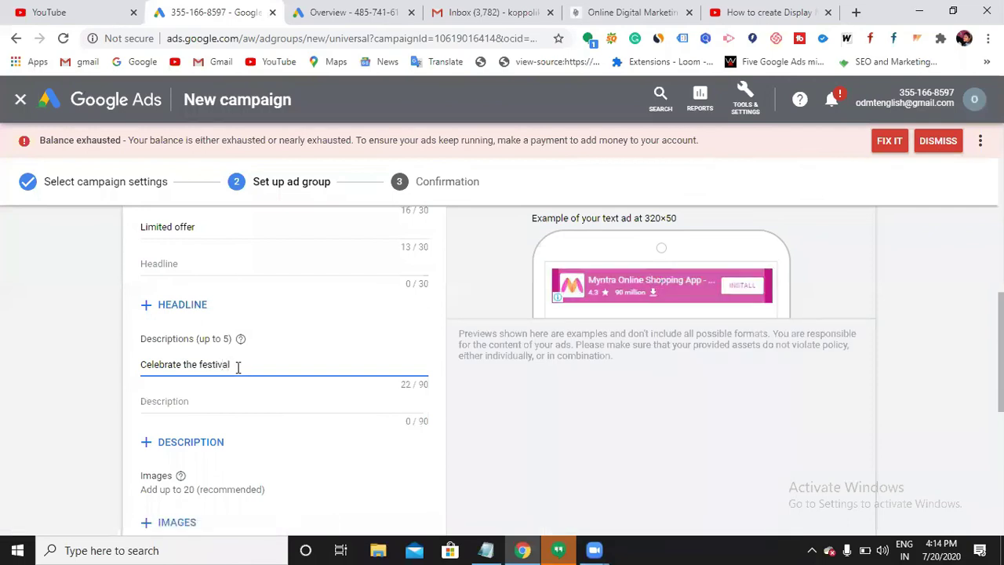
type("l")
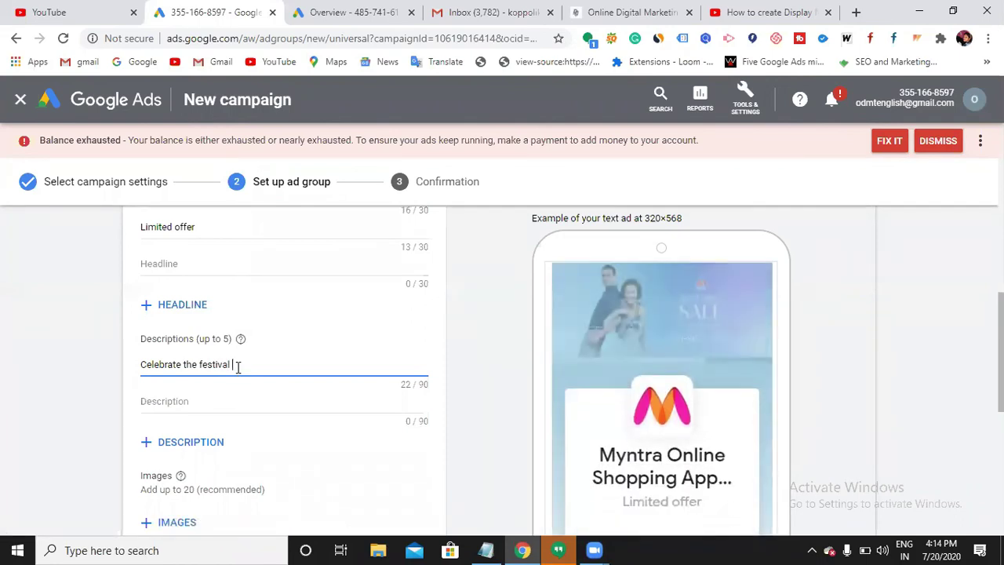
Add "explore store" as the second description of the app ad
scroll(266, 346, "down", 1)
left_click(263, 327)
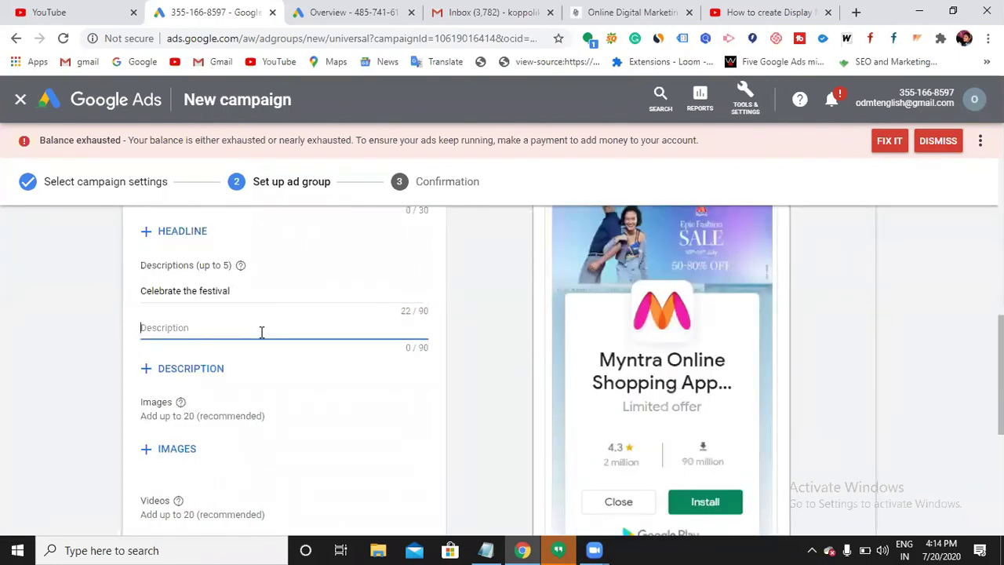
type("explore")
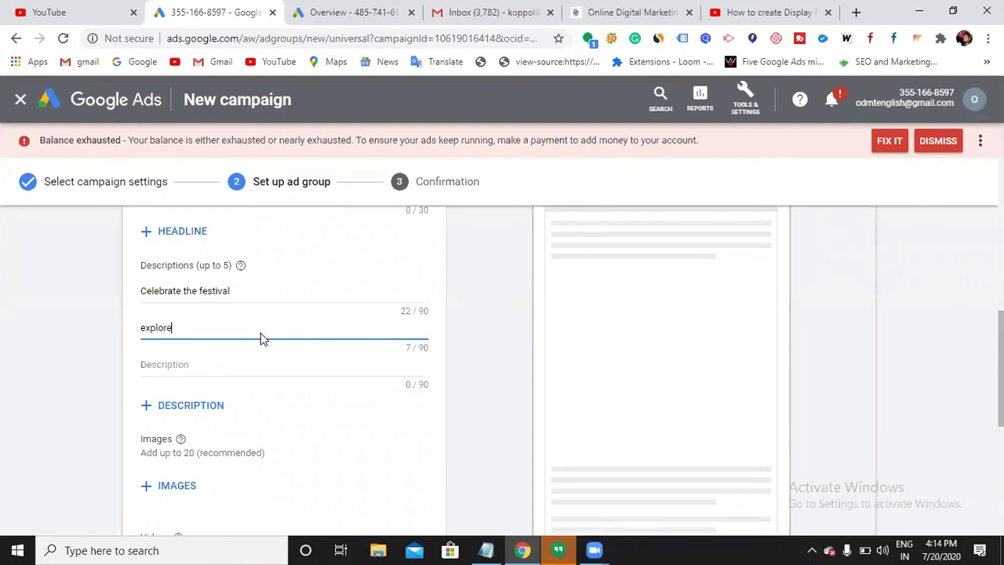
type(" store")
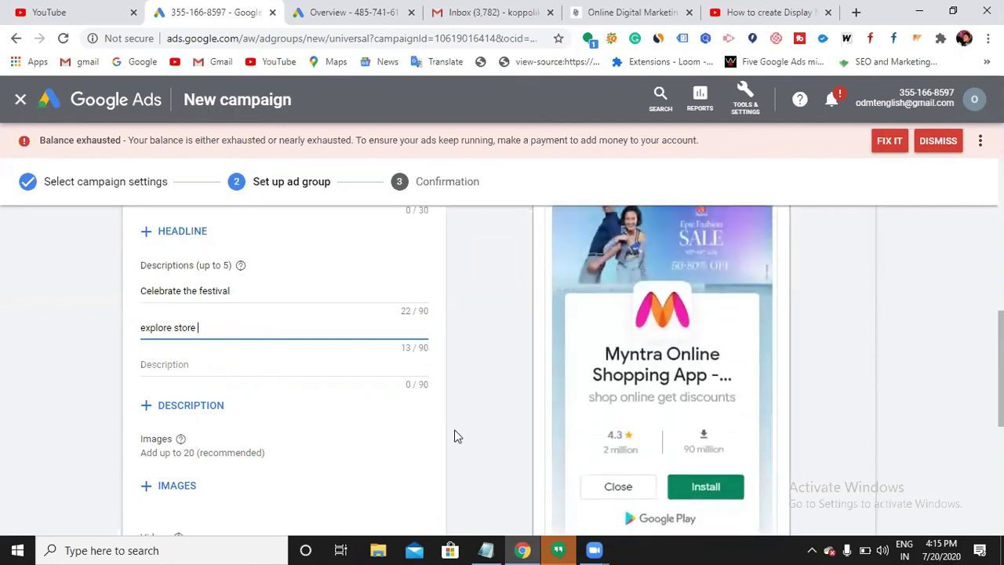
Review the entered headlines and descriptions against the Display ad preview, and switch the preview to the Search format
scroll(448, 421, "up", 1)
scroll(447, 421, "up", 1)
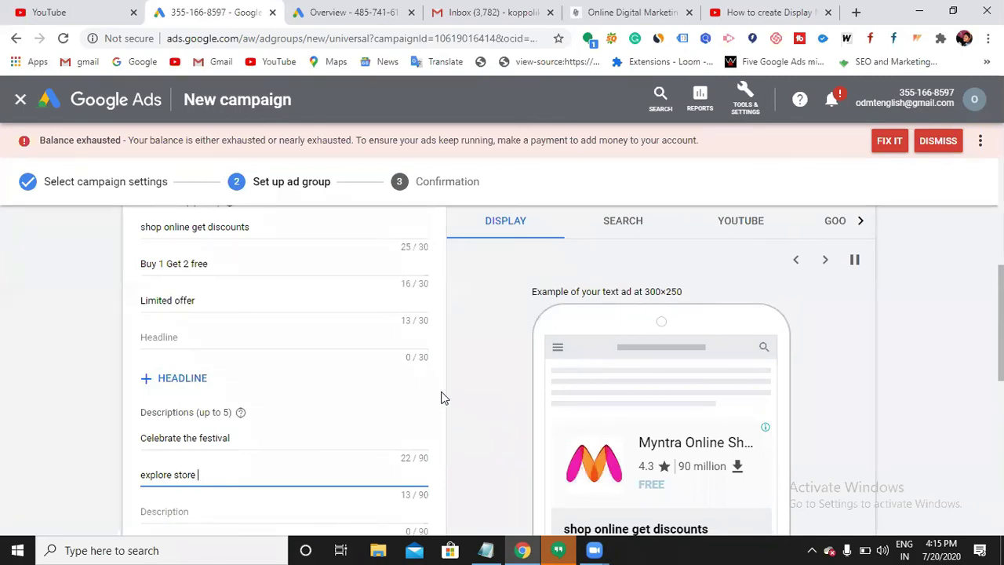
scroll(326, 414, "down", 1)
scroll(326, 414, "down", 3)
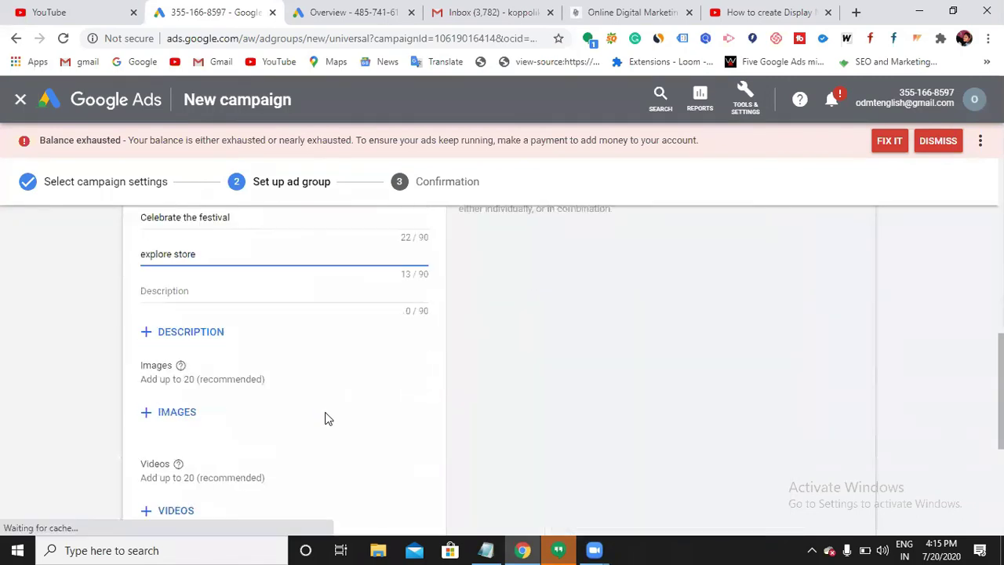
scroll(326, 416, "up", 1)
scroll(328, 419, "up", 2)
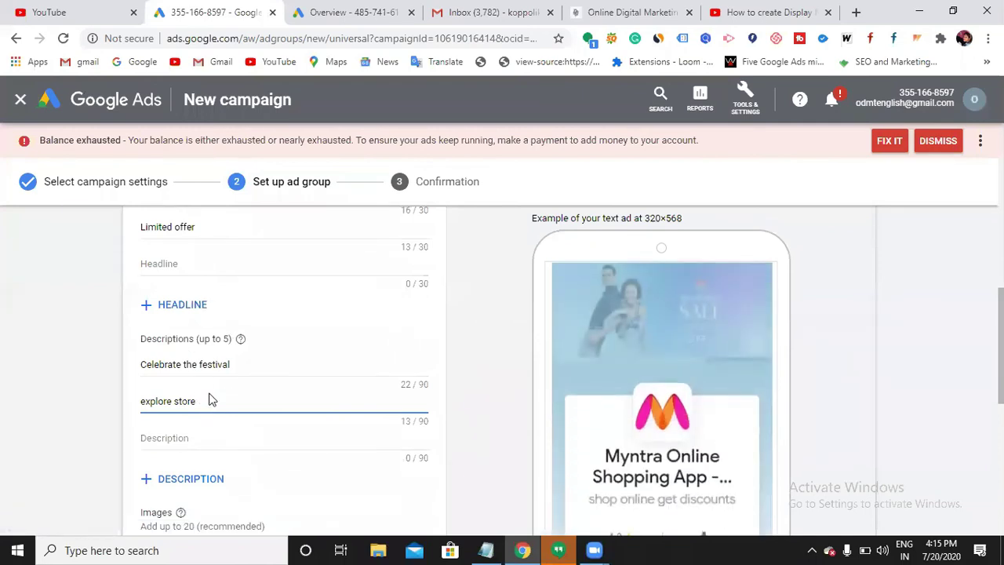
scroll(231, 381, "up", 2)
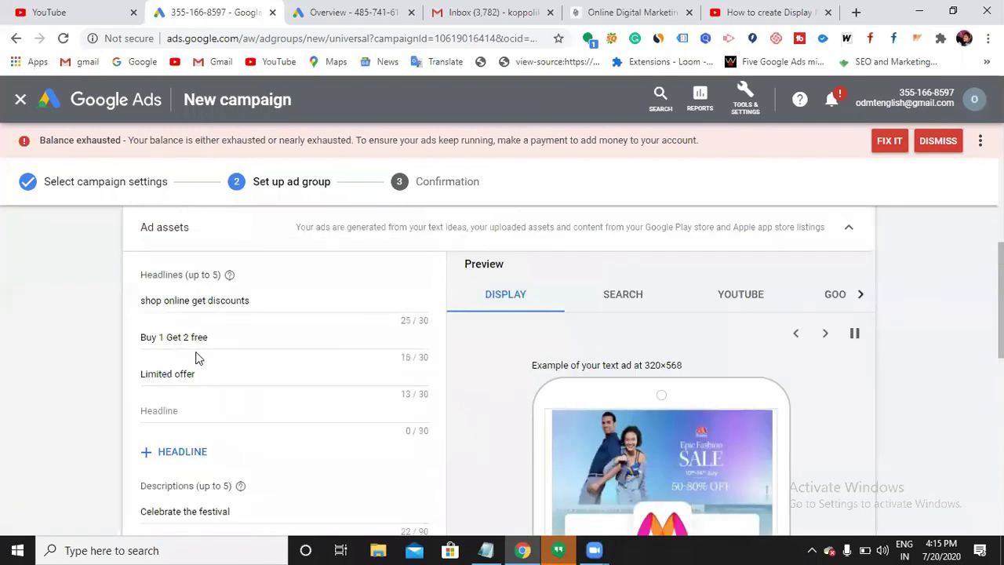
scroll(247, 338, "down", 2)
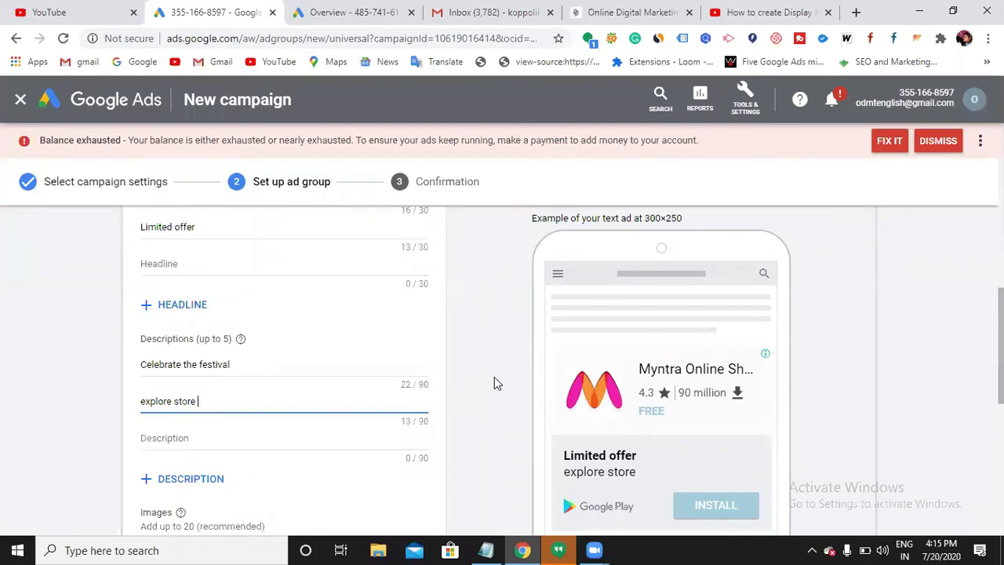
scroll(669, 353, "up", 1)
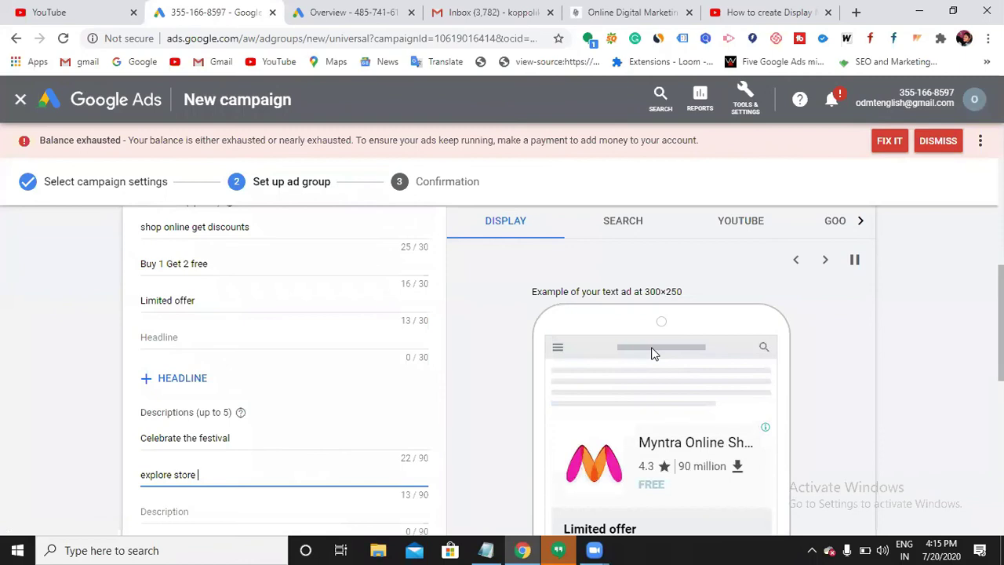
scroll(680, 361, "down", 1)
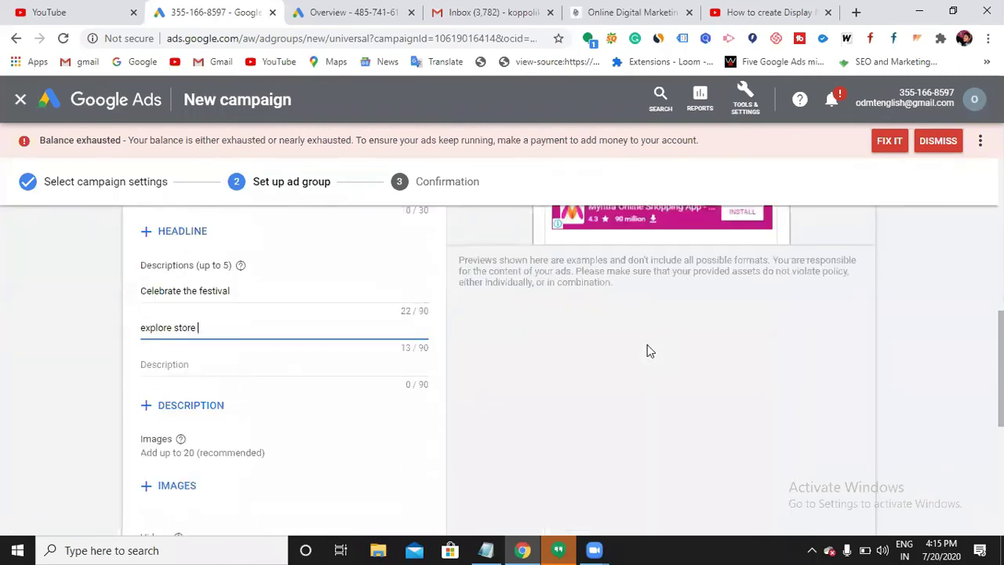
scroll(656, 294, "up", 1)
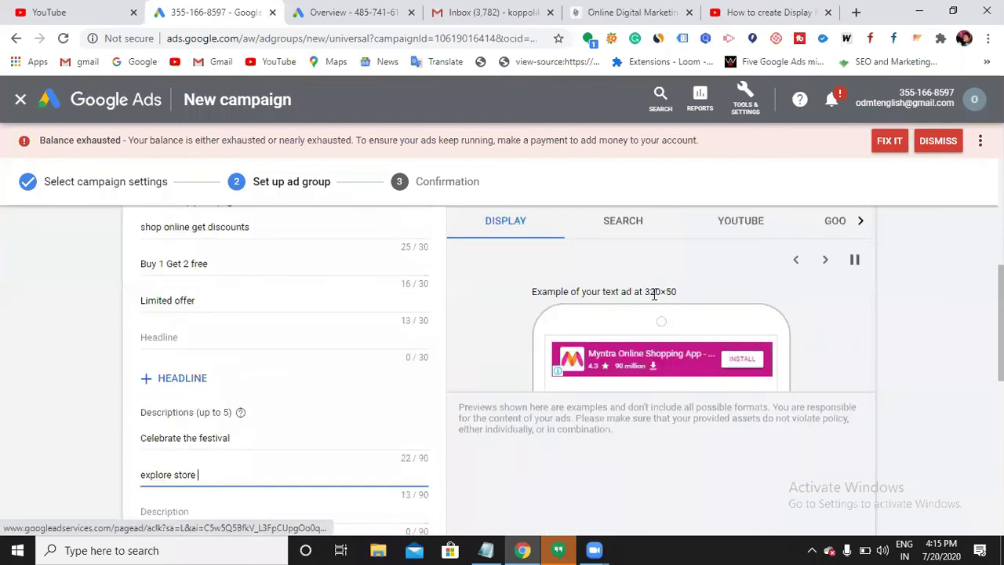
left_click(629, 239)
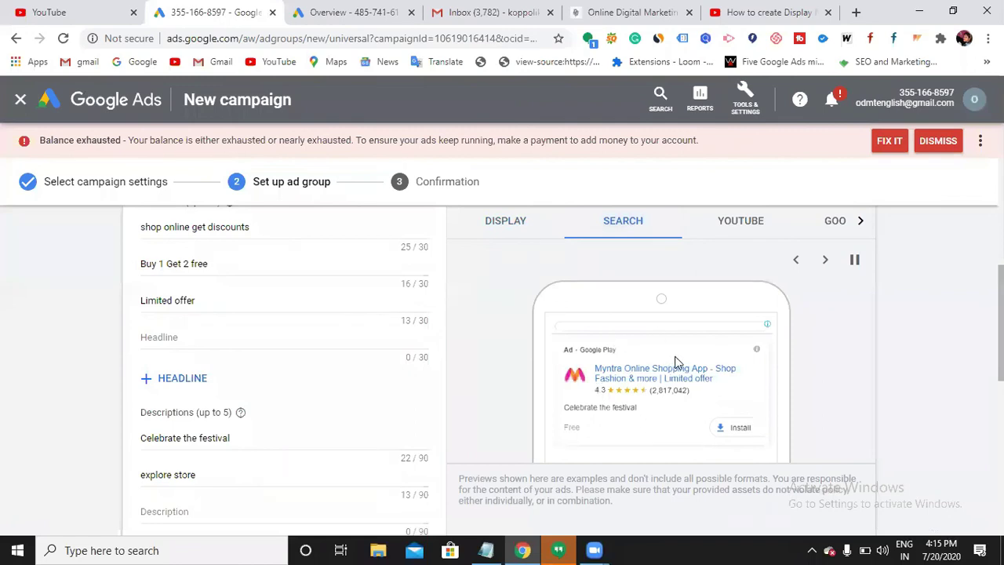
Examine how the app ad appears in the YouTube and Google Play preview formats
left_click(742, 229)
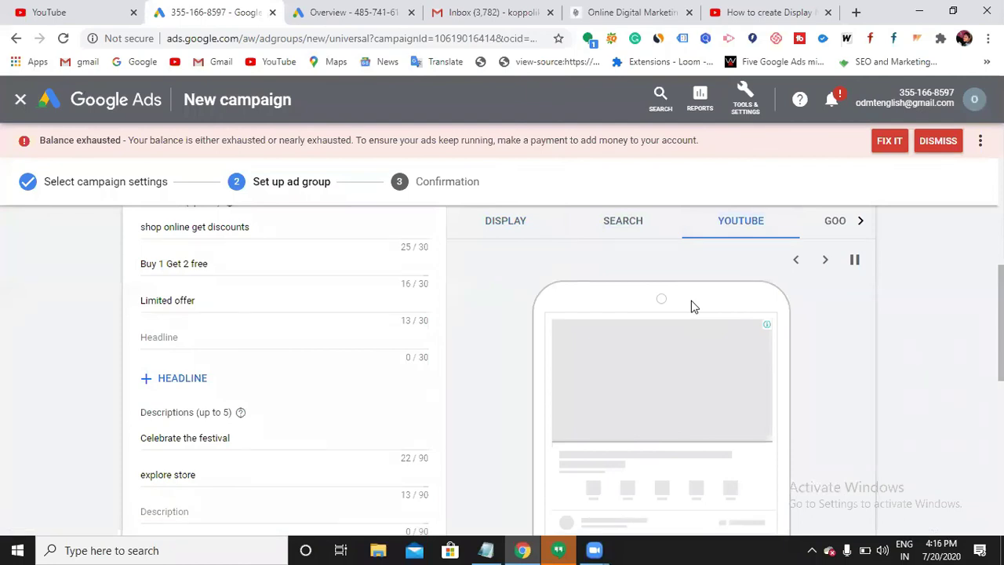
scroll(692, 308, "down", 3)
scroll(777, 325, "up", 1)
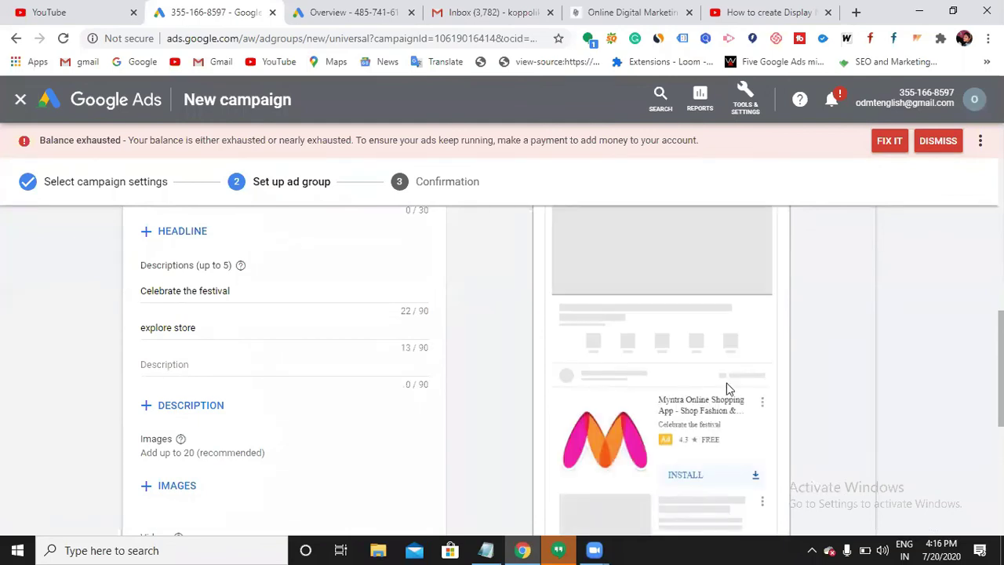
scroll(733, 384, "up", 3)
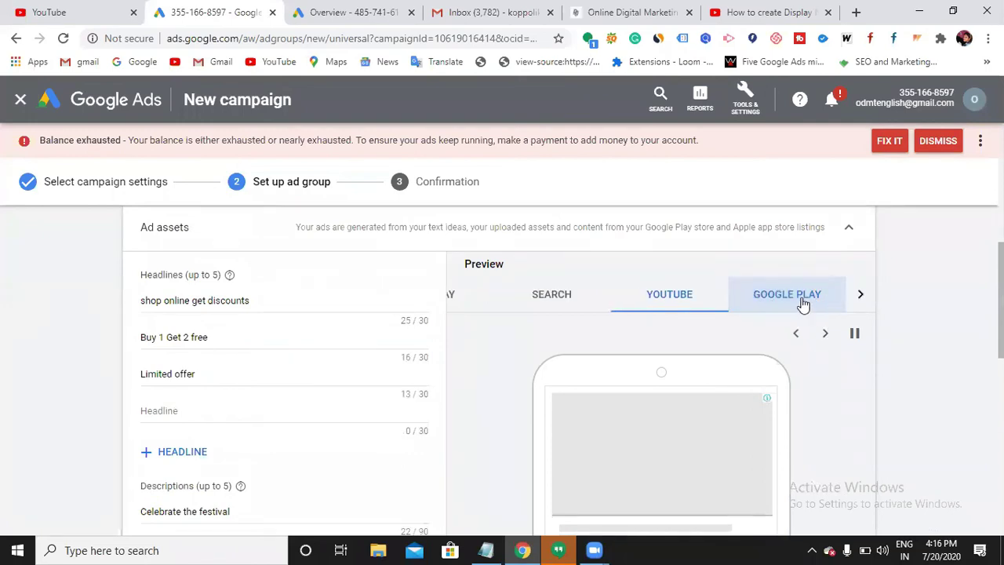
left_click(803, 303)
scroll(755, 375, "down", 2)
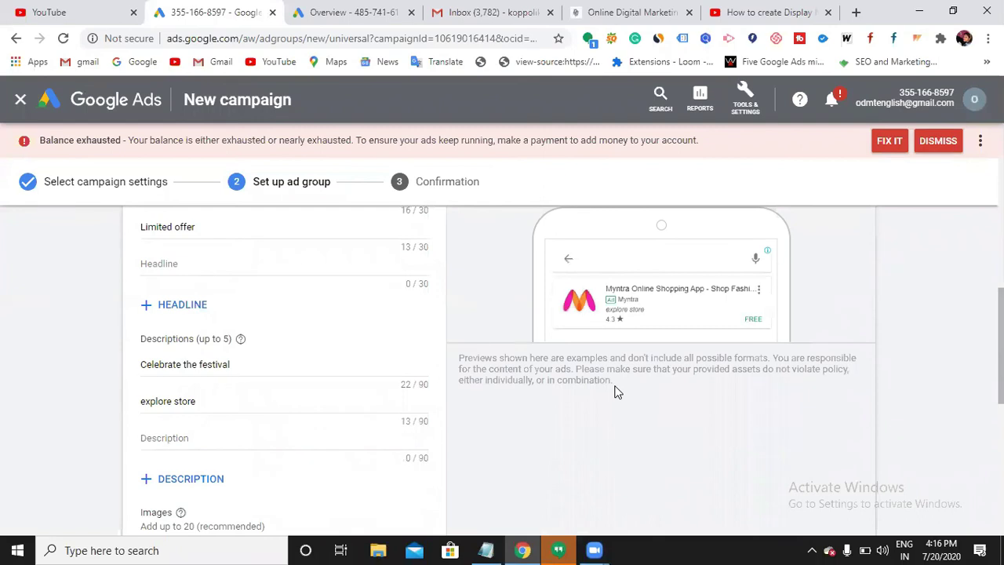
scroll(706, 382, "up", 1)
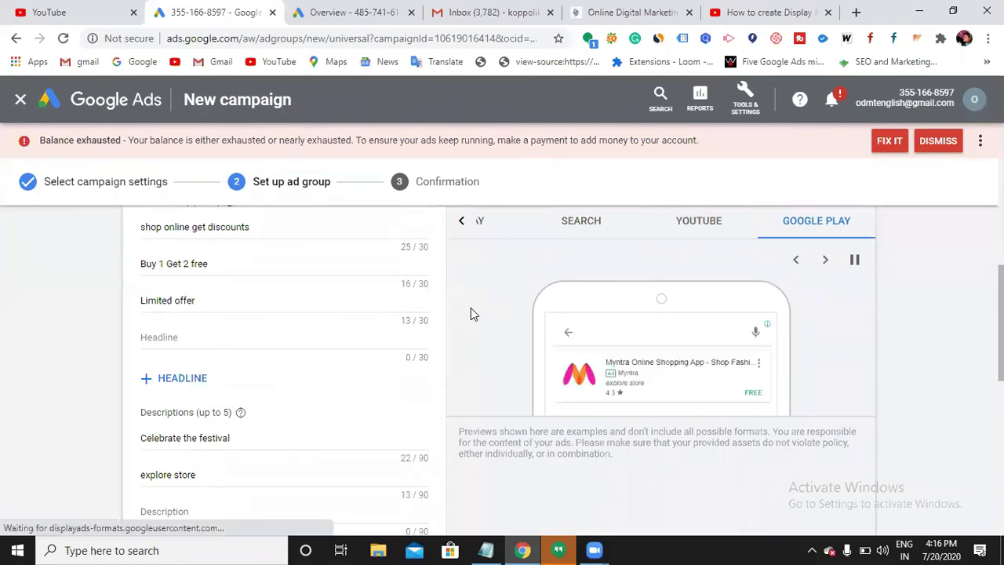
left_click(461, 223)
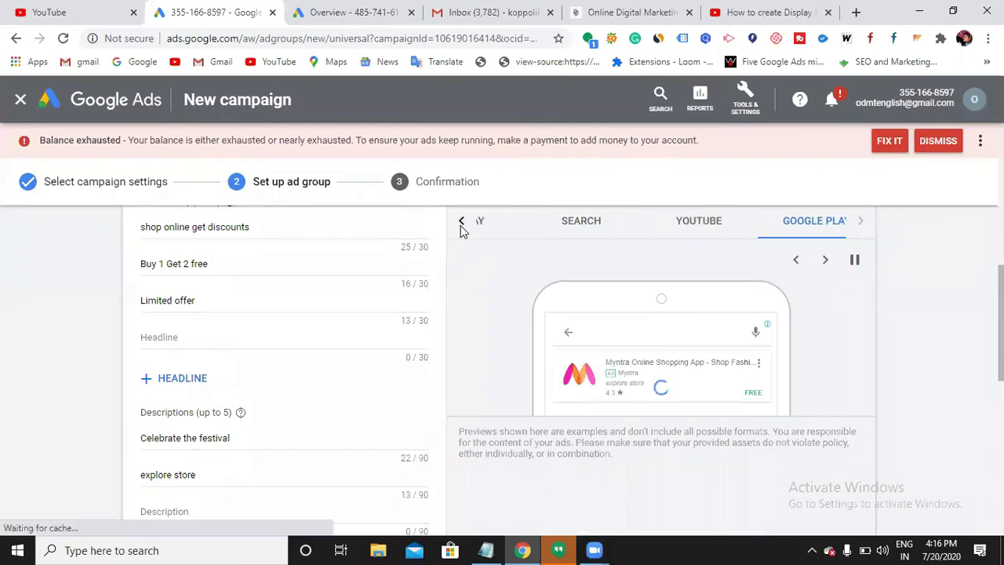
Save the ad group without images, videos or HTML5 assets, and review the app campaign's summary on the confirmation page
scroll(473, 332, "down", 1)
scroll(472, 332, "down", 5)
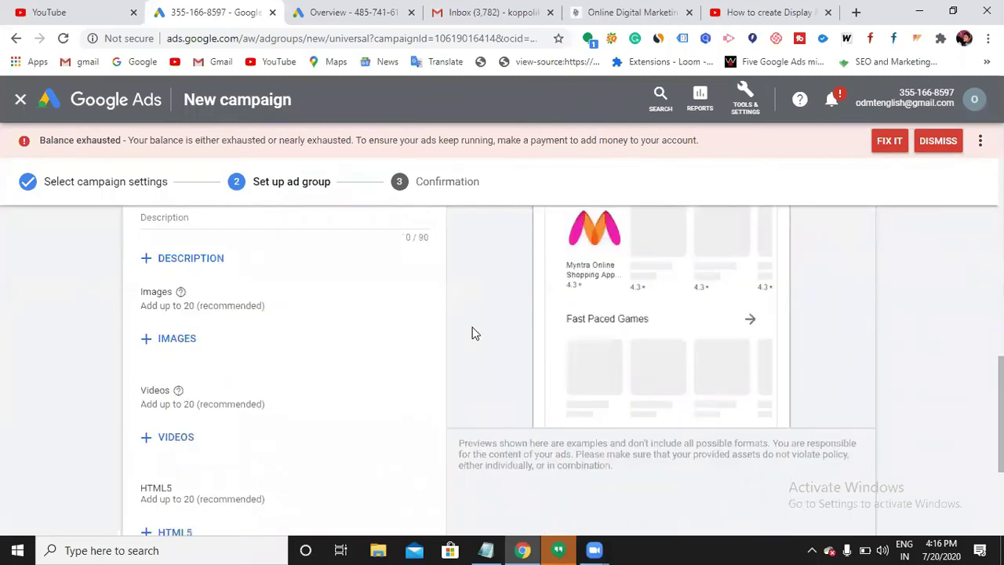
scroll(472, 337, "down", 1)
left_click(203, 476)
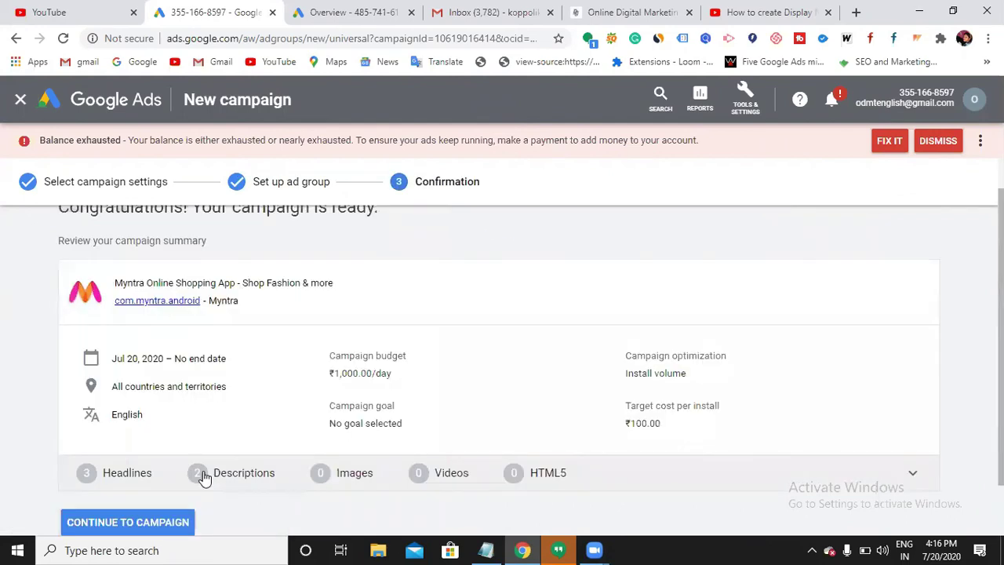
scroll(354, 348, "up", 1)
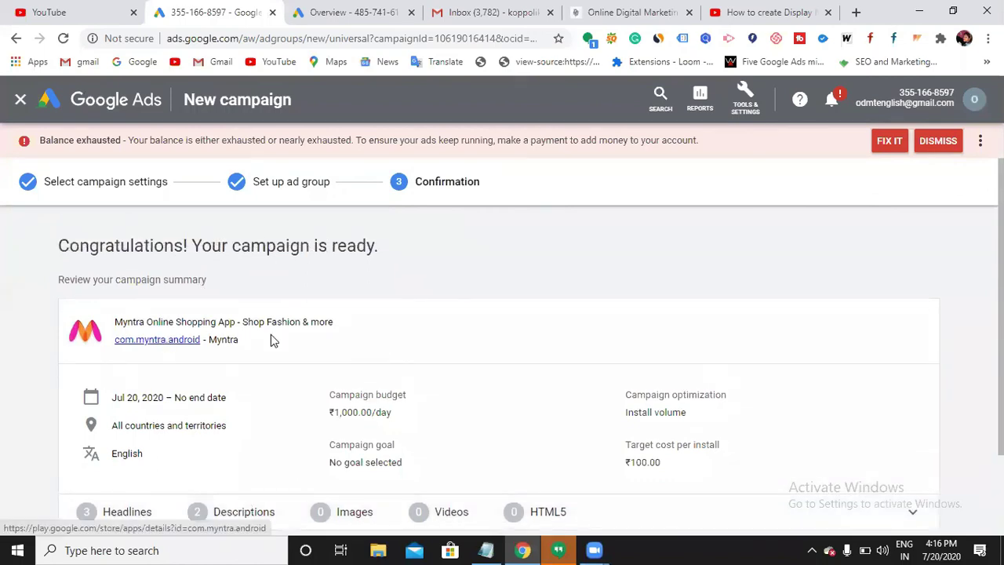
scroll(247, 367, "down", 2)
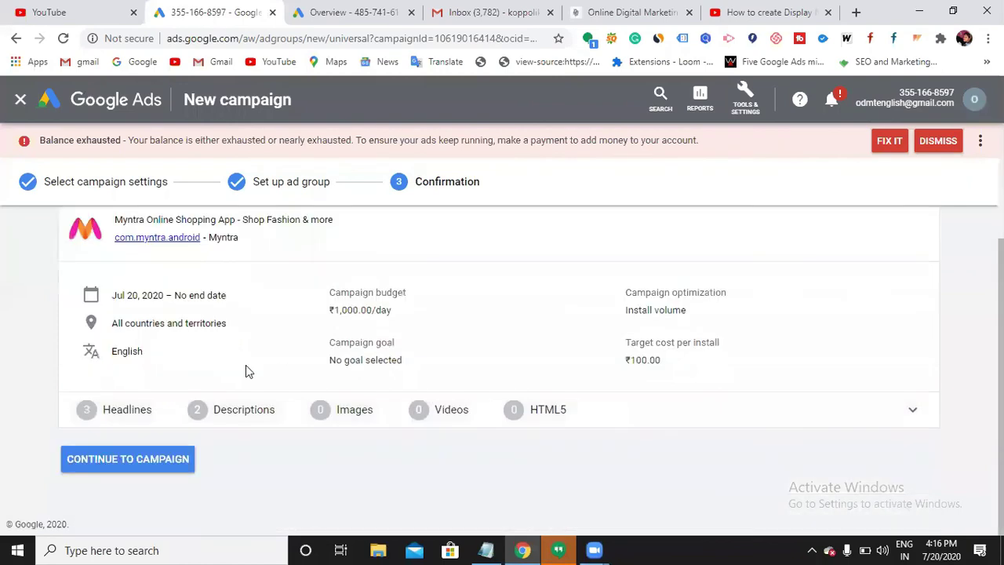